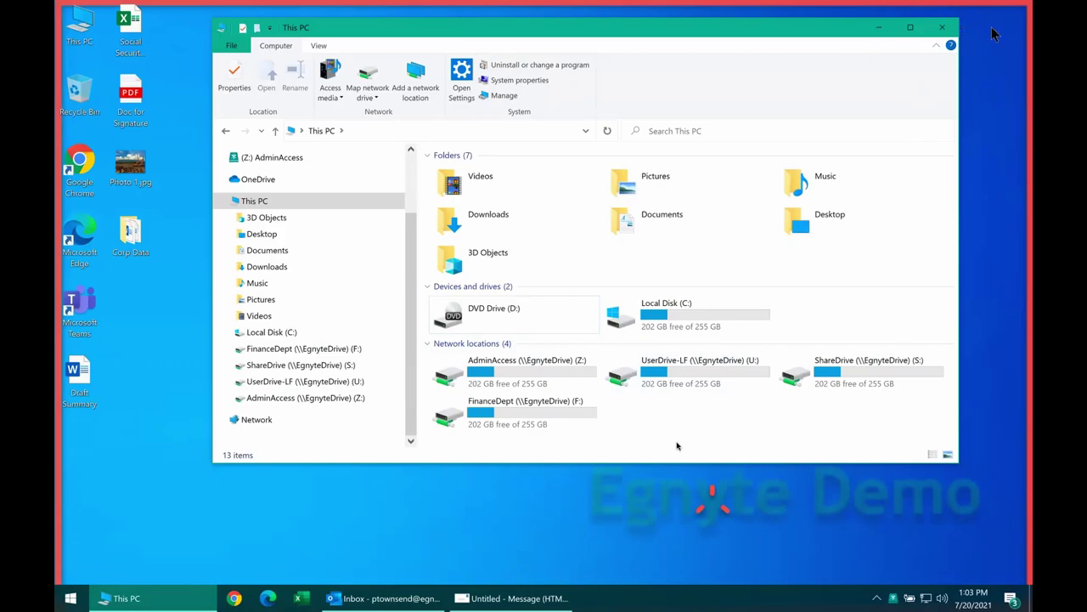
Browse the ShareDrive (S:) drive's Finance folder, then return to This PC.
left_click(695, 382)
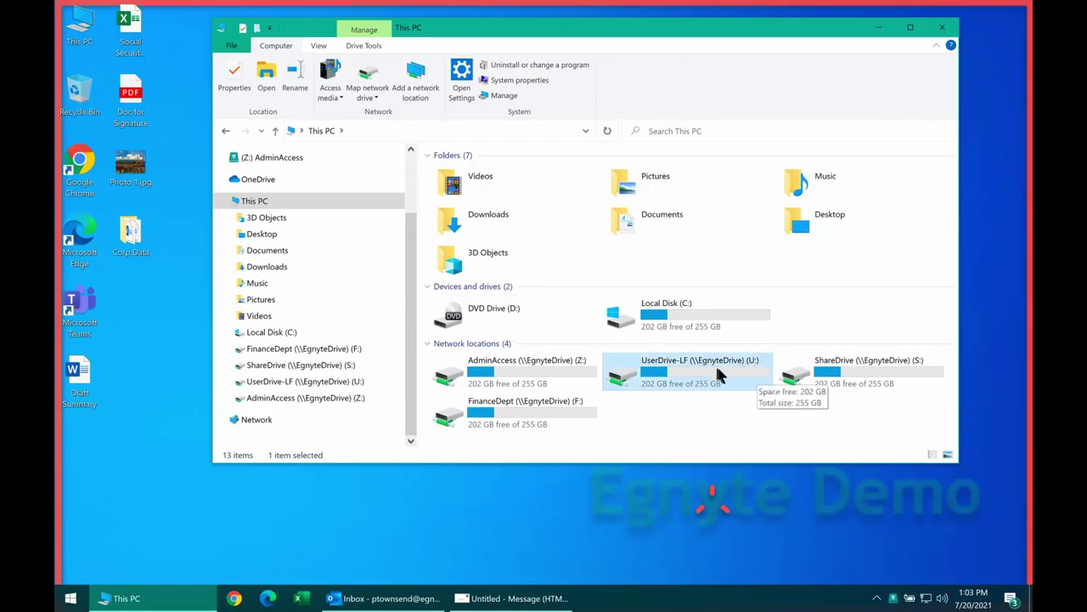
left_click(856, 367)
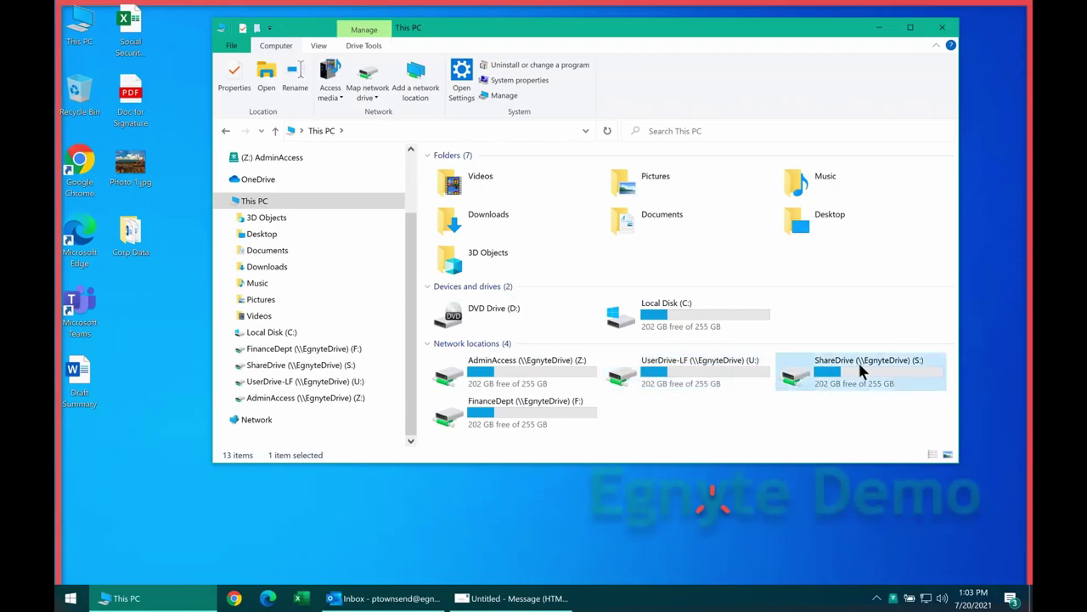
double_click(859, 362)
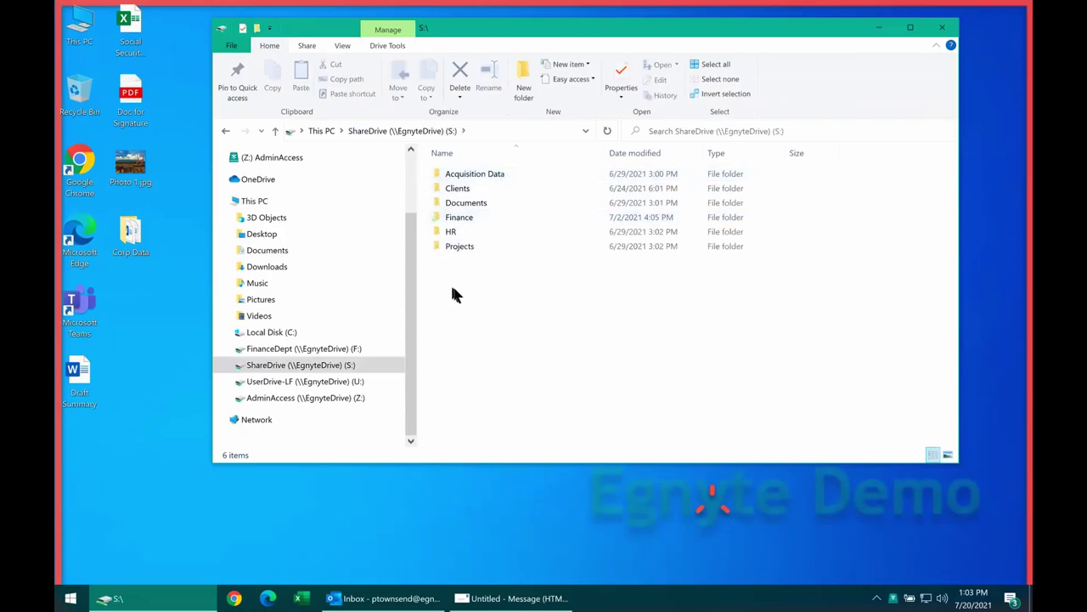
left_click(467, 219)
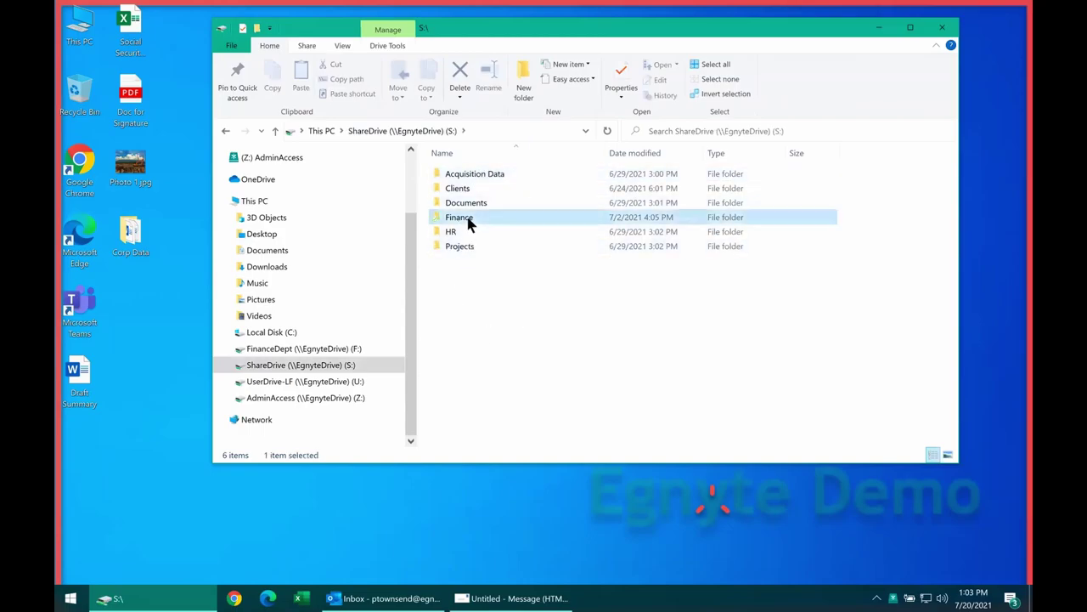
left_click(329, 127)
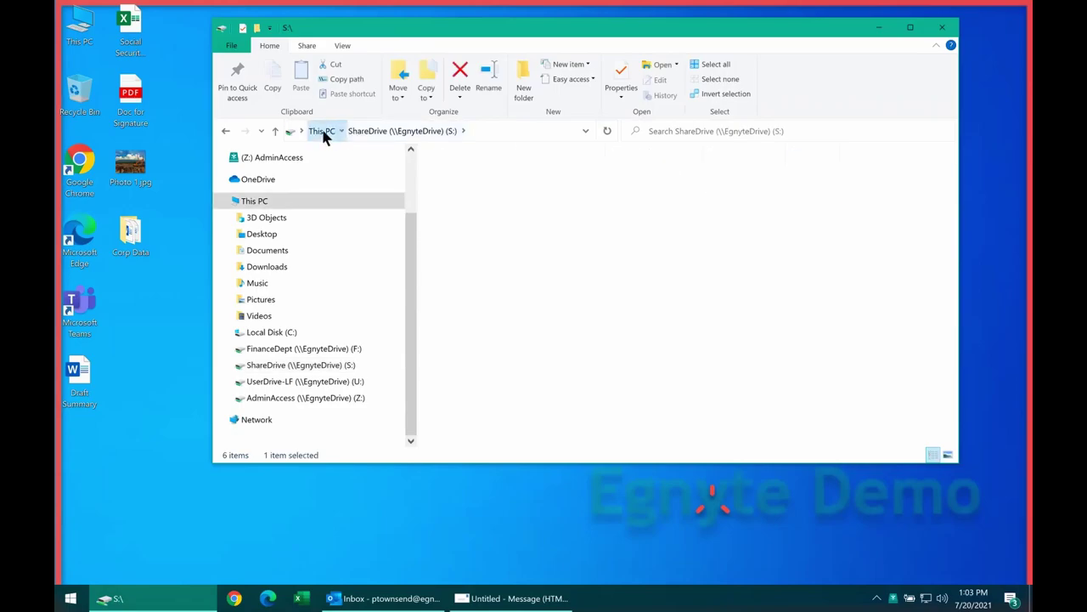
Open the FinanceDept (F:) drive and select the Draft Summary document.
left_click(561, 407)
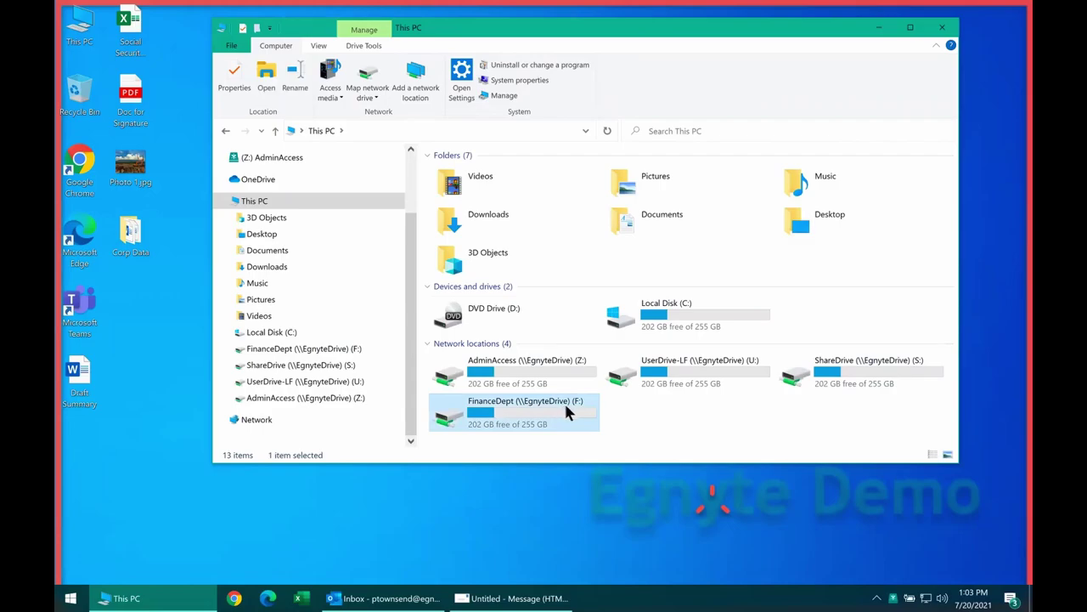
double_click(567, 412)
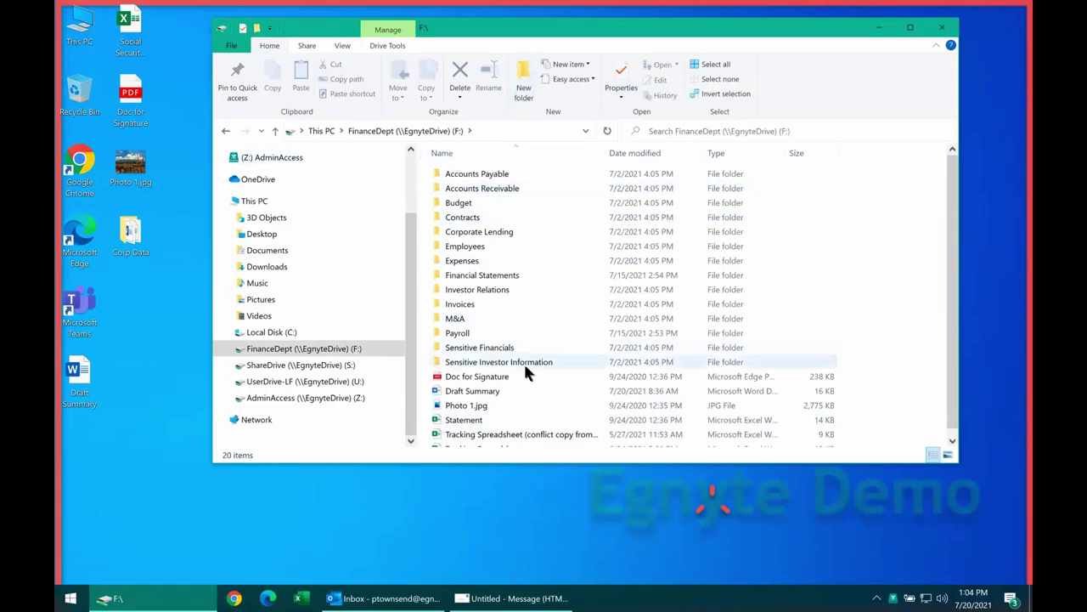
left_click(491, 392)
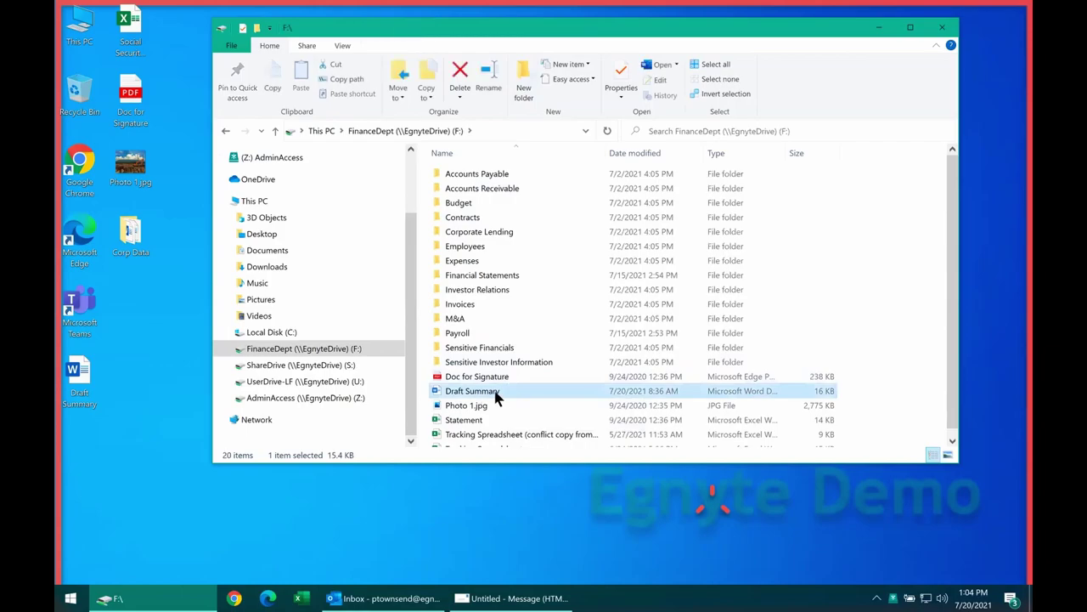
Change Draft Summary's date day to 20 in Word, then save and close it.
double_click(497, 392)
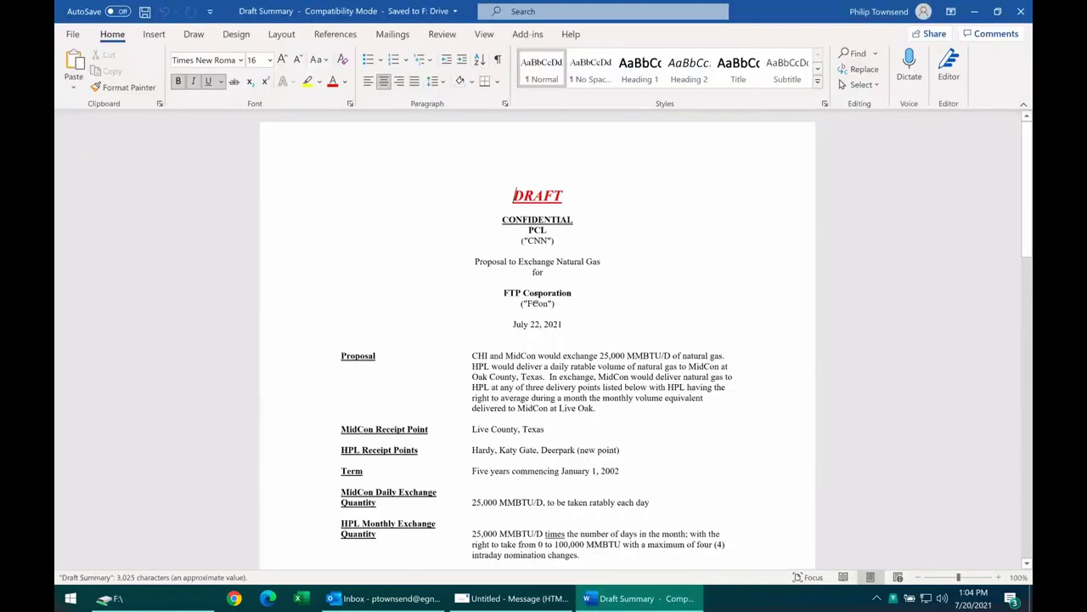
left_click(537, 323)
double_click(537, 323)
type("20")
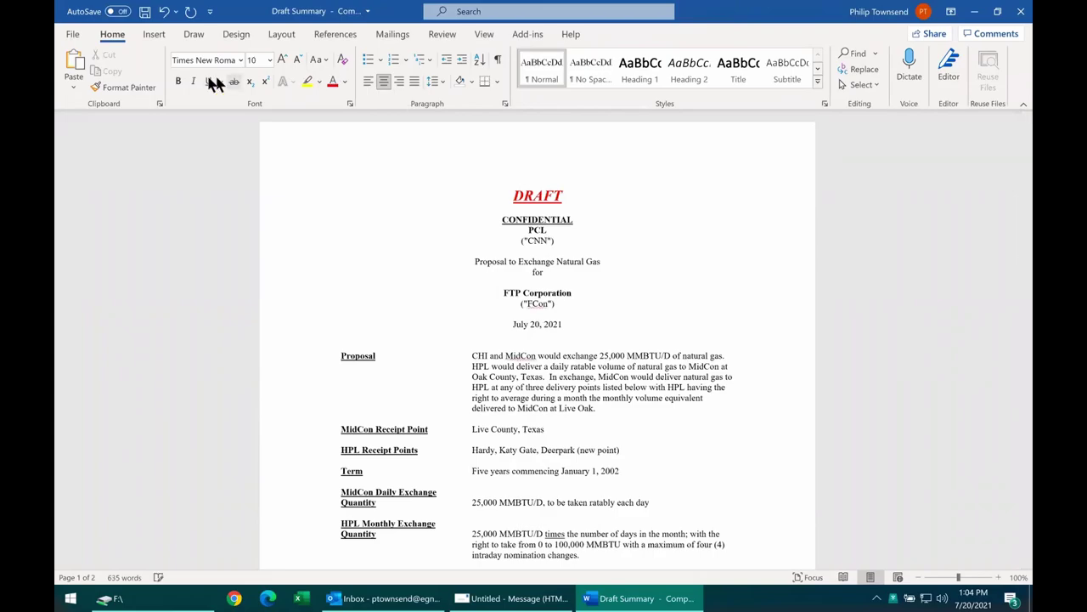
left_click(145, 11)
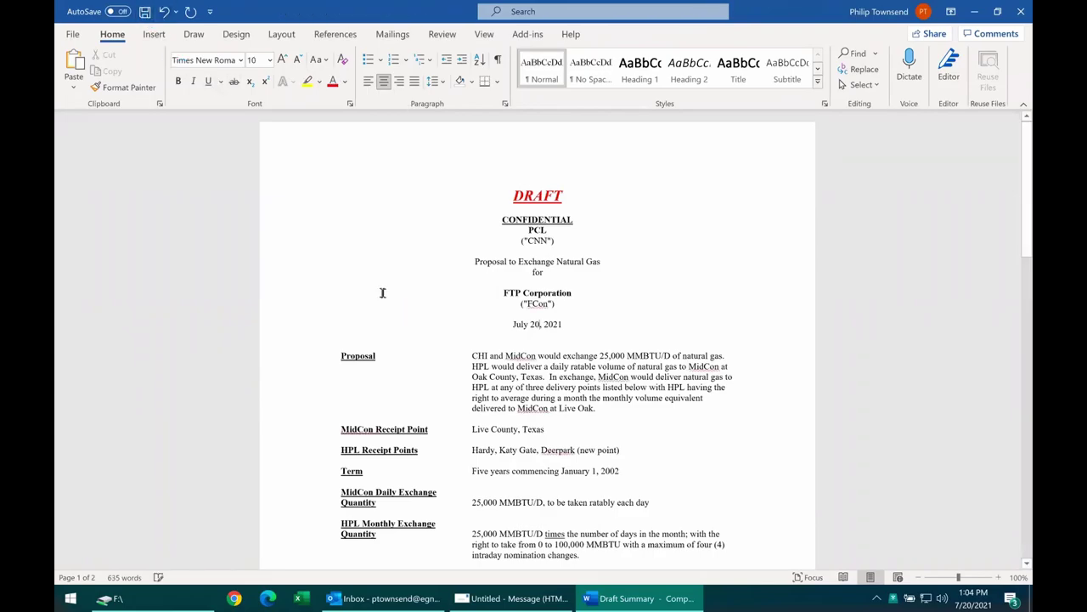
left_click(1020, 11)
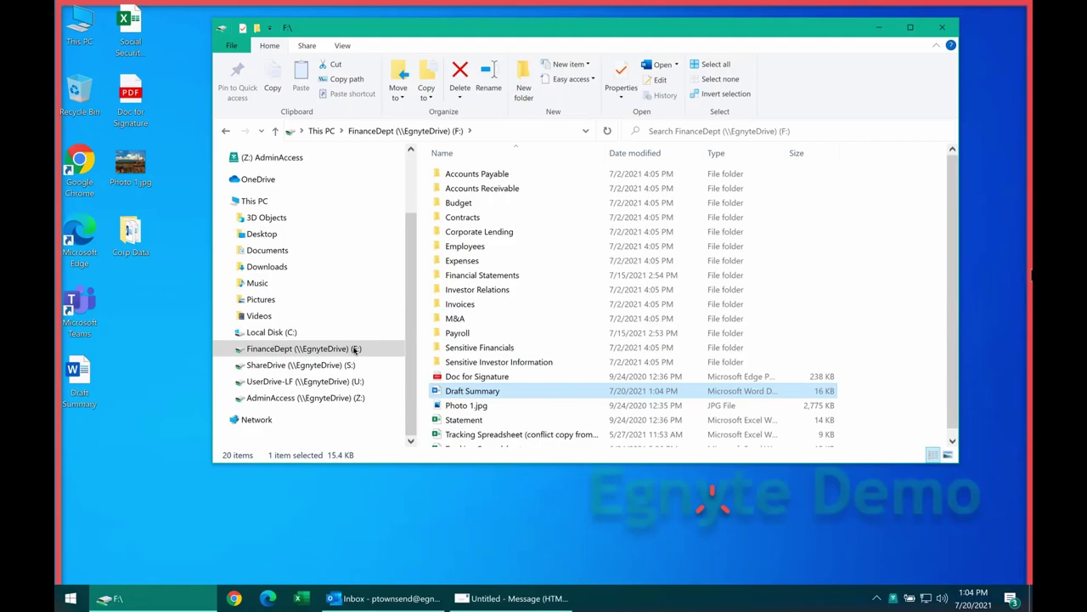
left_click(508, 377)
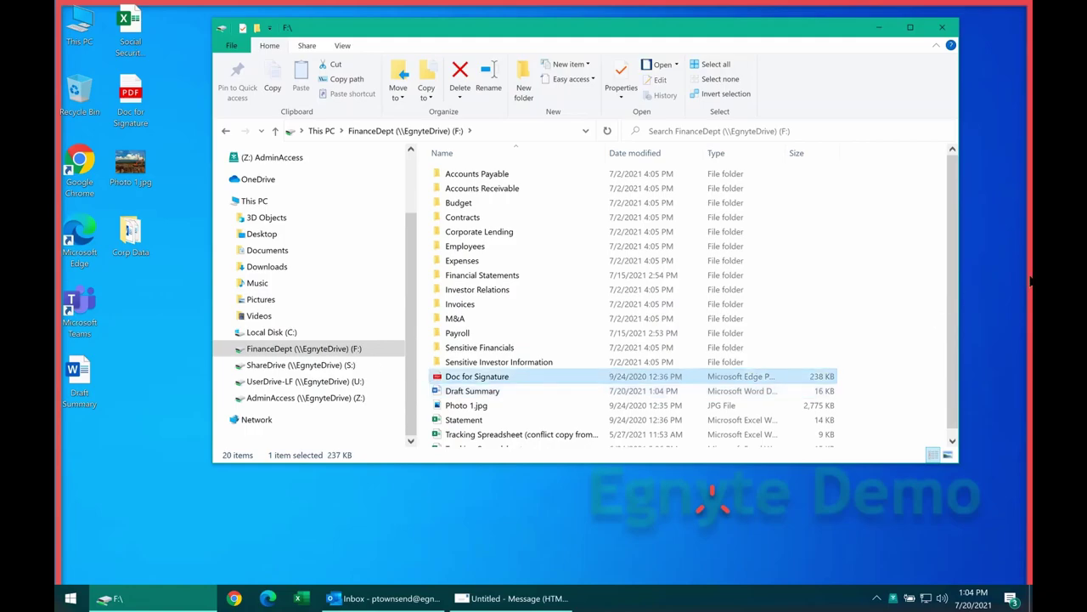
left_click(635, 365)
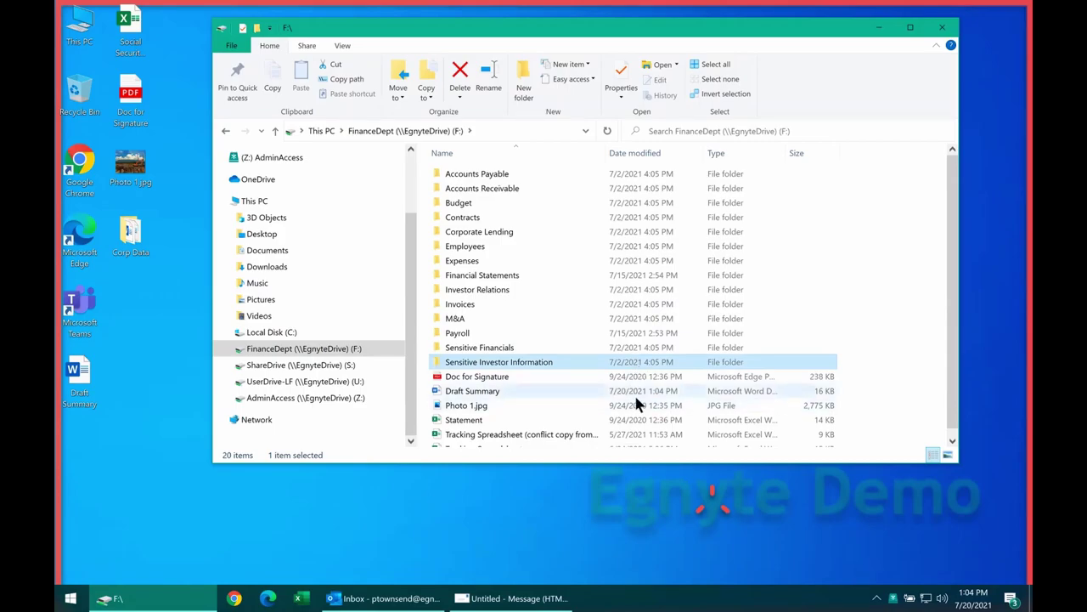
left_click(636, 393)
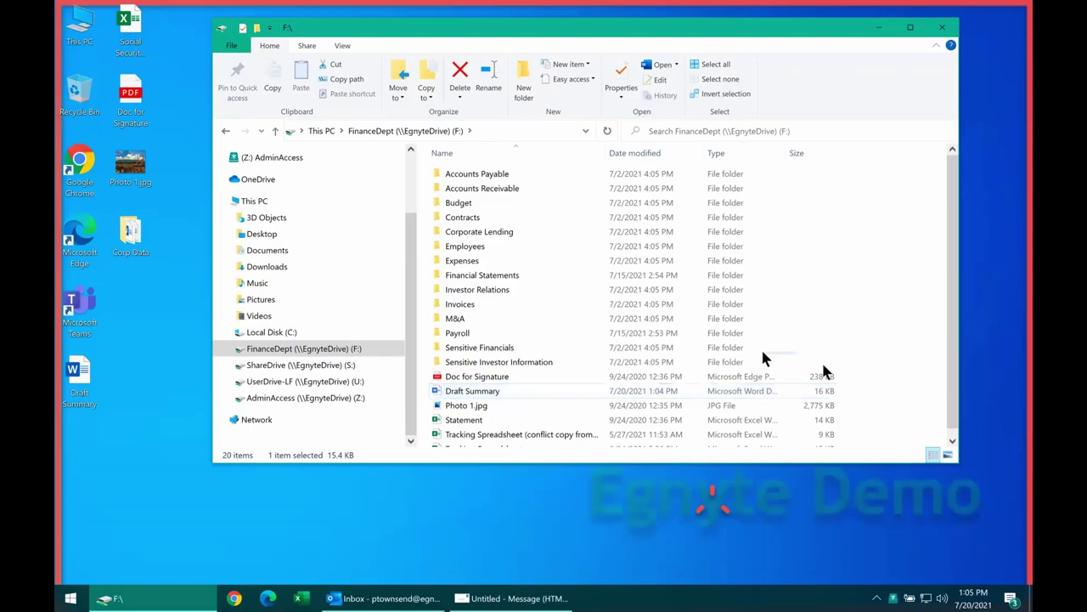
left_click(451, 394)
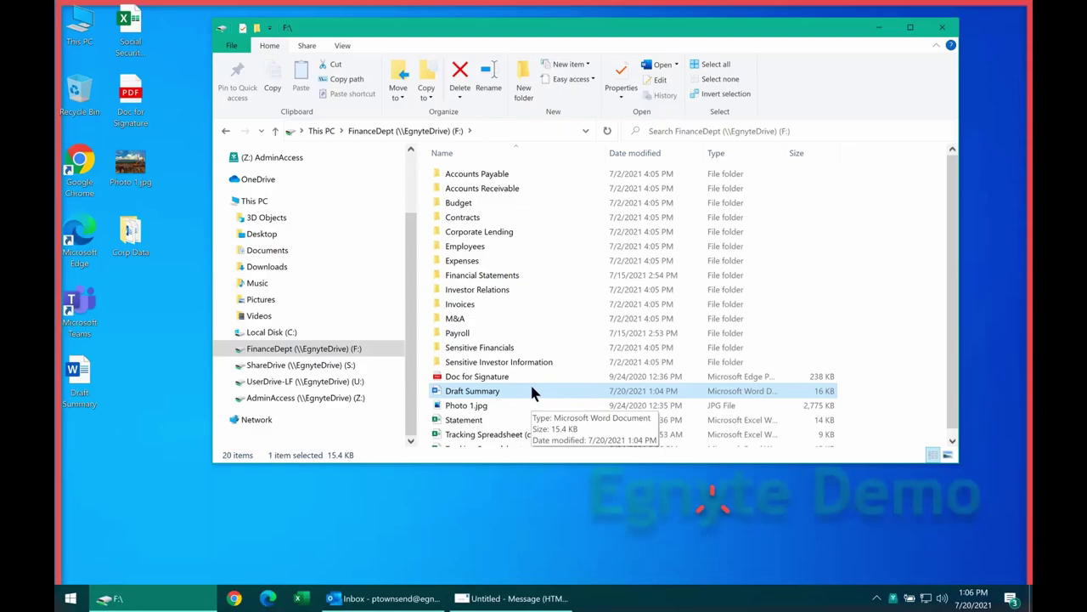
left_click(889, 381)
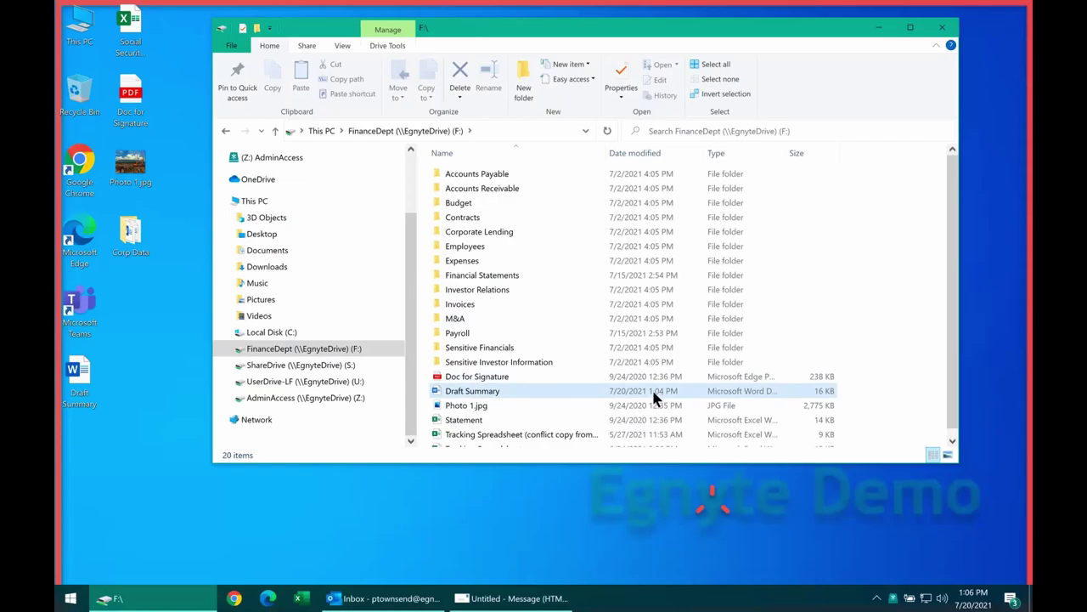
left_click(894, 595)
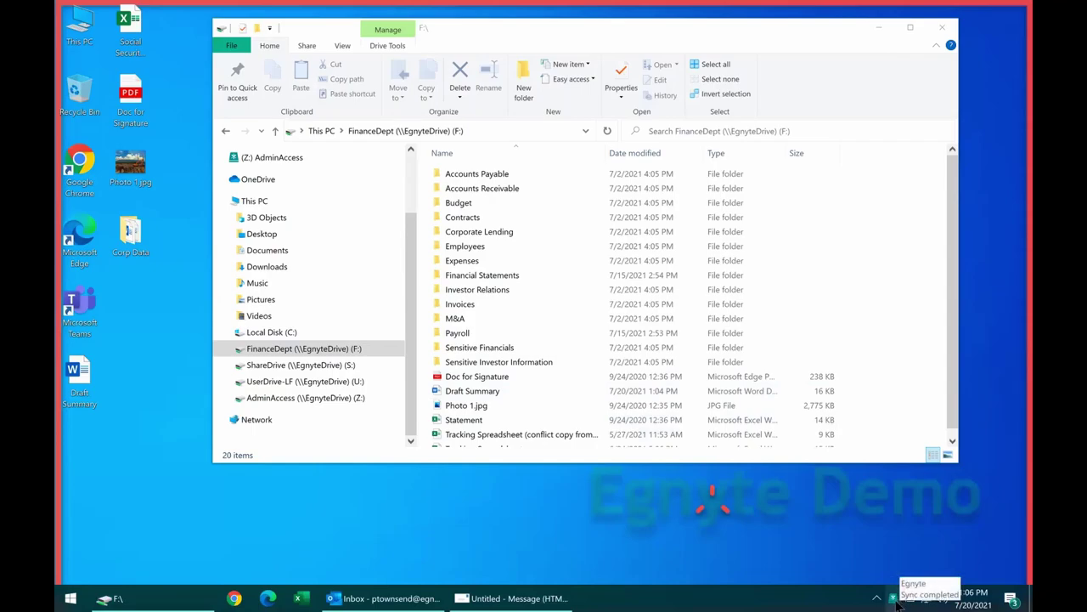
left_click(894, 598)
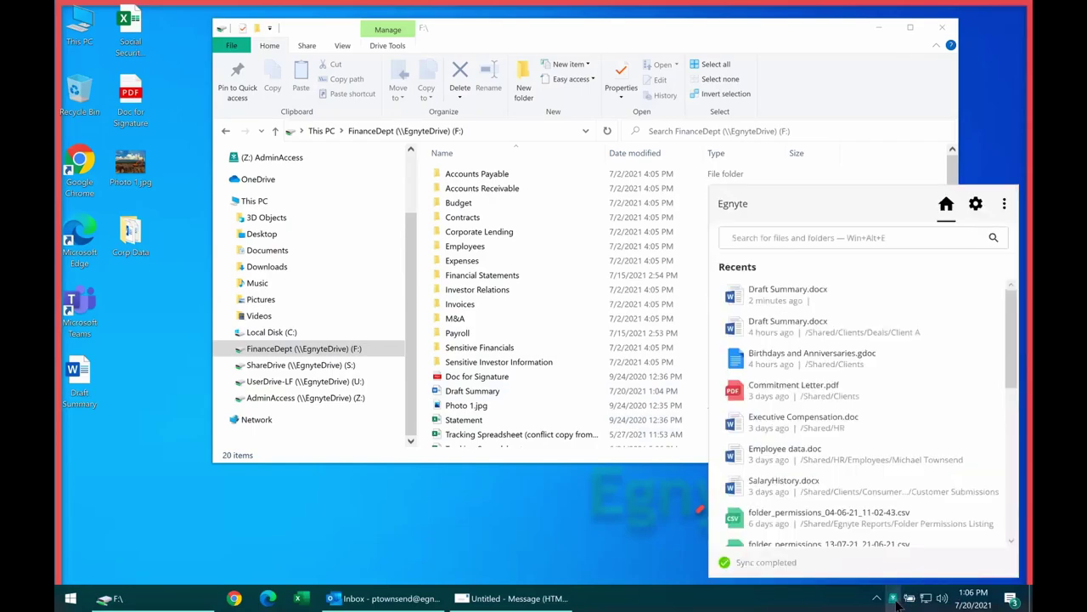
left_click(894, 598)
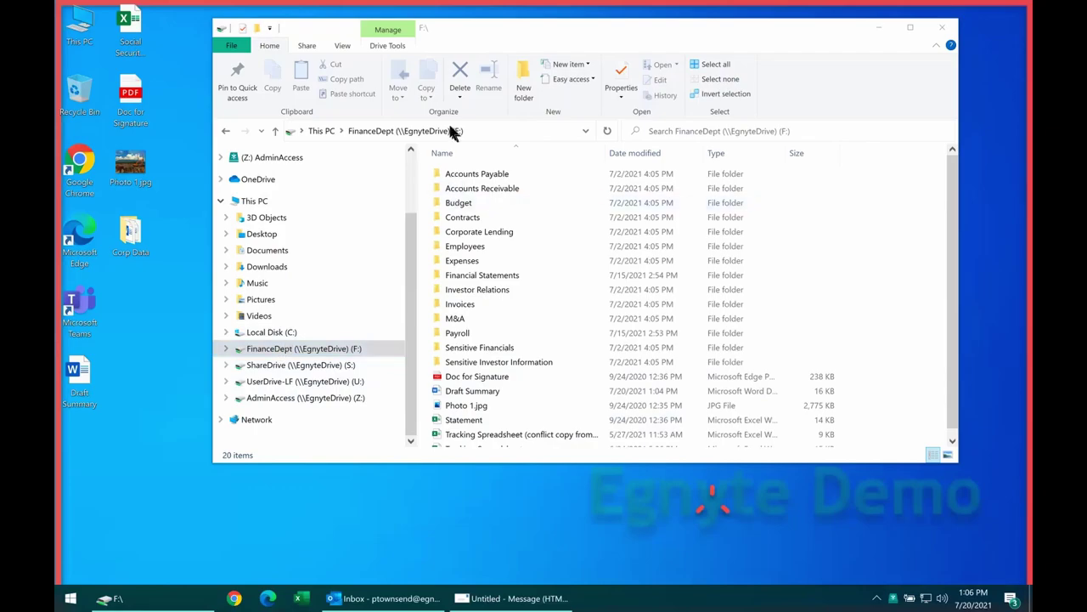
Open Draft Summary from the ShareDrive (S:) Finance folder in Word.
left_click(294, 364)
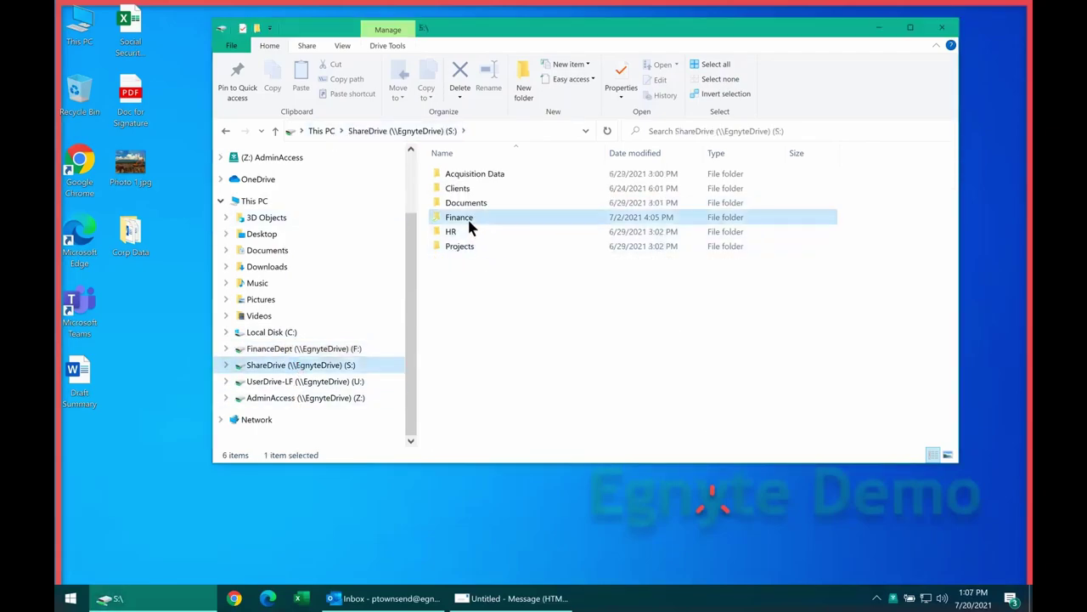
left_click(468, 218)
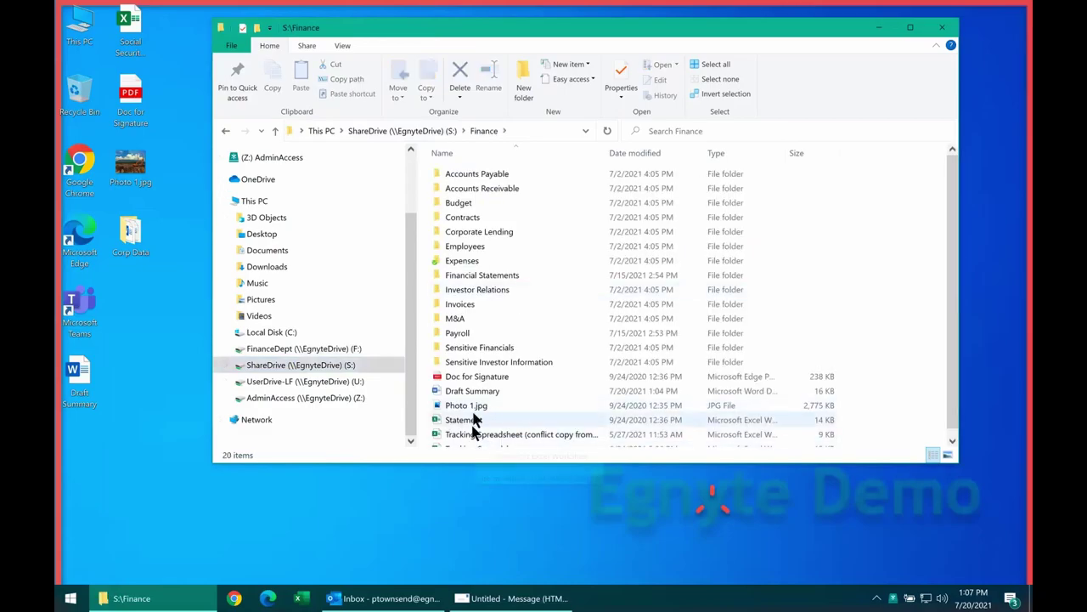
left_click(475, 394)
double_click(474, 392)
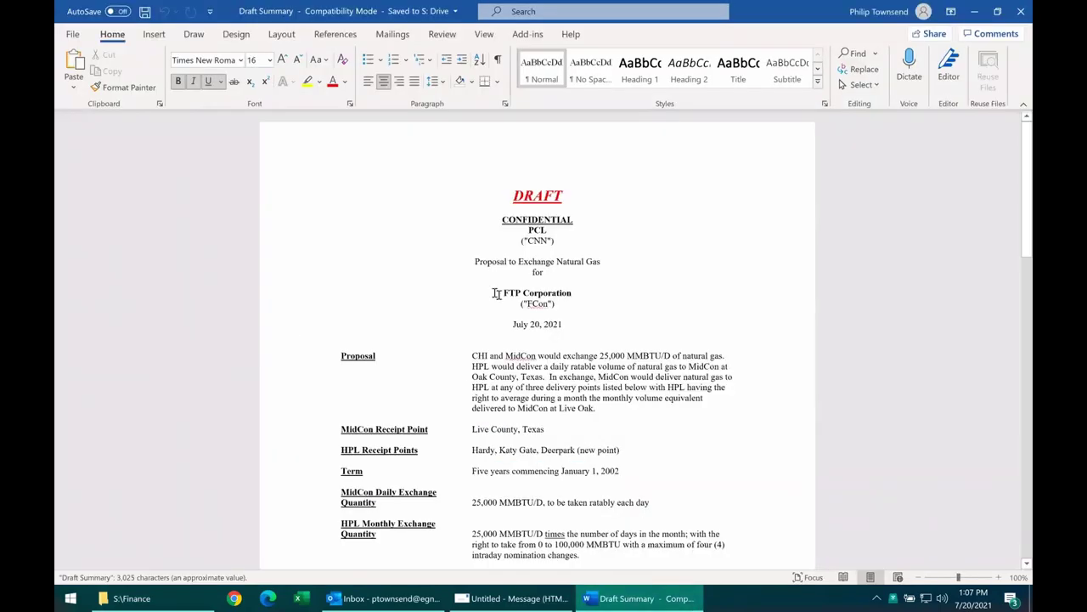
Change the date's day to 21 and save Draft Summary to the S: drive.
double_click(537, 323)
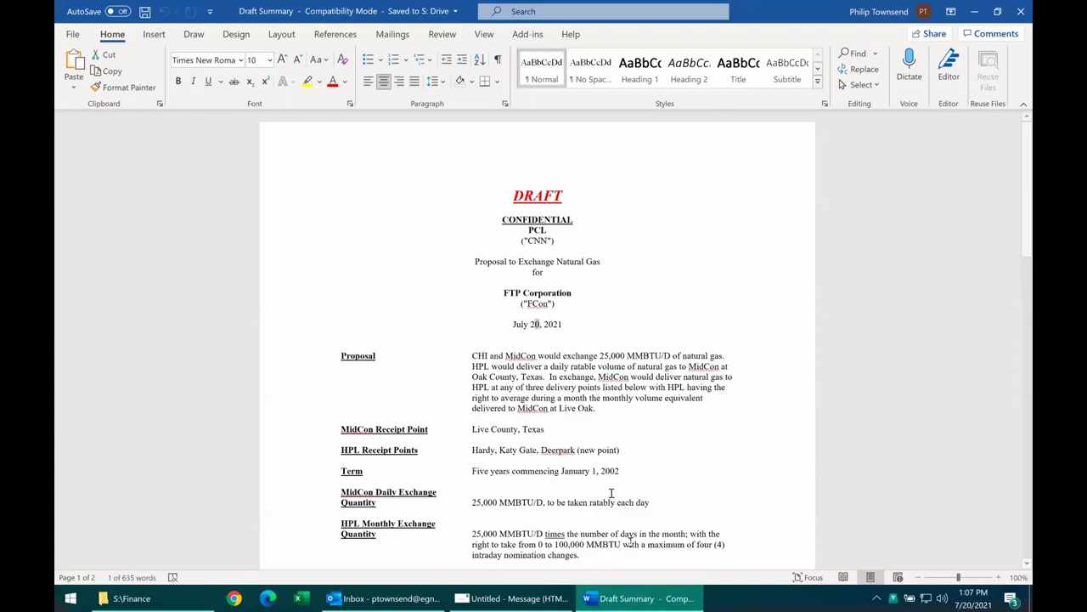
type("21")
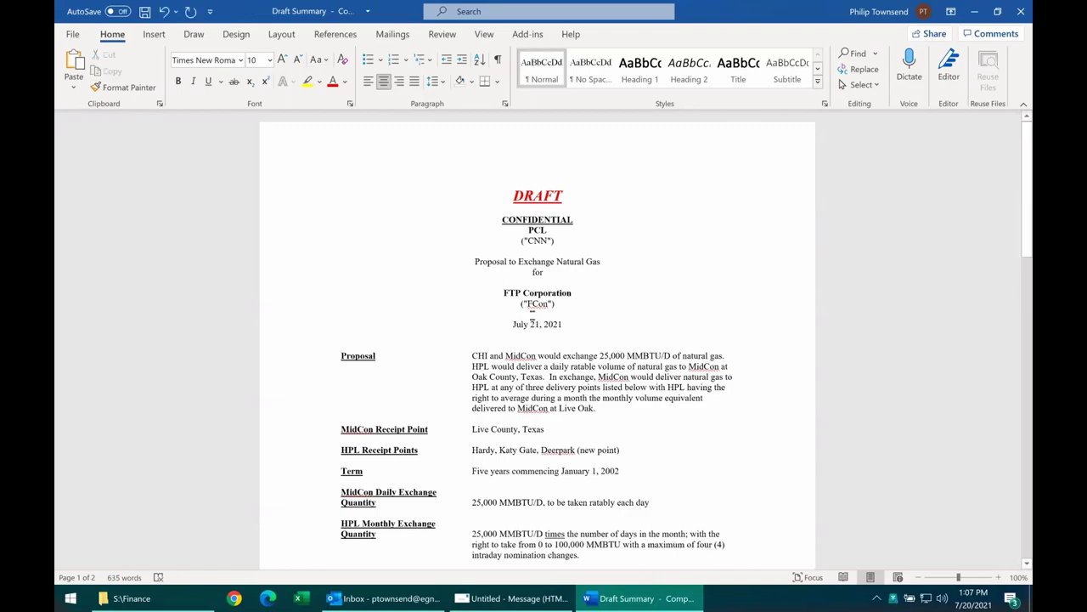
left_click(145, 12)
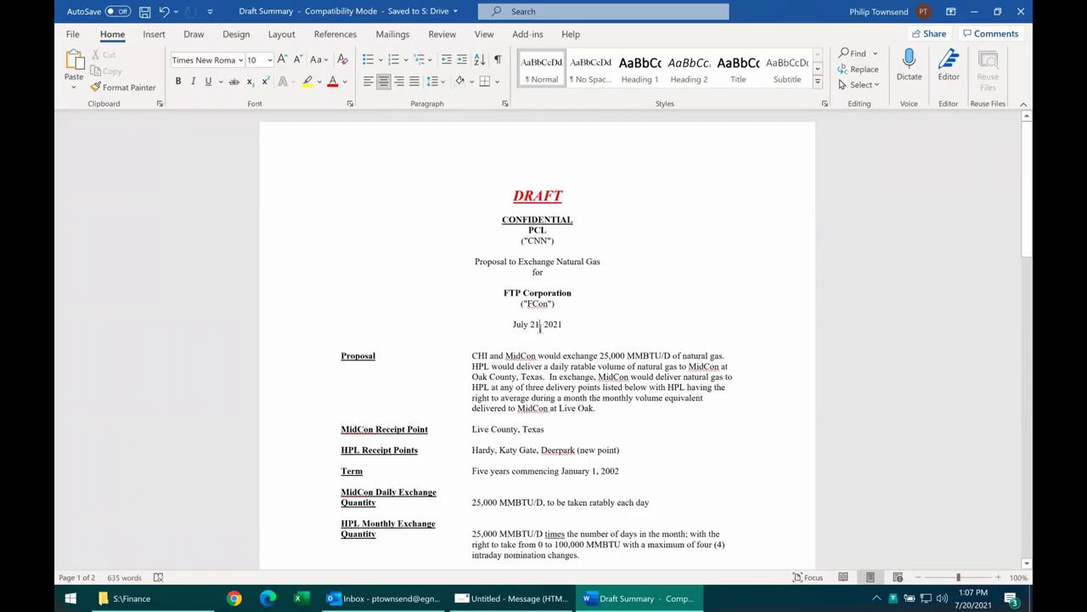
double_click(539, 325)
type("21")
From the ShareDrive (S:) root, choose View in cloud for the Finance folder.
left_click(212, 600)
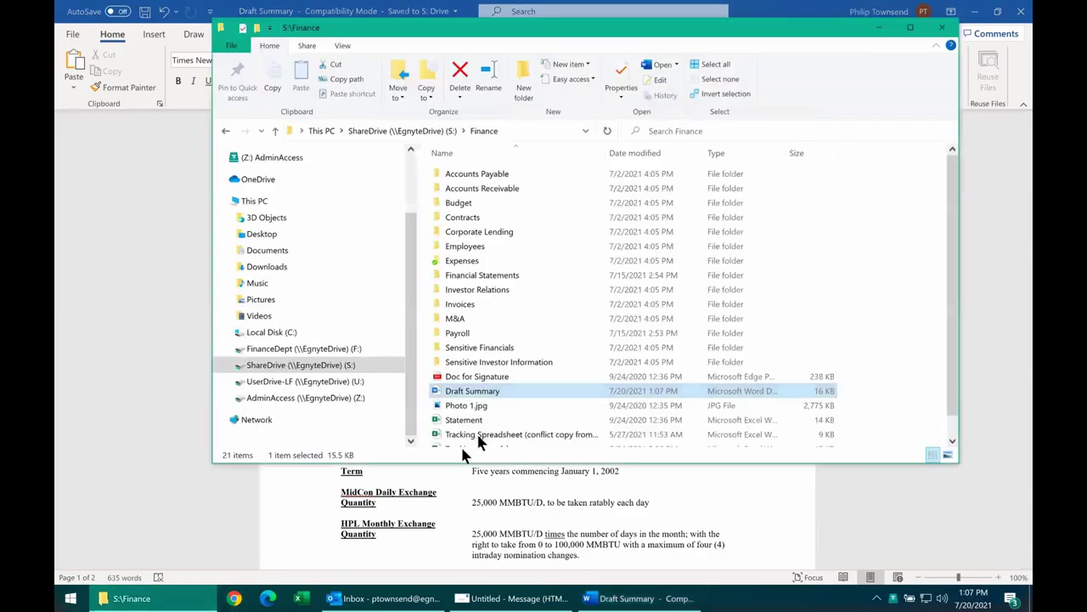
left_click(429, 131)
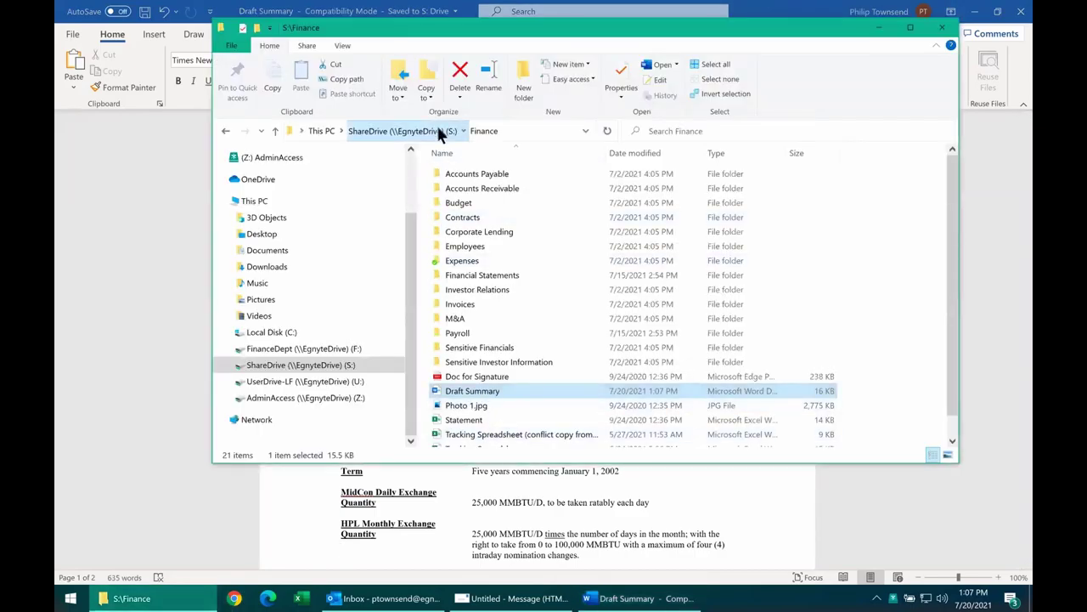
right_click(469, 220)
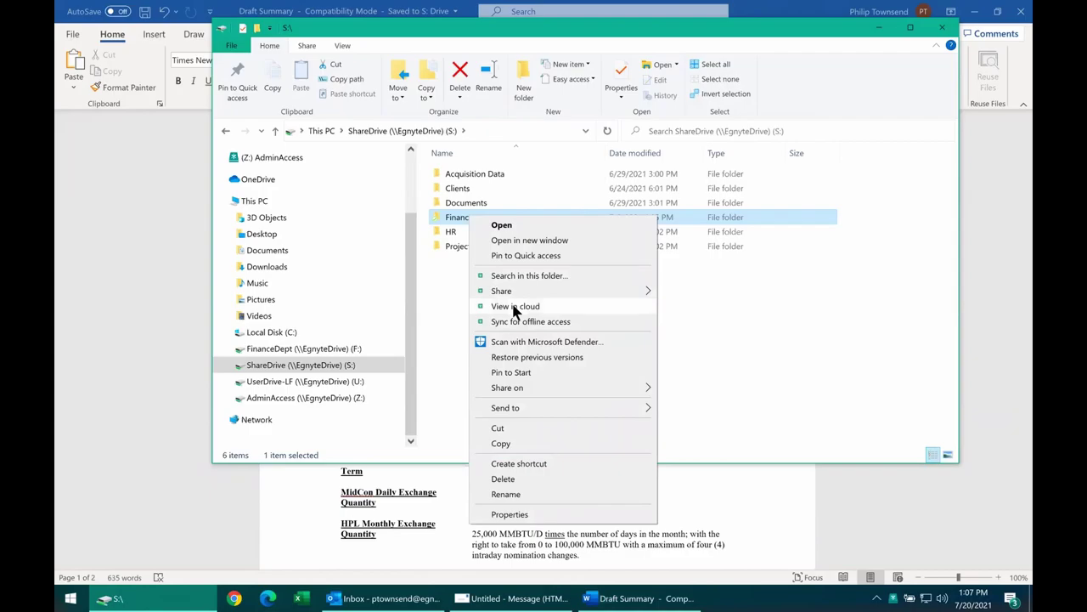
left_click(450, 313)
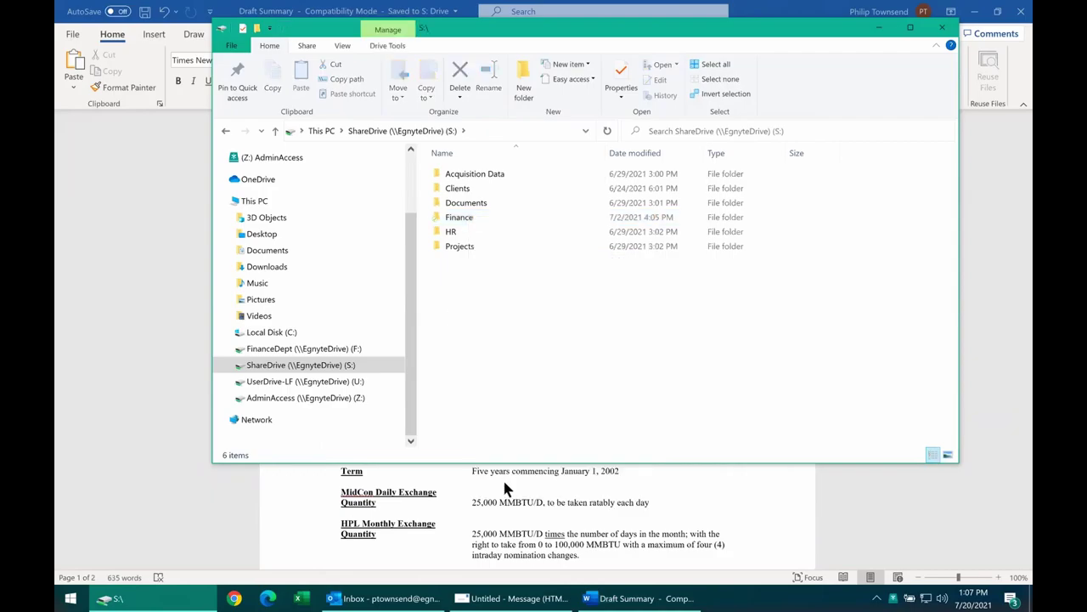
right_click(467, 222)
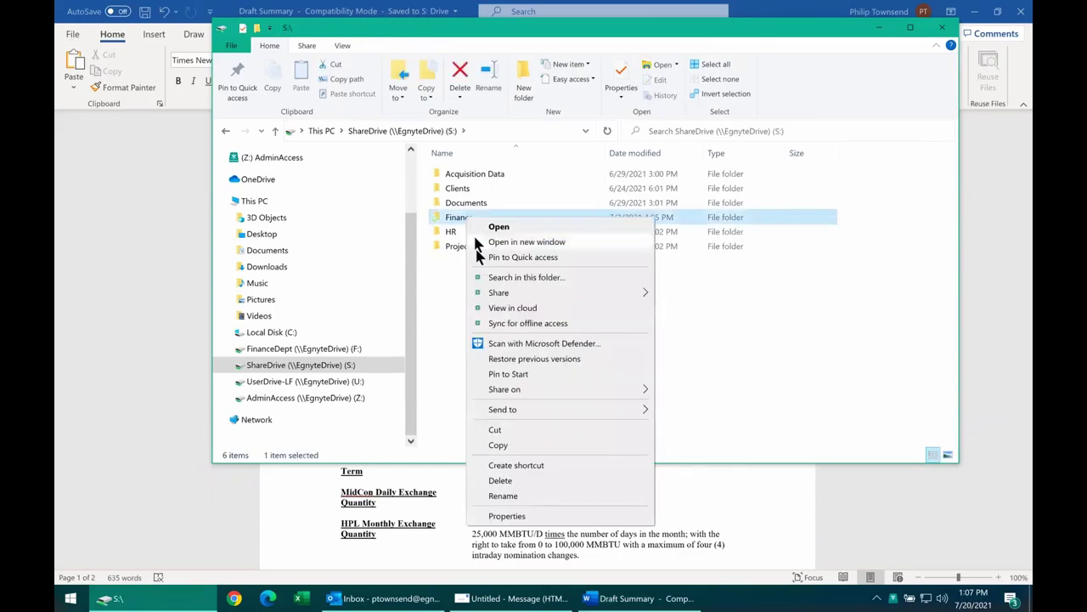
left_click(512, 308)
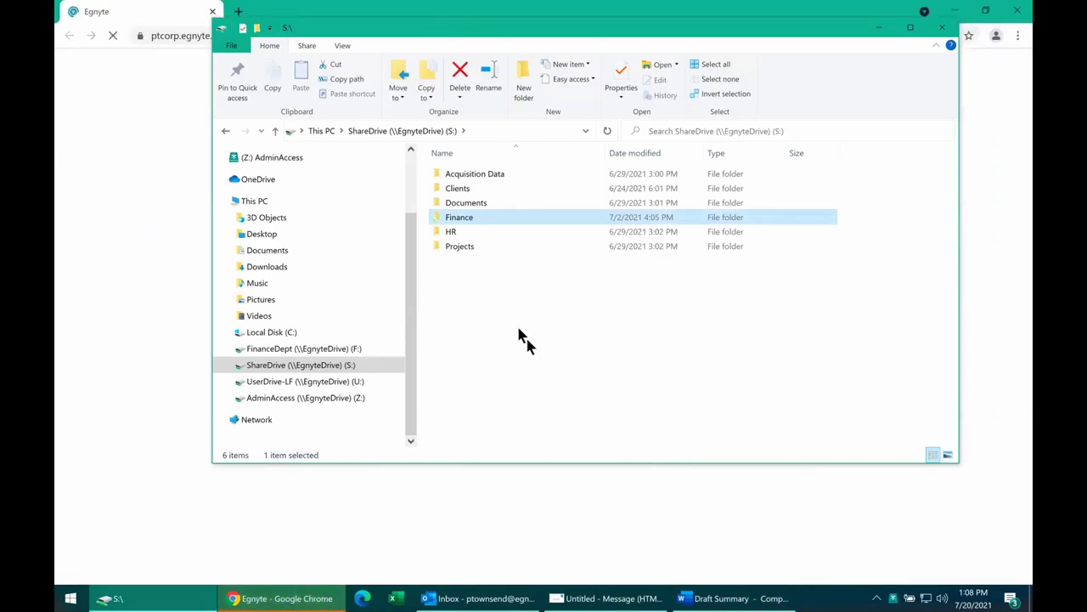
Move Explorer aside to reveal the browser, then return to Draft Summary in Word.
left_click_drag(538, 24, 543, 77)
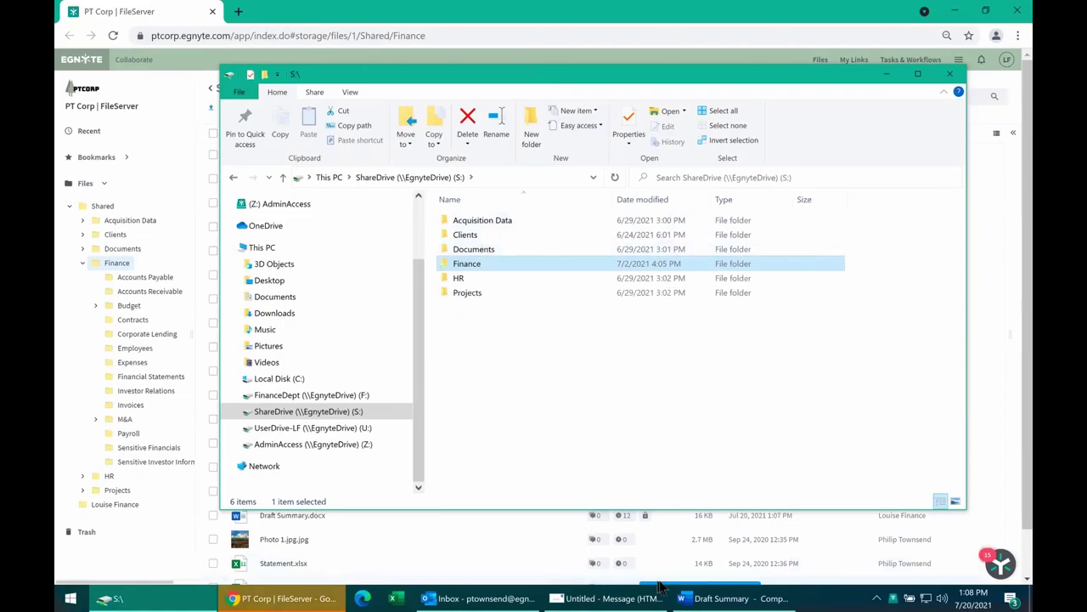
left_click(705, 599)
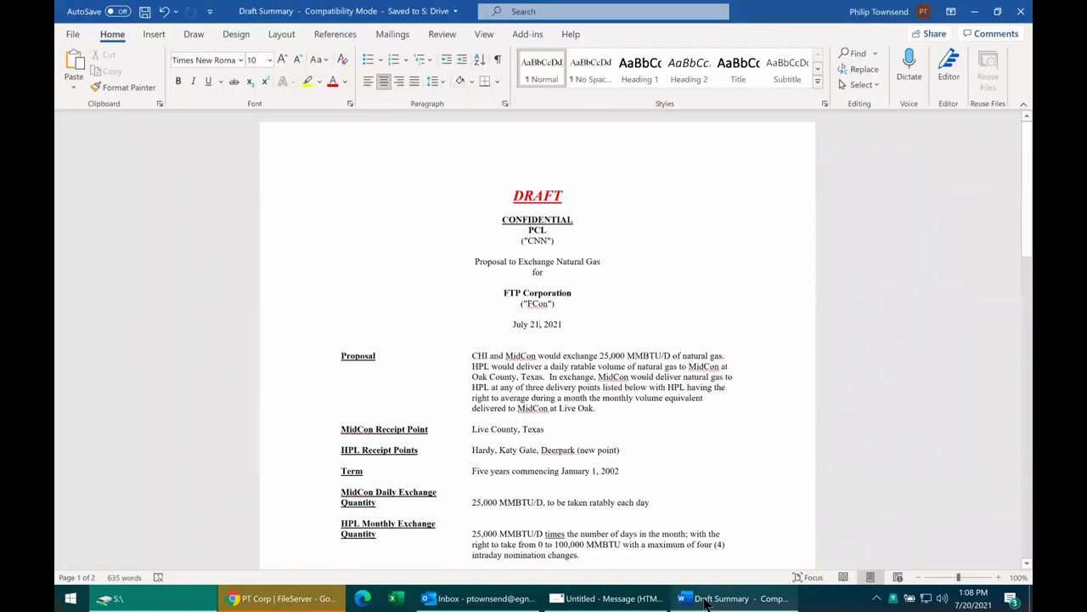
Check the day 21 in the date line, then minimize Word to show Egnyte's Finance folder.
double_click(535, 324)
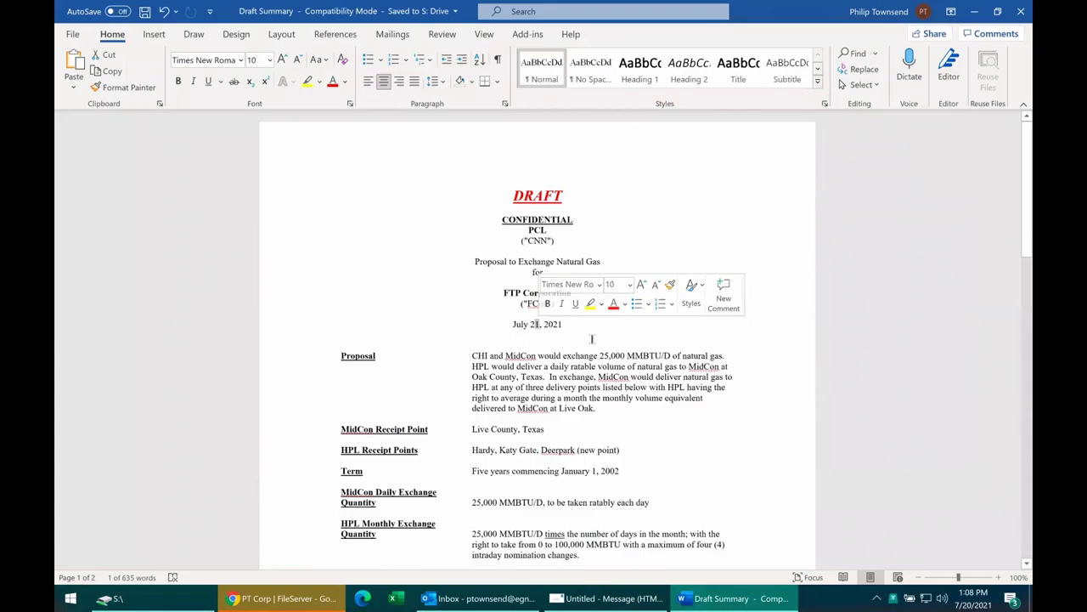
key("Right")
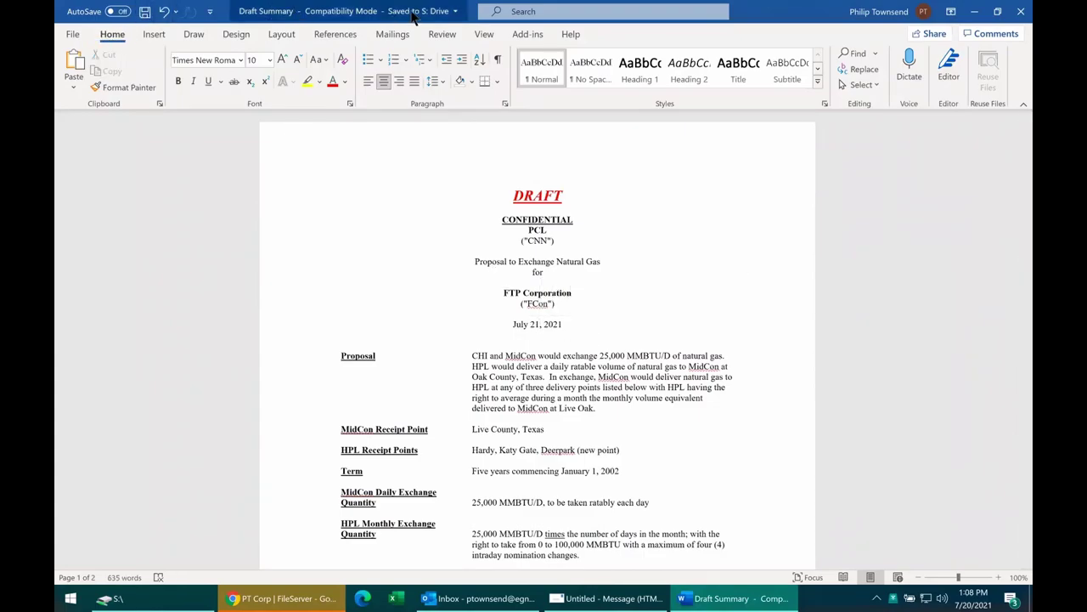
double_click(535, 324)
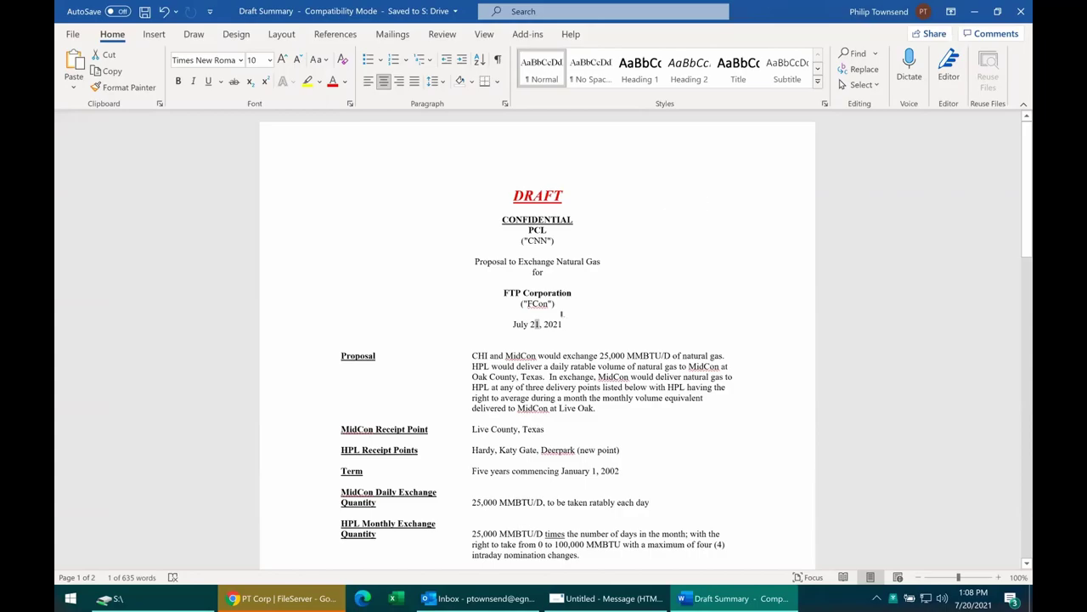
left_click(535, 321)
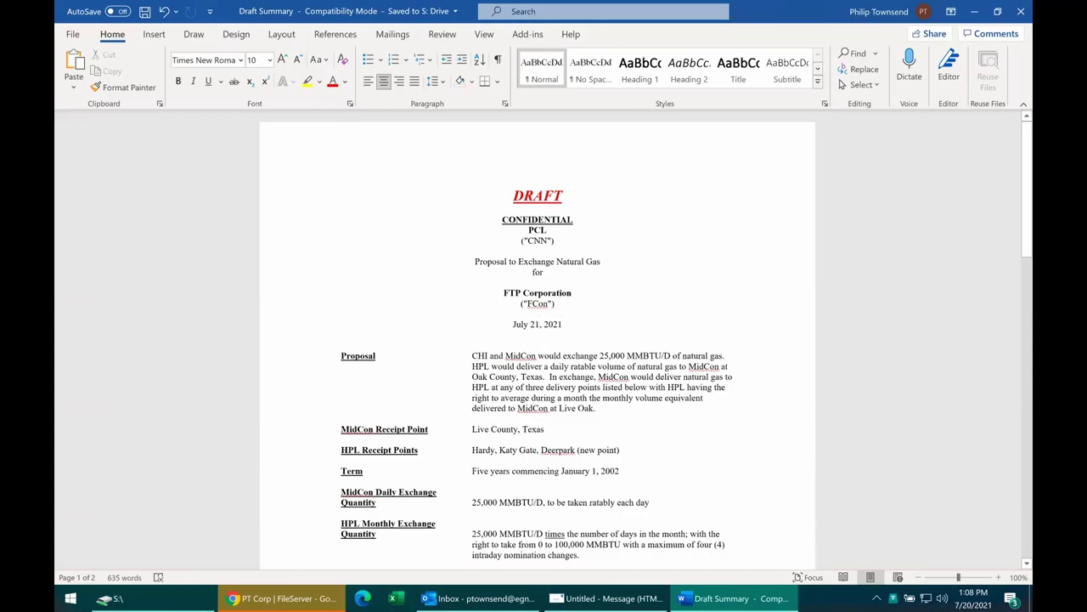
key("Right")
left_click(974, 17)
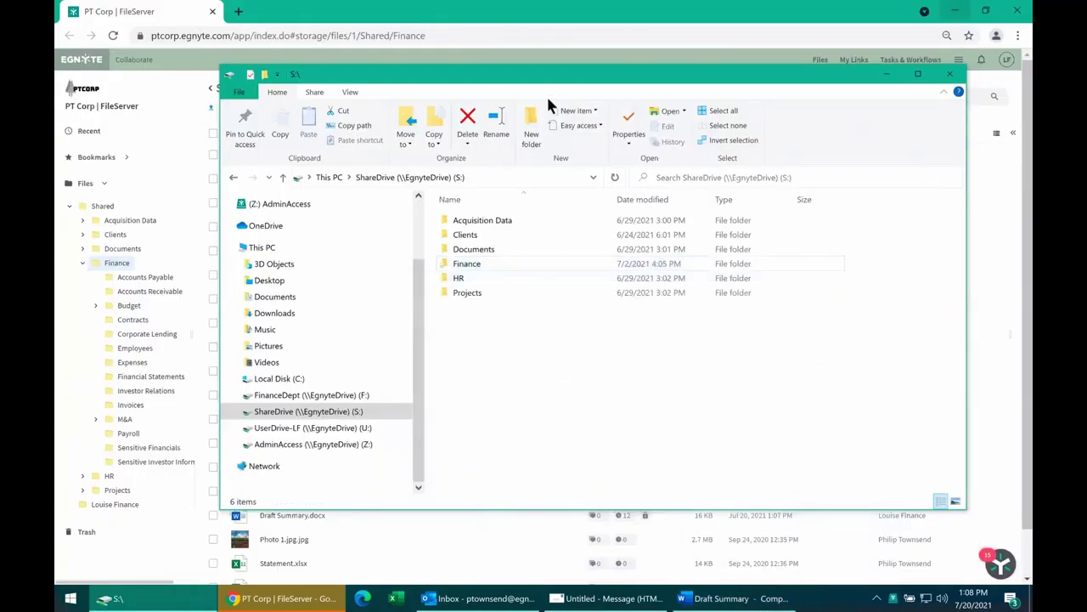
left_click(533, 19)
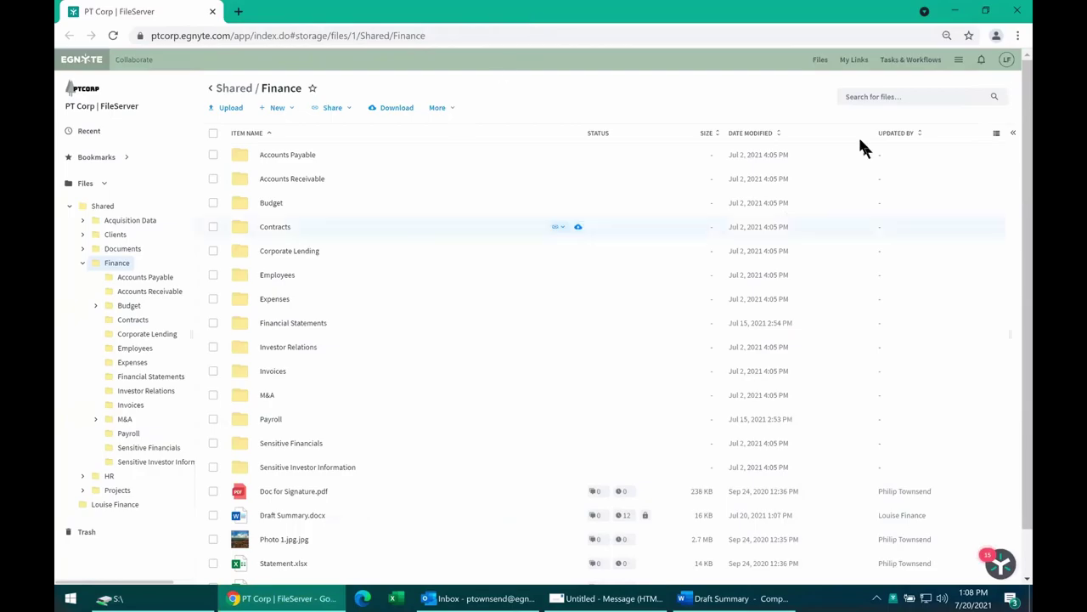
Scroll Egnyte's Finance list to Draft Summary.docx and check its lock by the current user.
left_click(1008, 61)
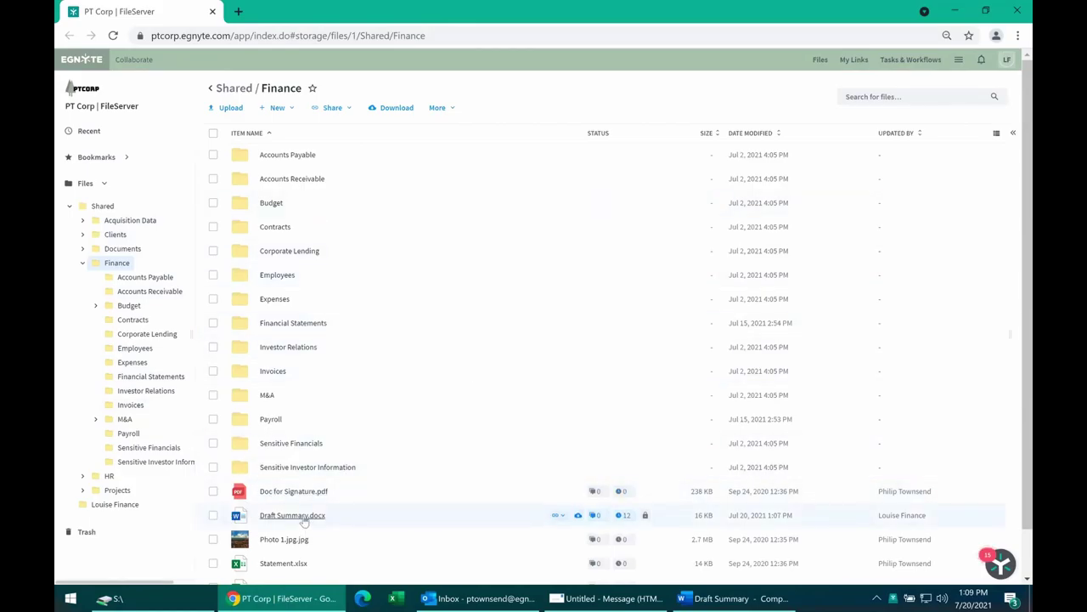
scroll(304, 521, "down", 1)
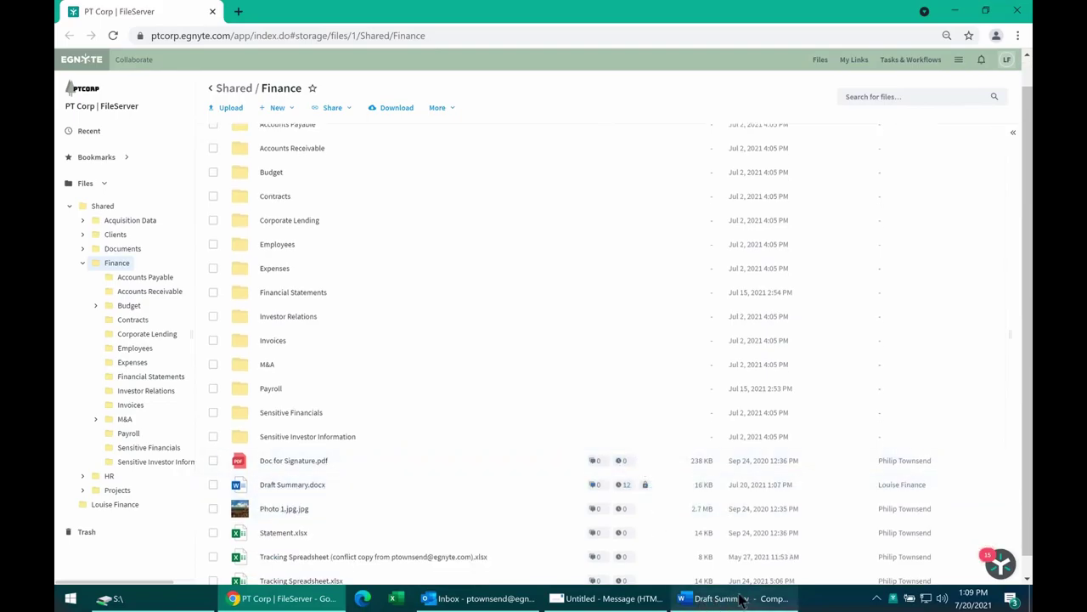
mouse_move(645, 486)
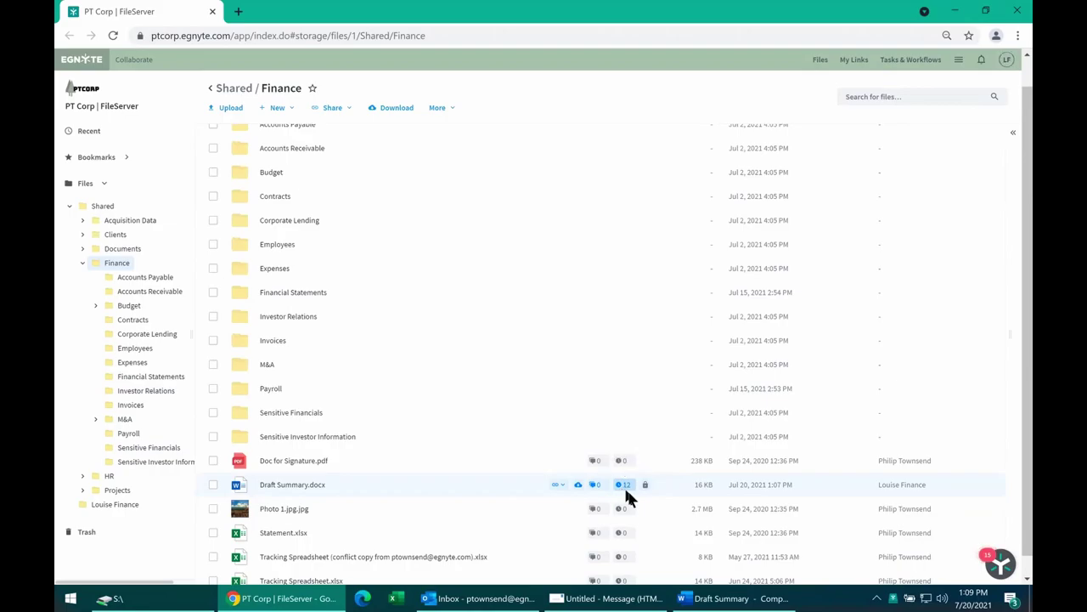
Open the Draft Summary.docx versions badge and scroll through its 12 saved versions.
left_click(625, 488)
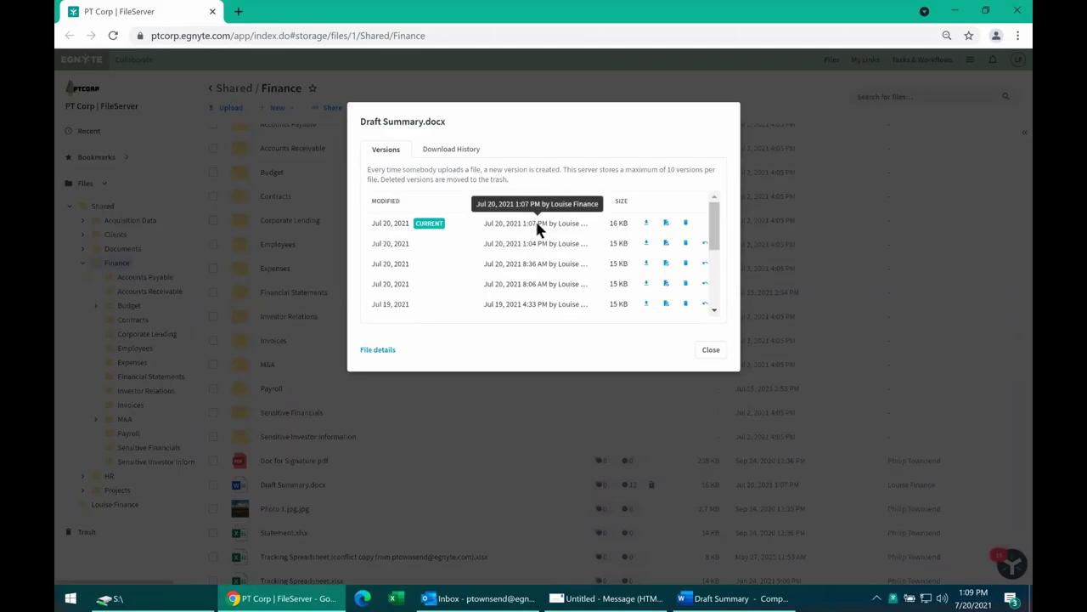
scroll(538, 226, "down", 1)
scroll(540, 237, "down", 3)
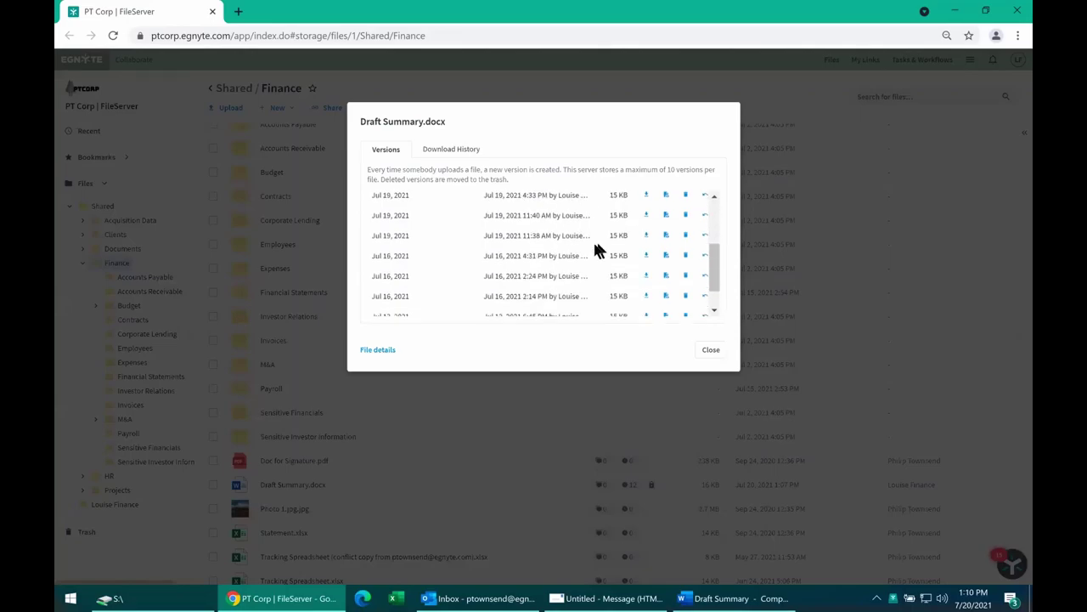
scroll(565, 289, "down", 1)
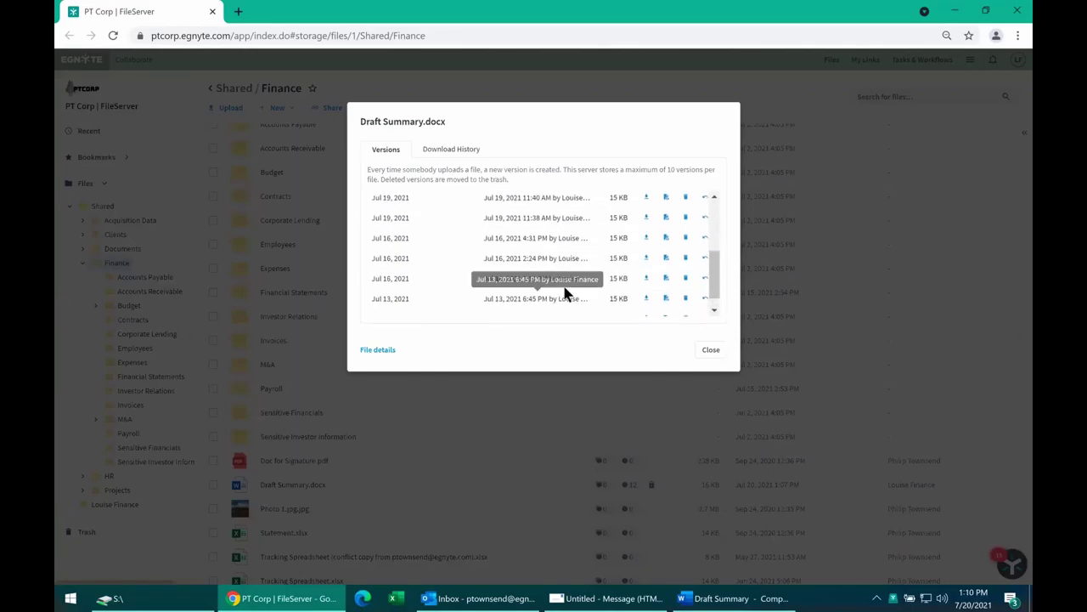
scroll(566, 293, "up", 5)
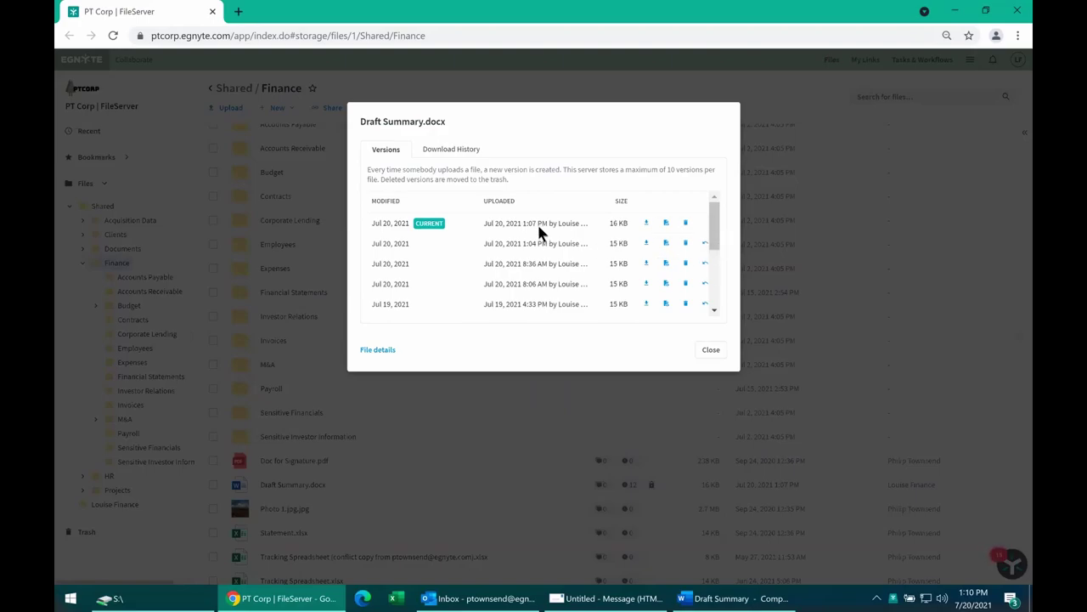
scroll(518, 270, "down", 1)
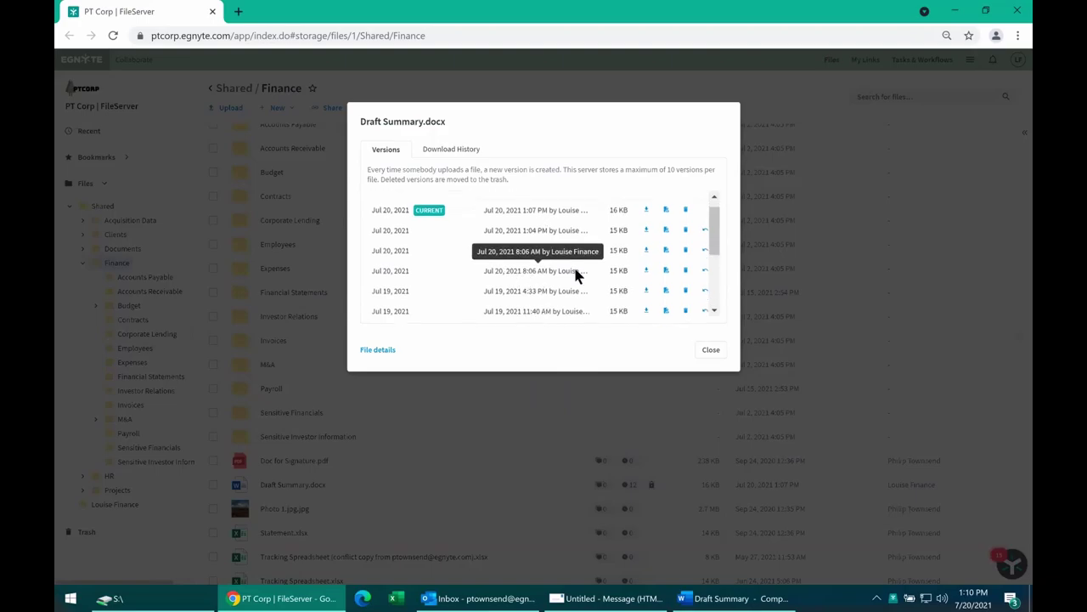
scroll(543, 272, "down", 1)
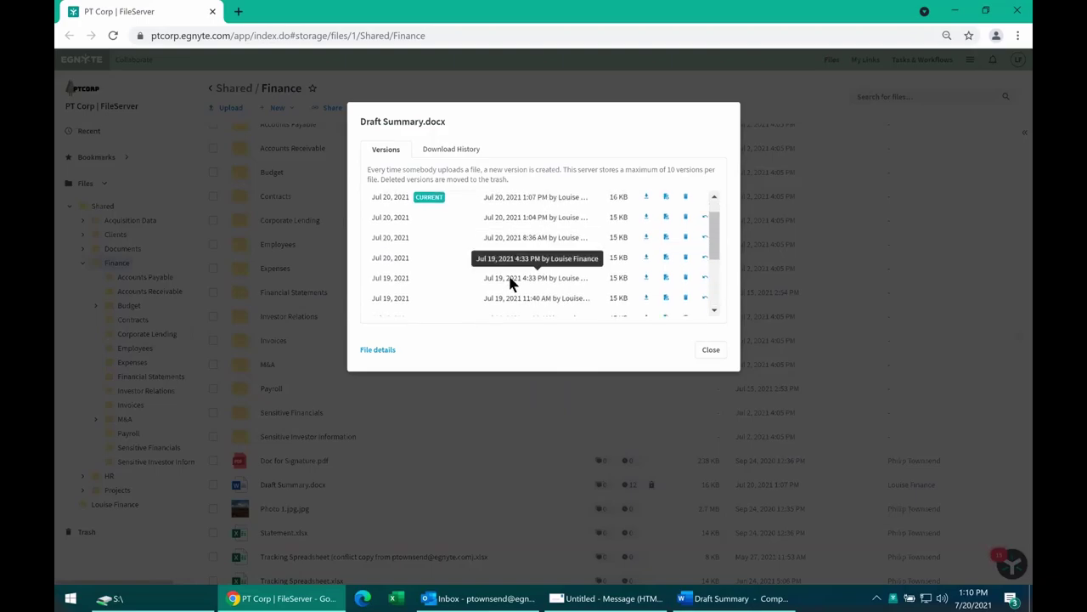
scroll(510, 270, "down", 1)
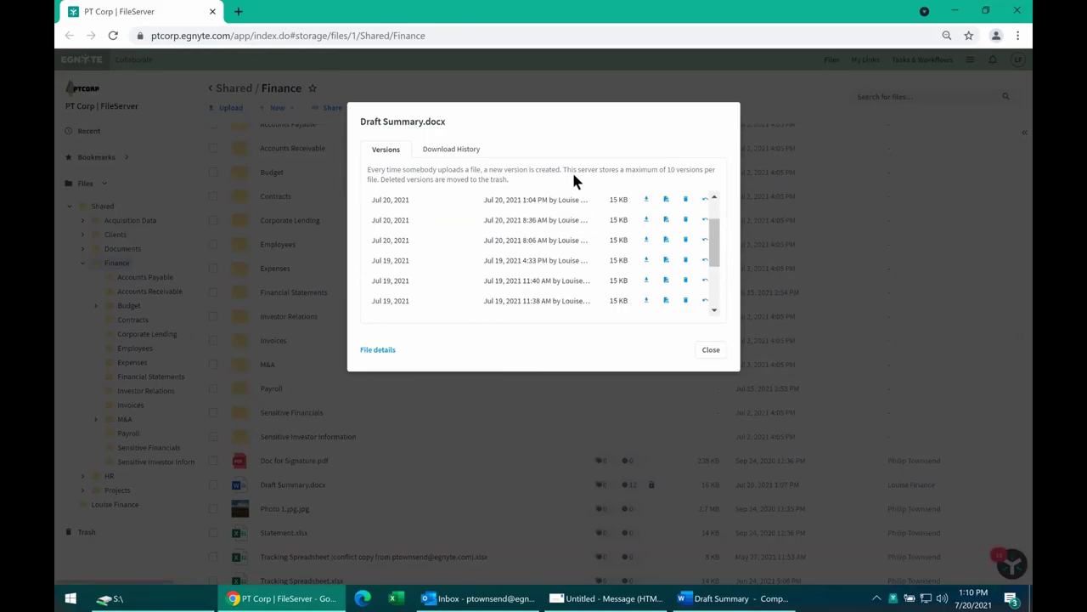
scroll(590, 255, "up", 2)
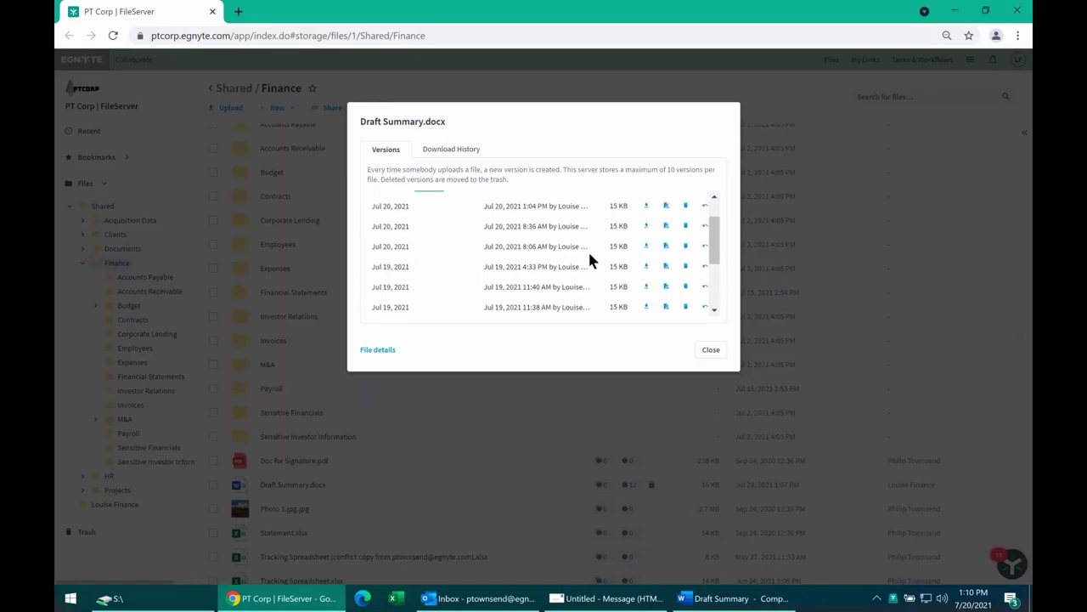
Close the version history, reopen it for another review, then close it again.
left_click(714, 355)
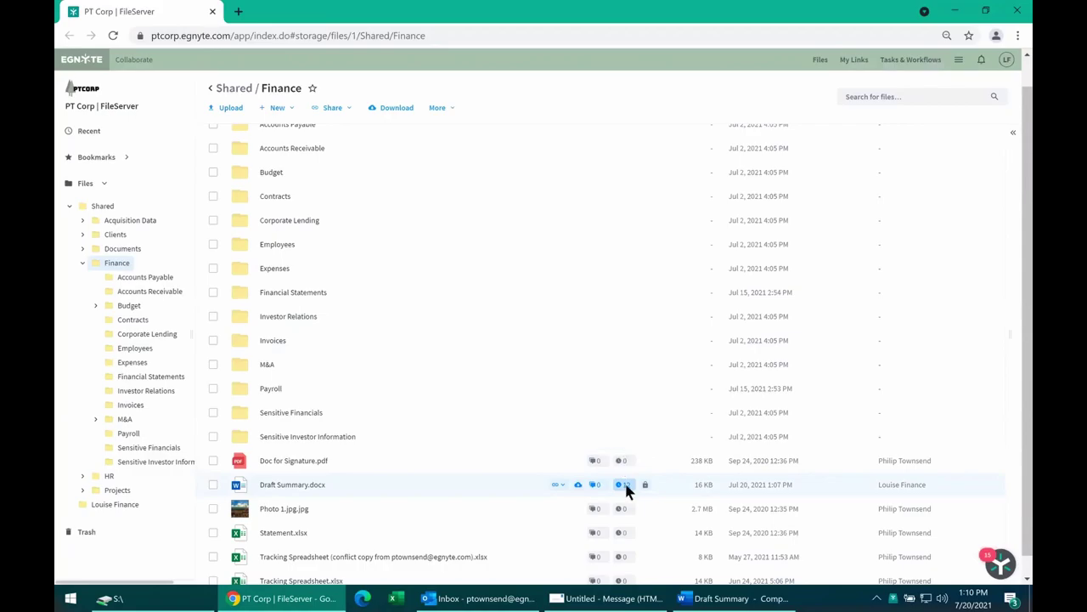
left_click(626, 484)
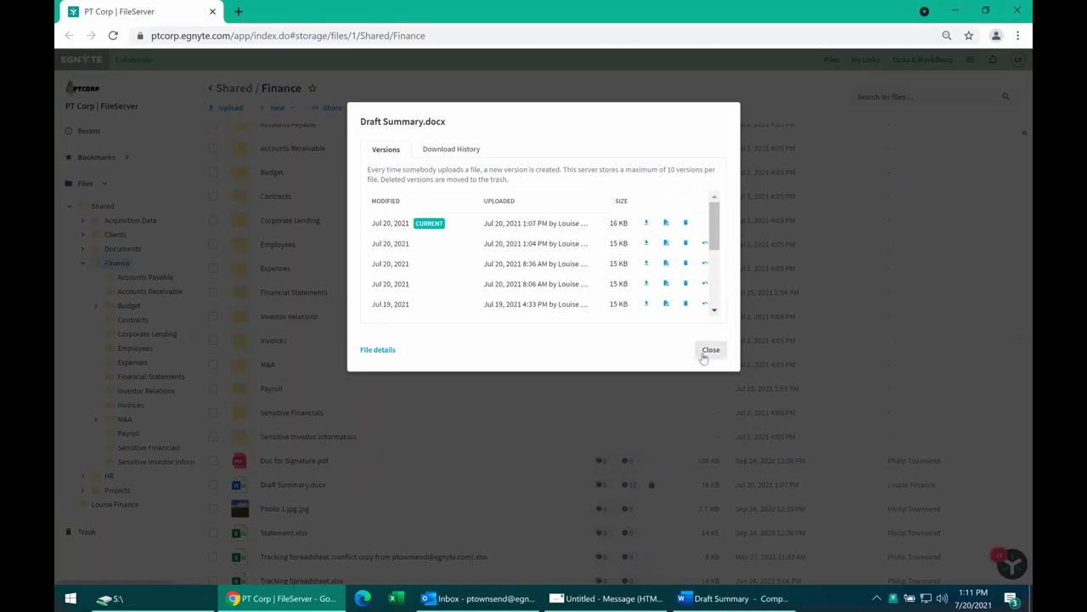
left_click(706, 352)
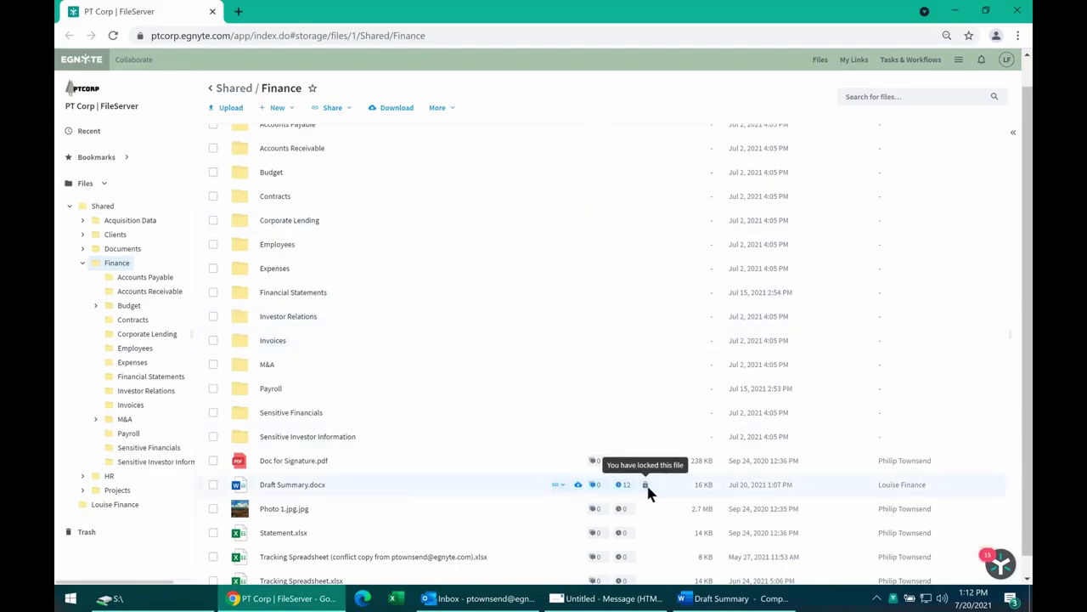
left_click(722, 598)
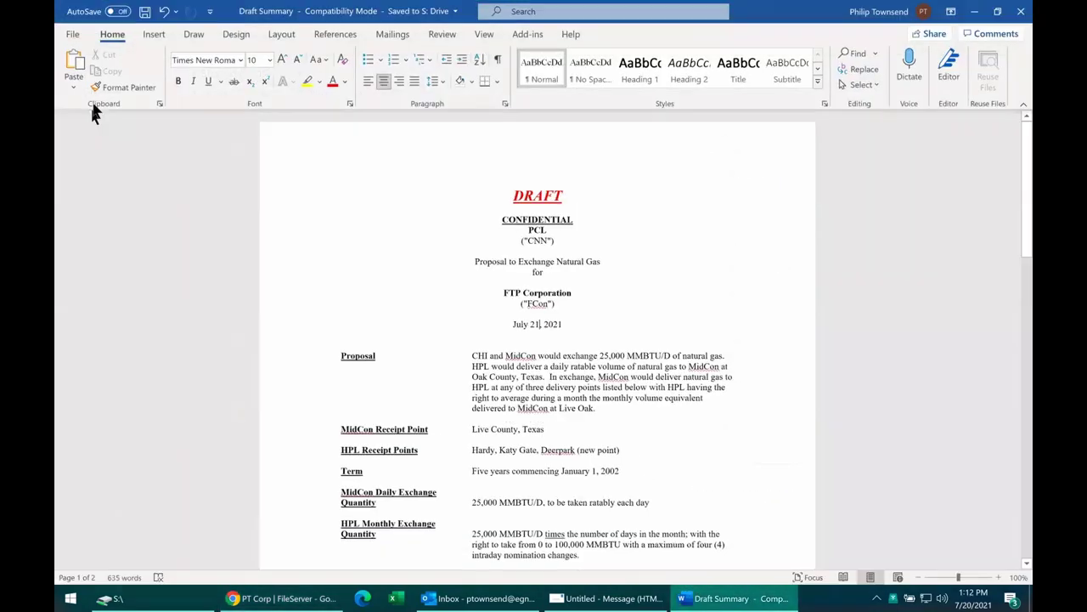
left_click(68, 35)
left_click(92, 125)
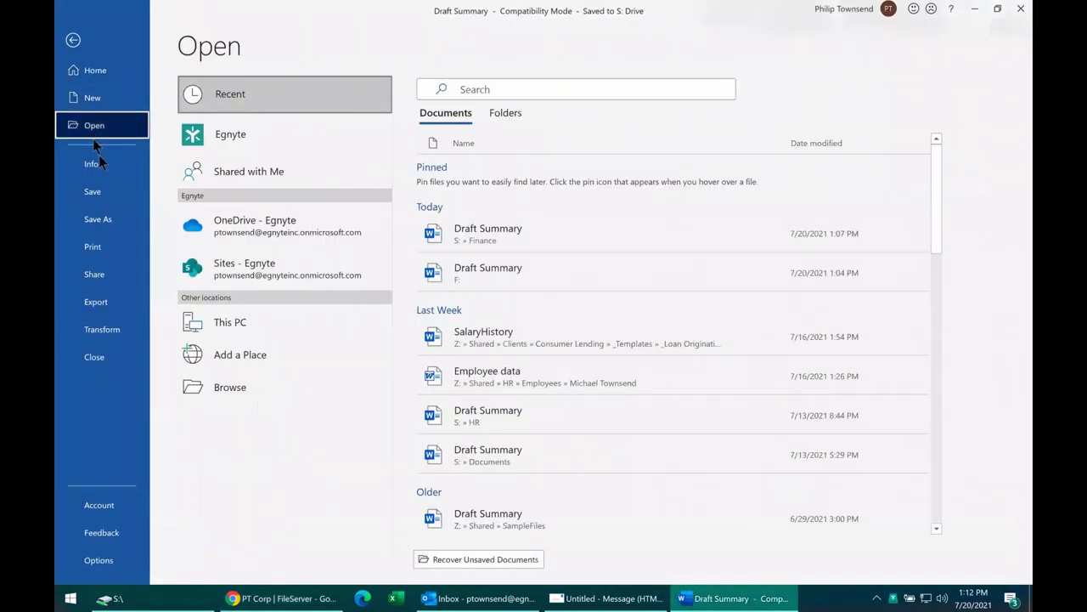
left_click(234, 141)
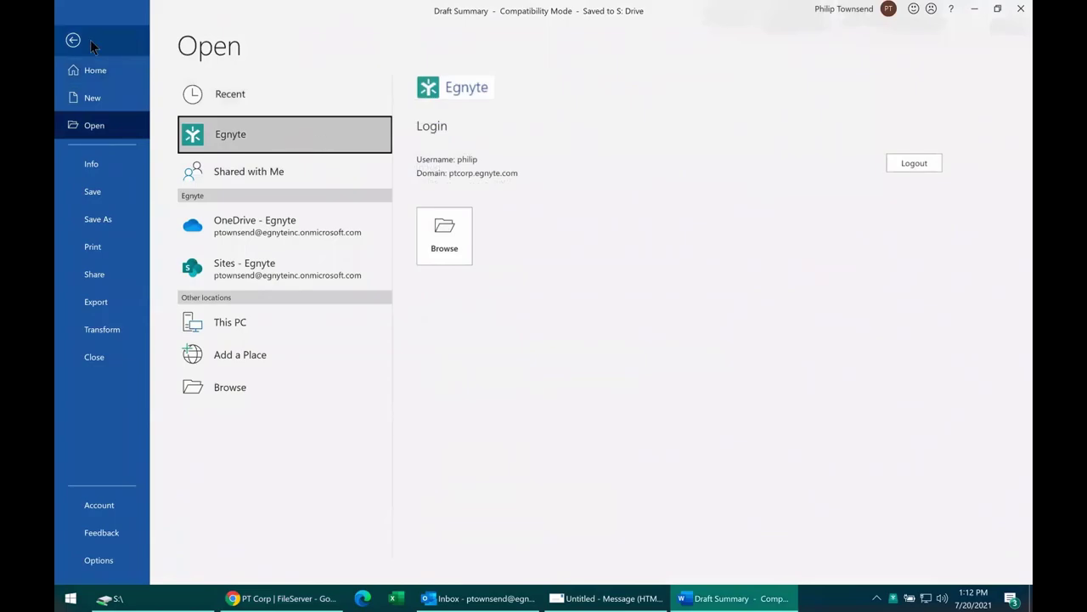
left_click(73, 40)
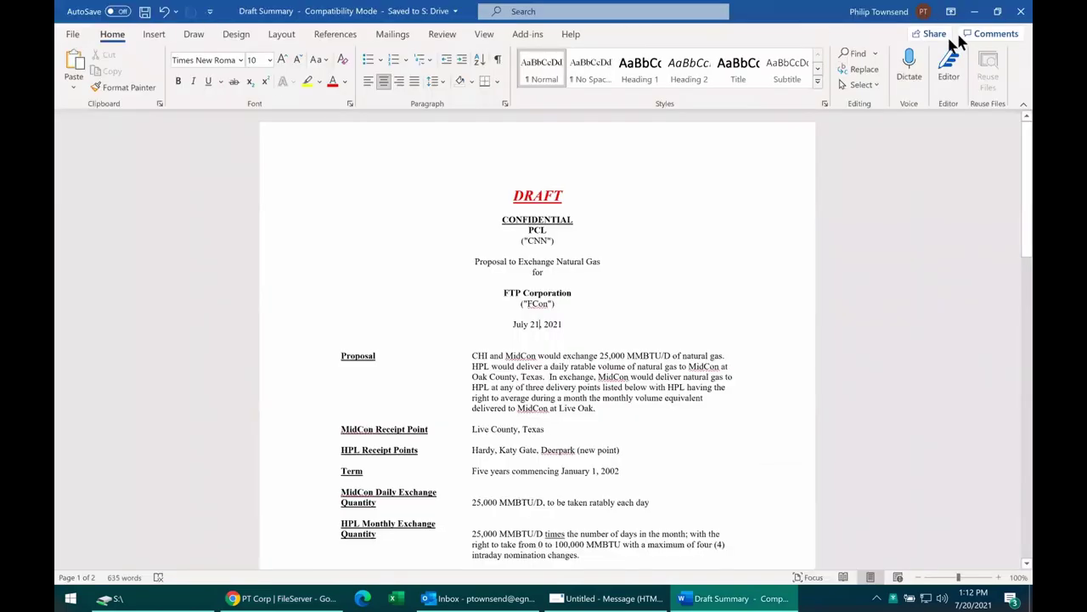
left_click(975, 11)
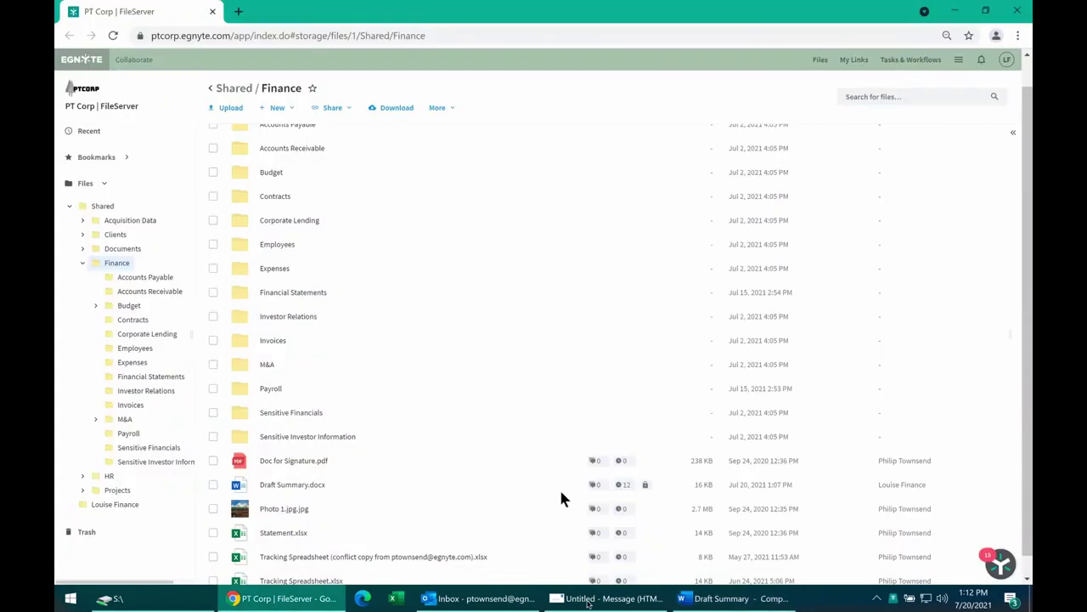
left_click(600, 598)
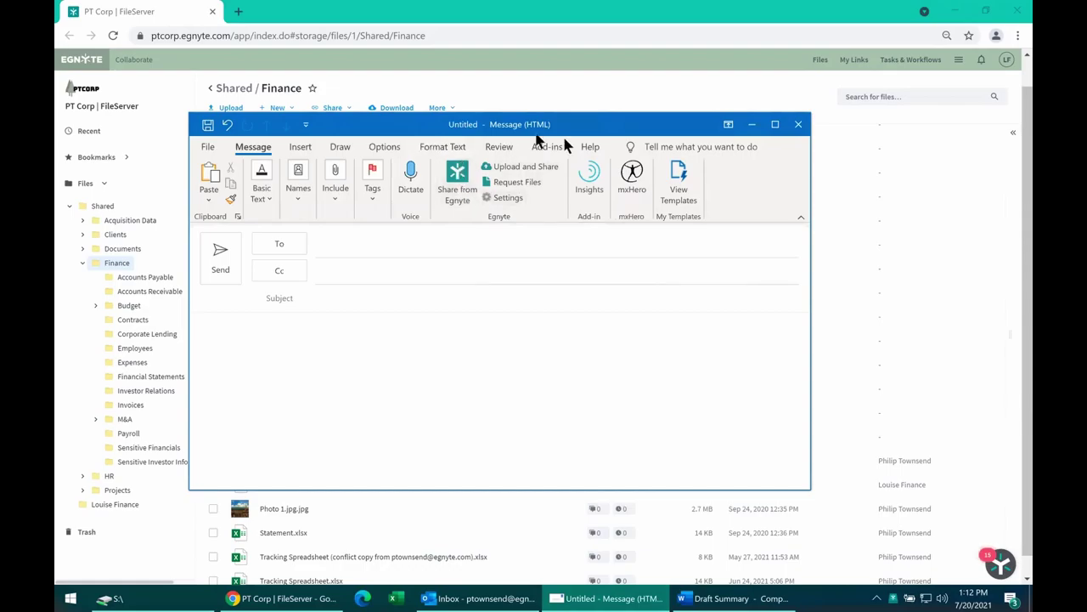
left_click(751, 124)
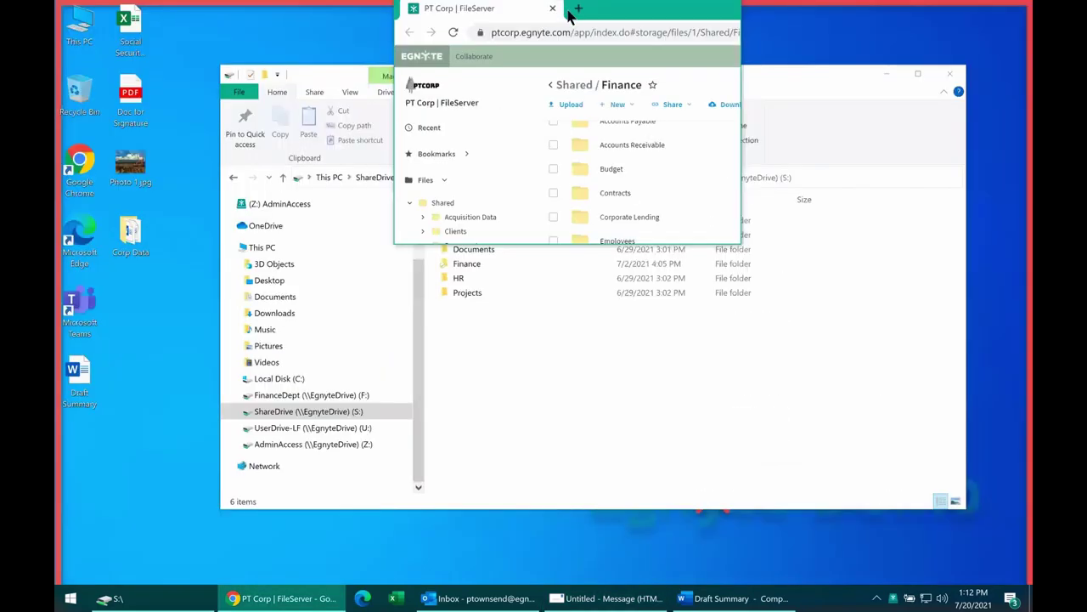
double_click(568, 10)
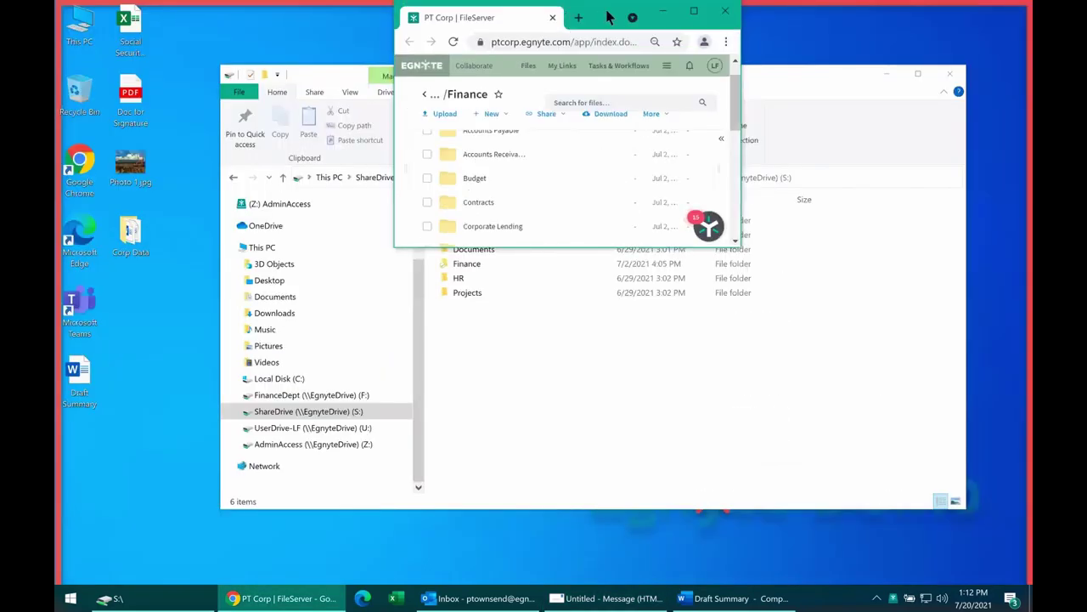
double_click(608, 17)
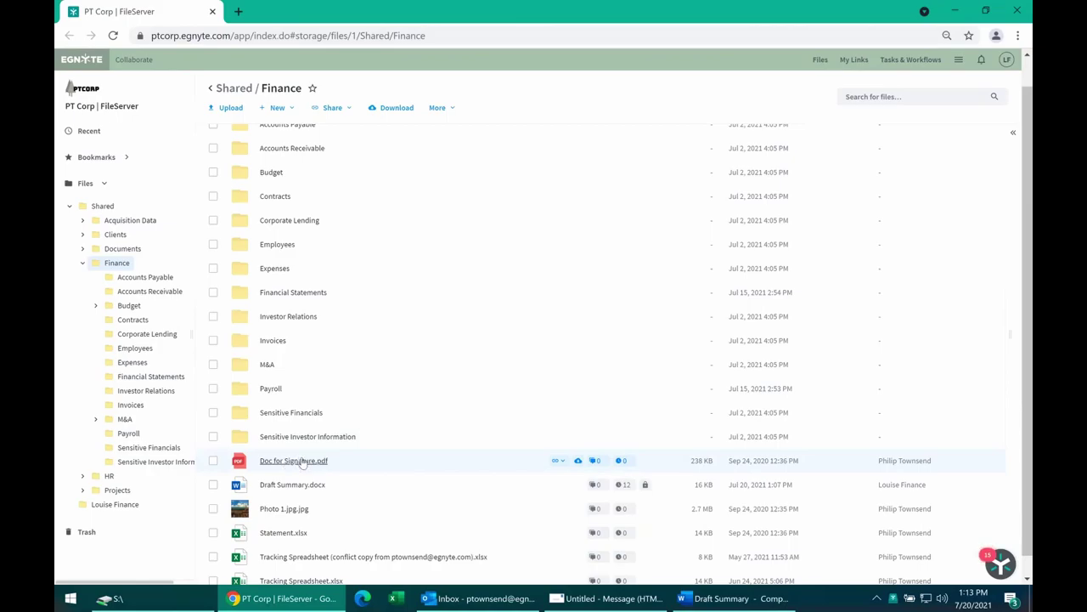
left_click(958, 61)
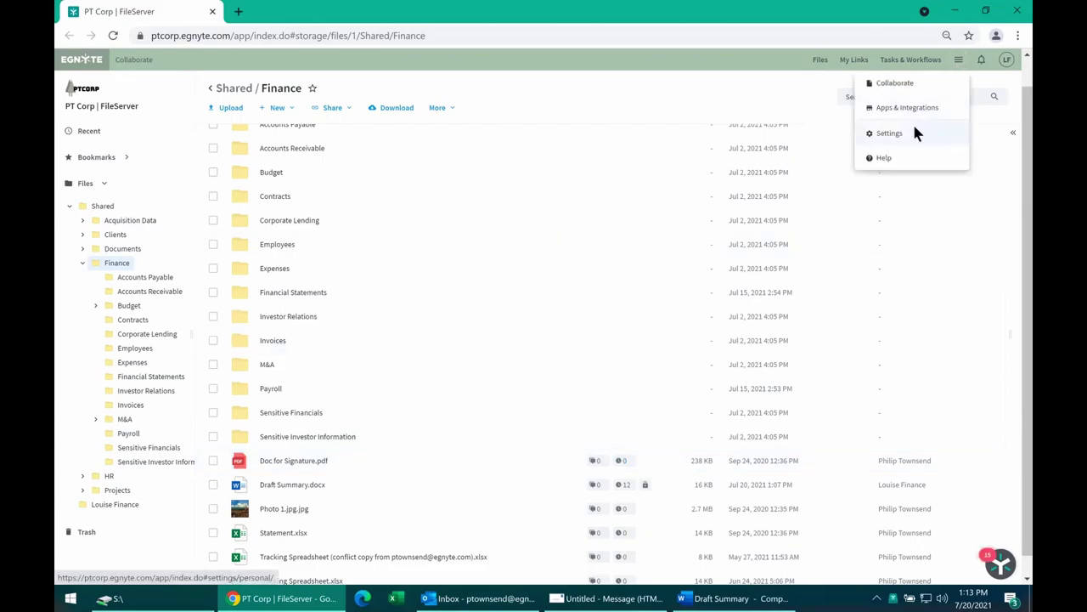
left_click(915, 130)
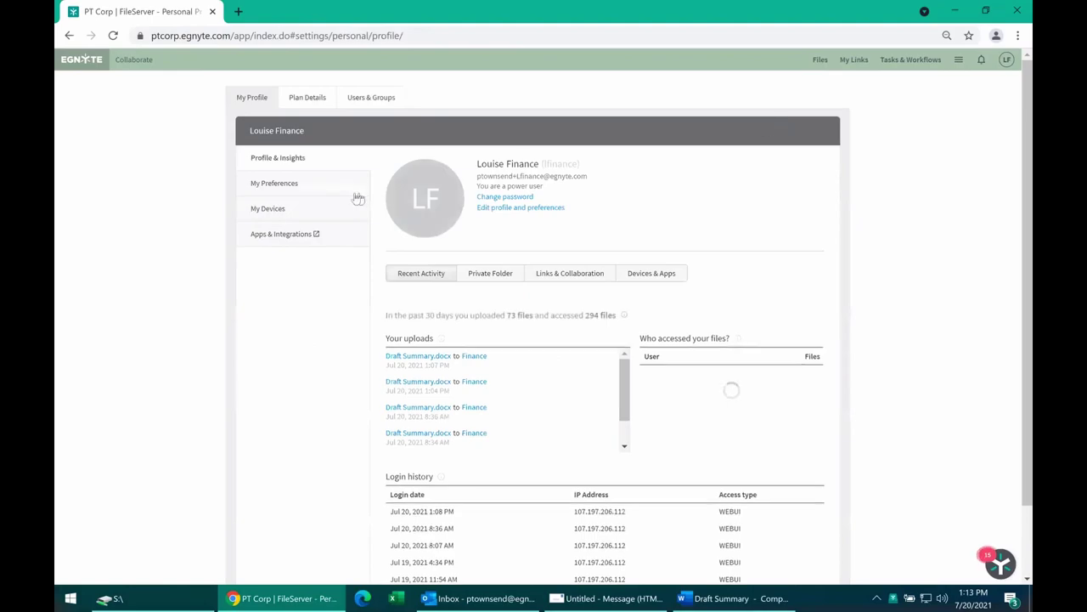
left_click(959, 61)
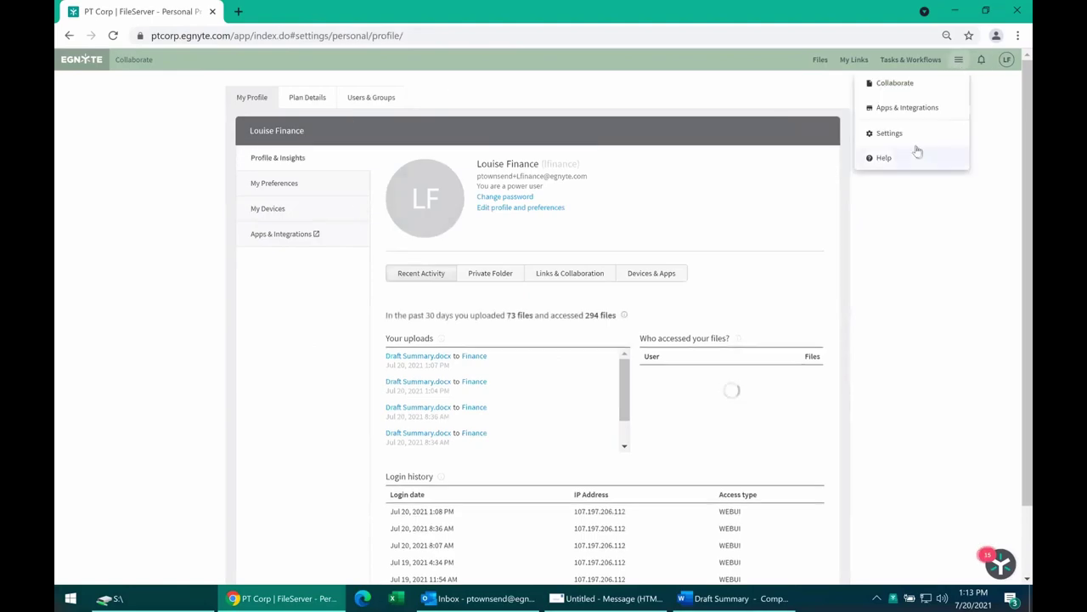
left_click(901, 109)
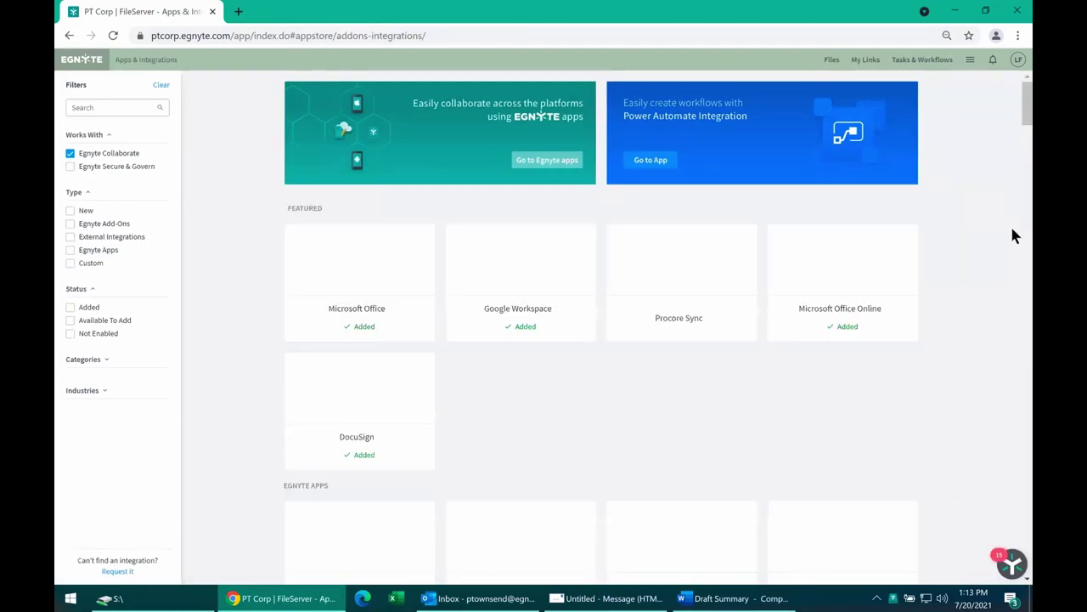
left_click(69, 153)
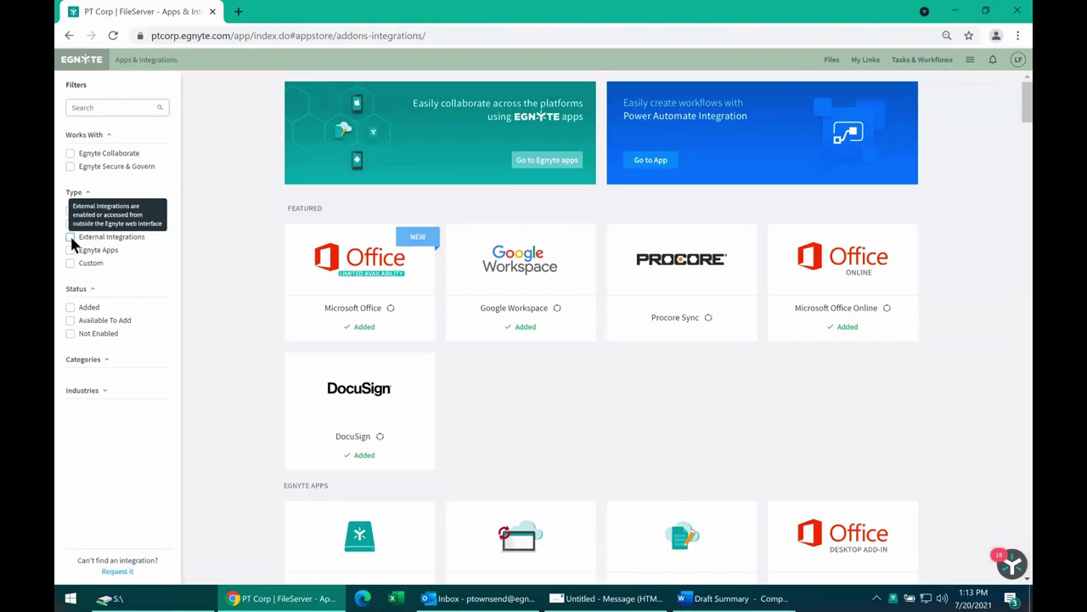
left_click(71, 237)
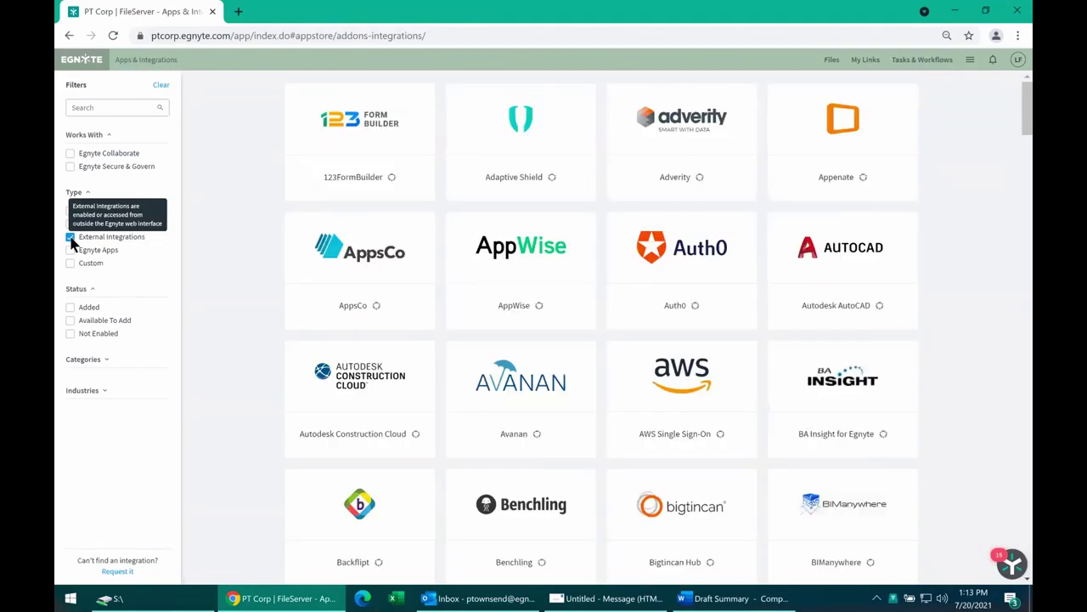
mouse_move(916, 249)
left_click(83, 390)
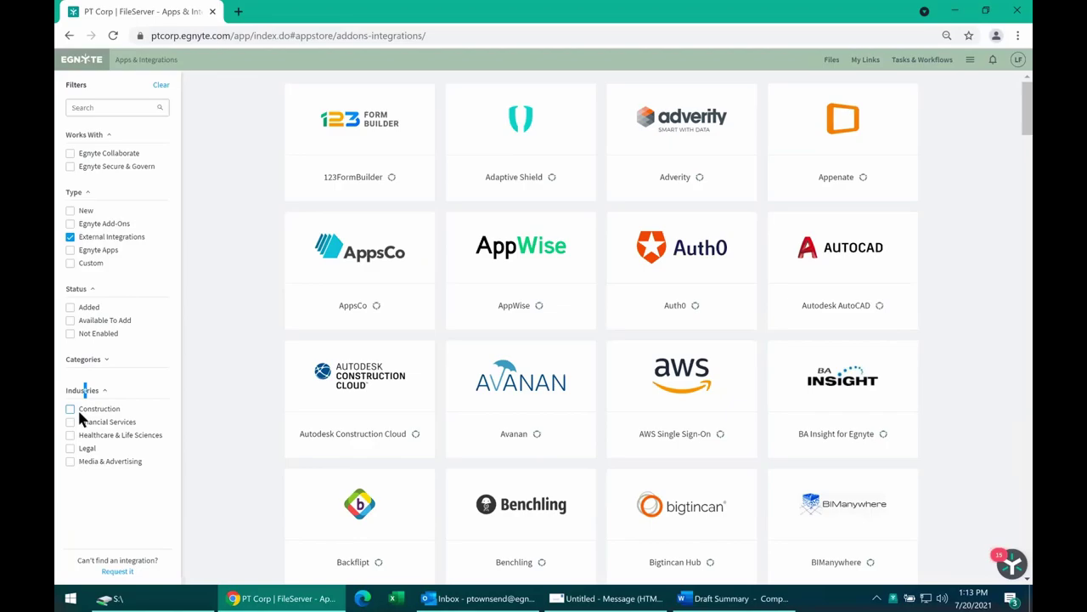
left_click(70, 408)
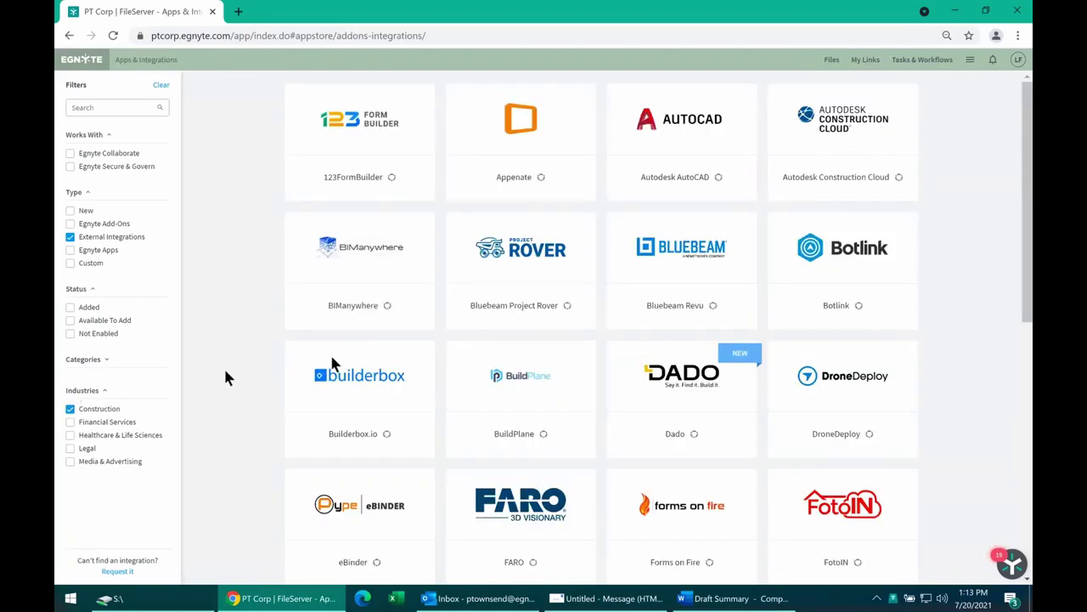
mouse_move(695, 228)
left_click(832, 59)
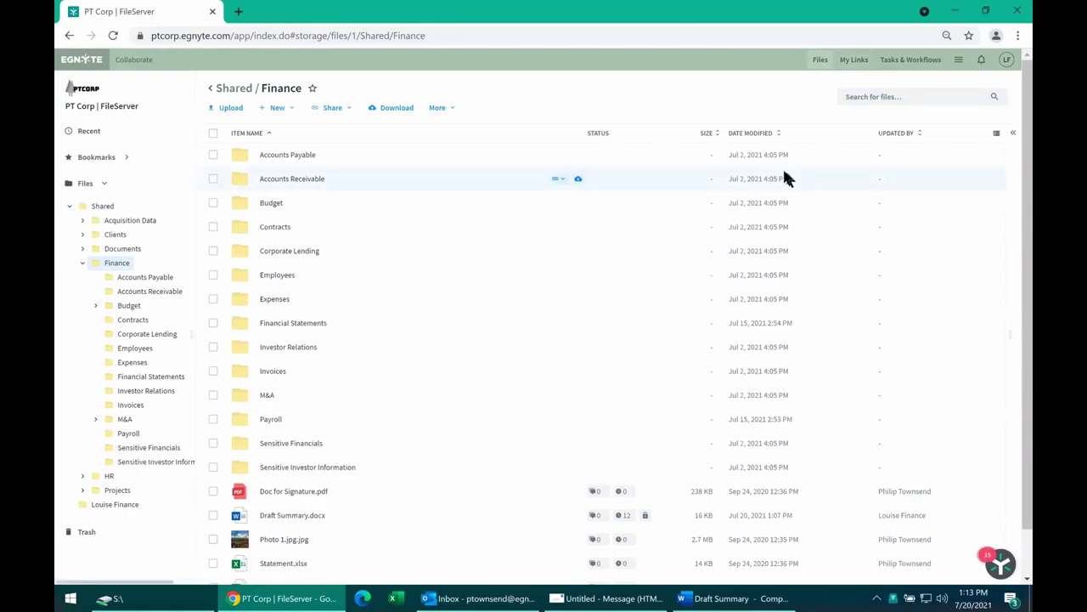
left_click(876, 598)
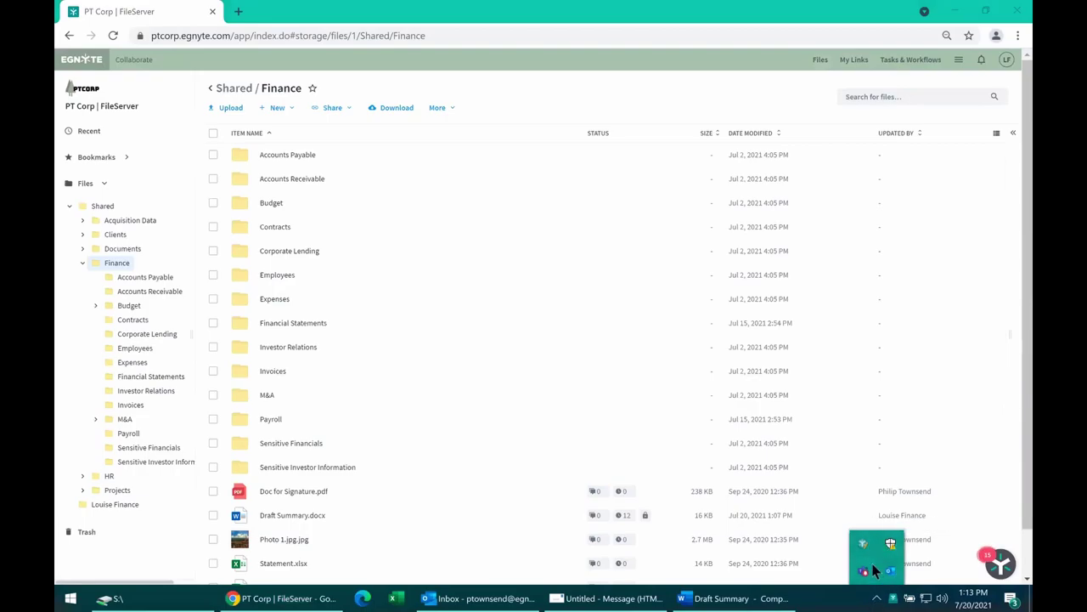
left_click(877, 598)
mouse_move(896, 602)
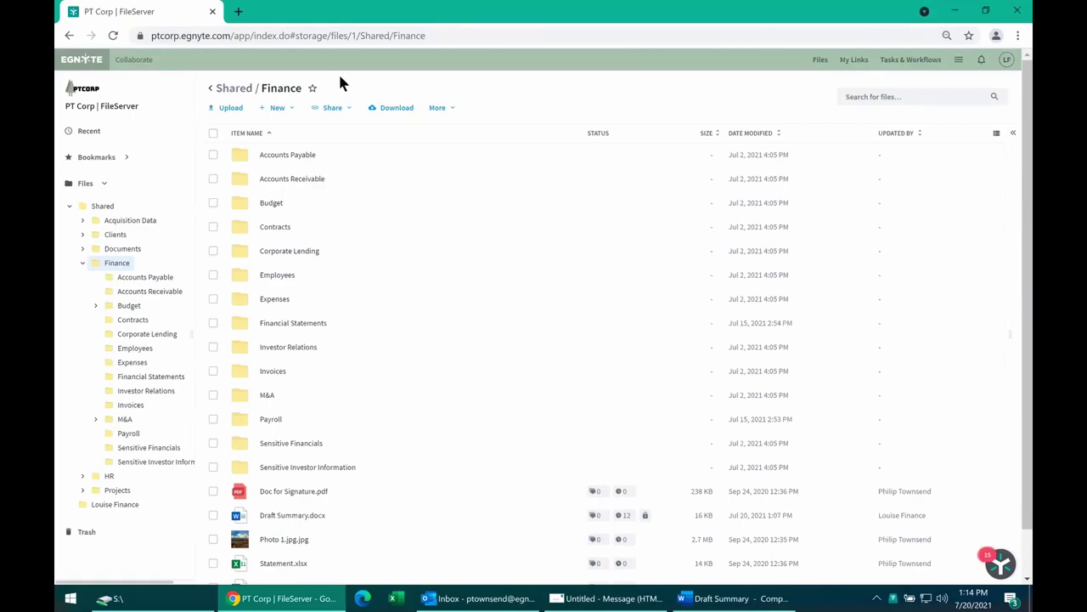
Check the Finance folder's Share options on ShareDrive (S:), then return to the Untitled Message draft.
left_click(108, 598)
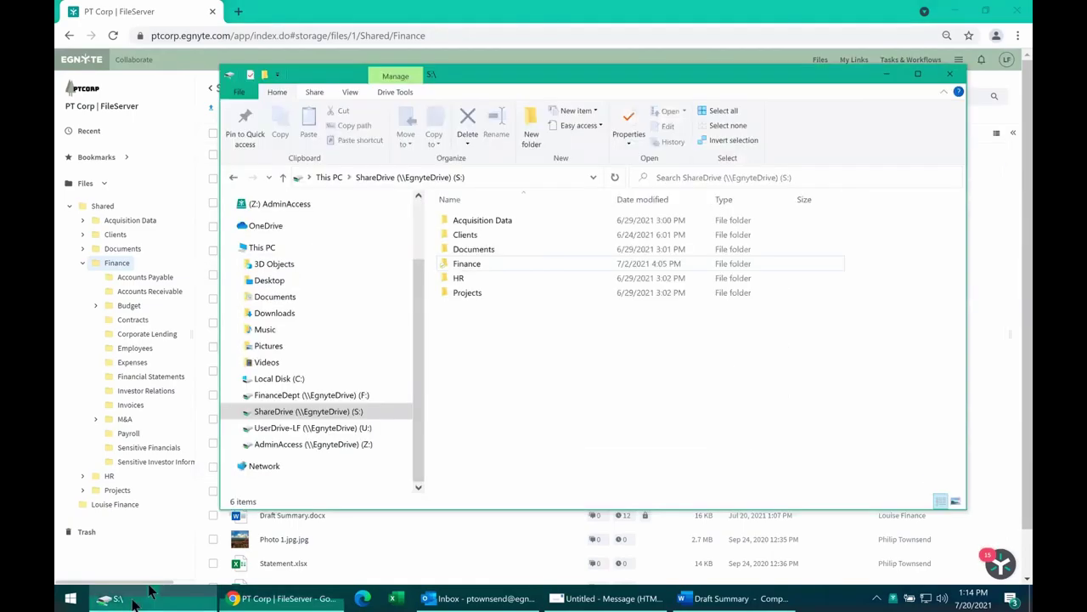
left_click(471, 268)
right_click(469, 263)
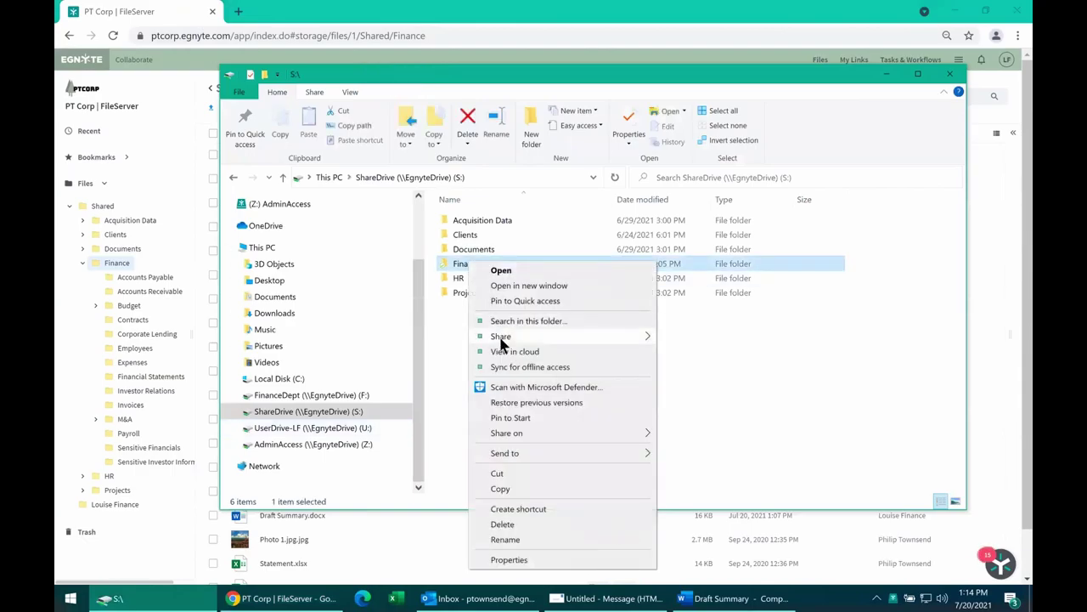
mouse_move(505, 341)
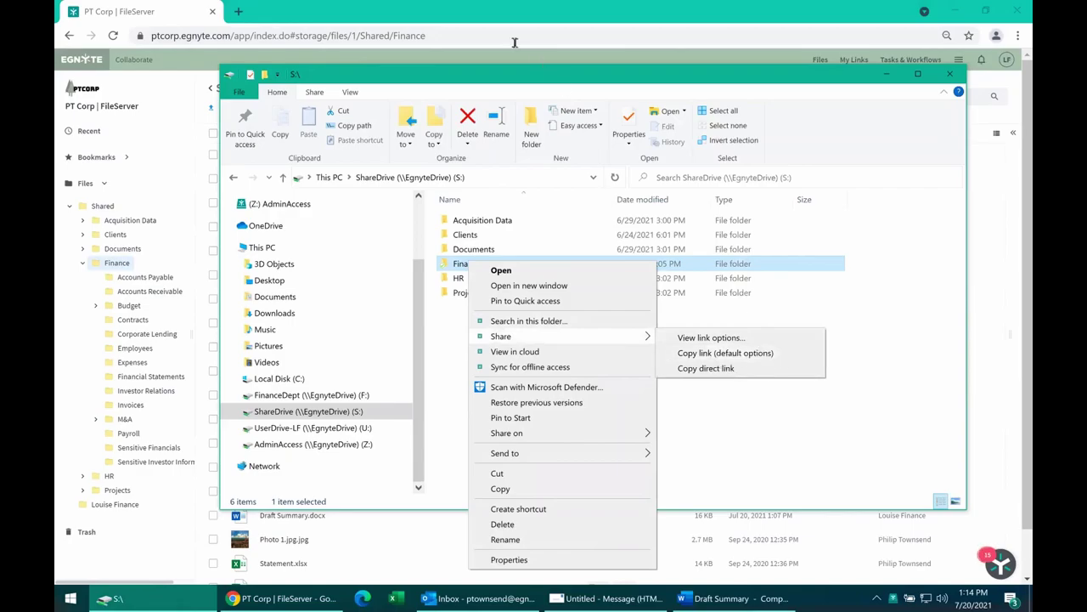
left_click(470, 92)
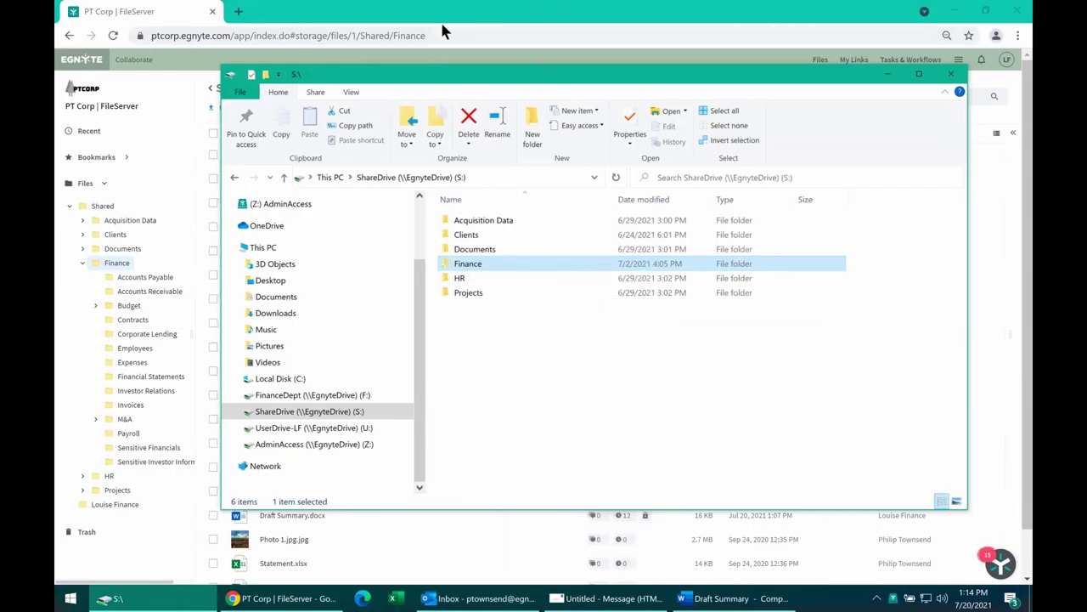
left_click(624, 605)
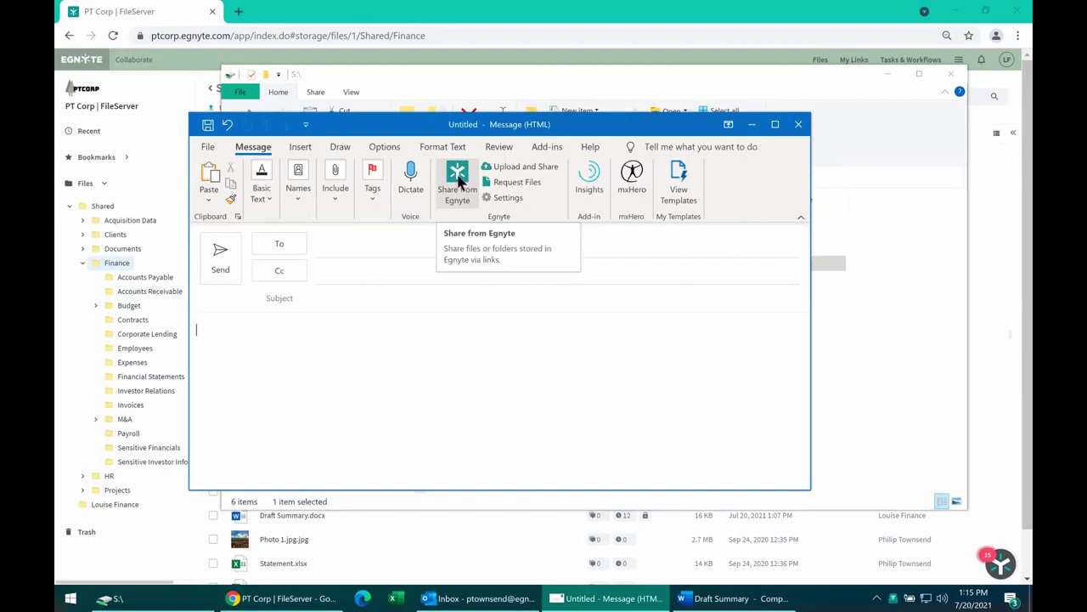
Start Share from Egnyte in the Message ribbon's Egnyte group.
left_click(459, 178)
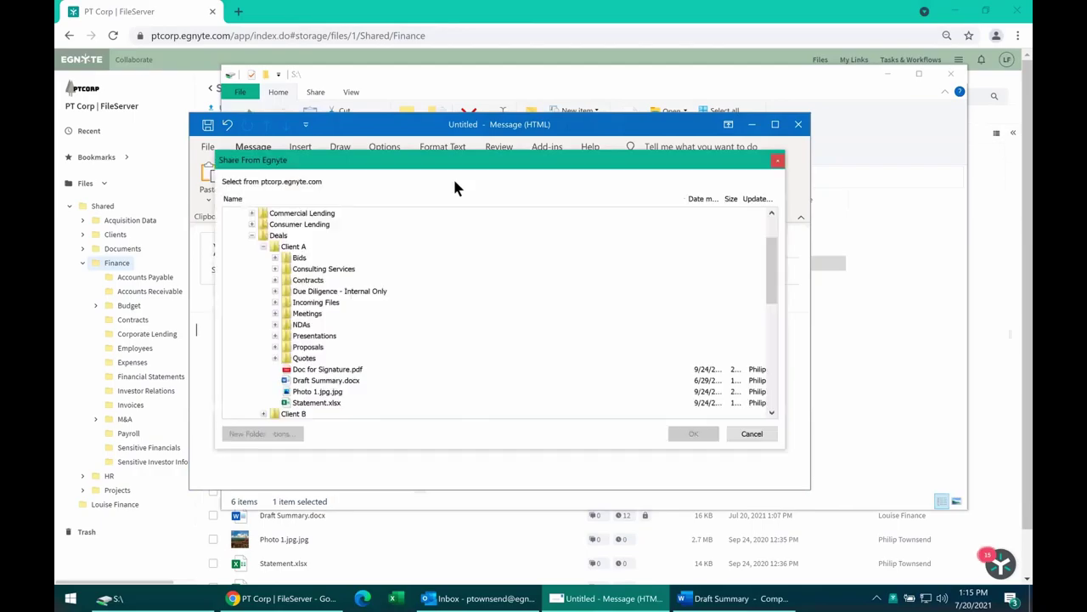
Share Client A's Draft Summary.docx as a link in the email and copy its password.
left_click_drag(485, 197, 527, 243)
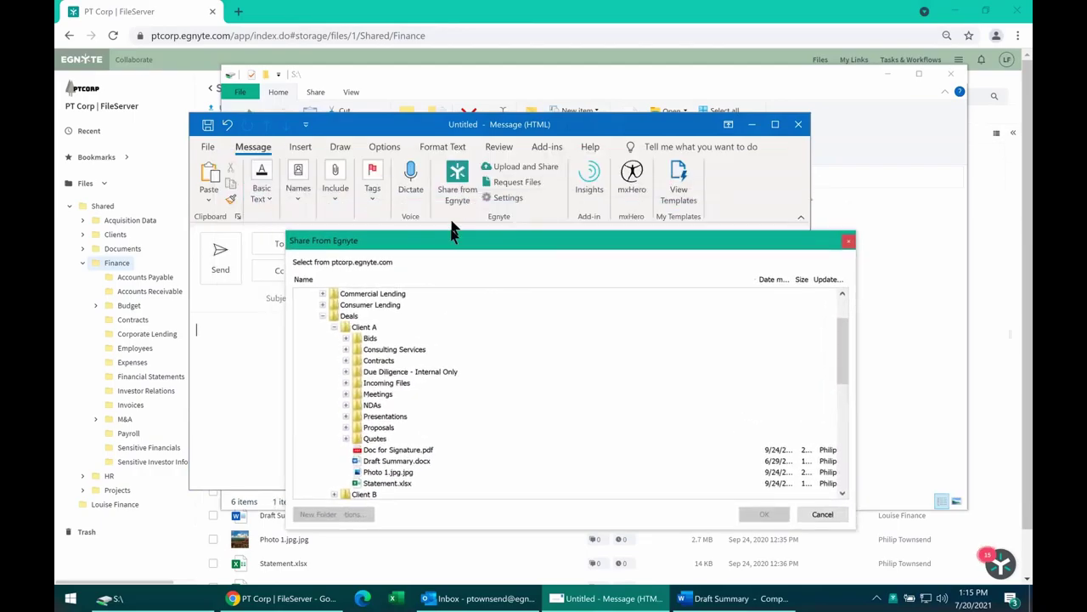
left_click(403, 461)
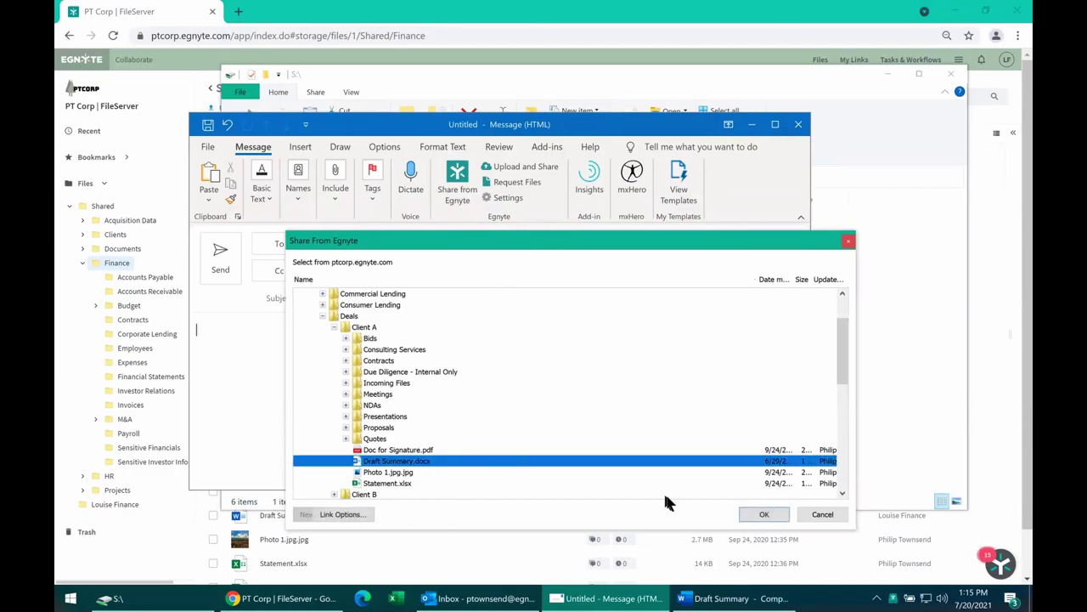
left_click(762, 514)
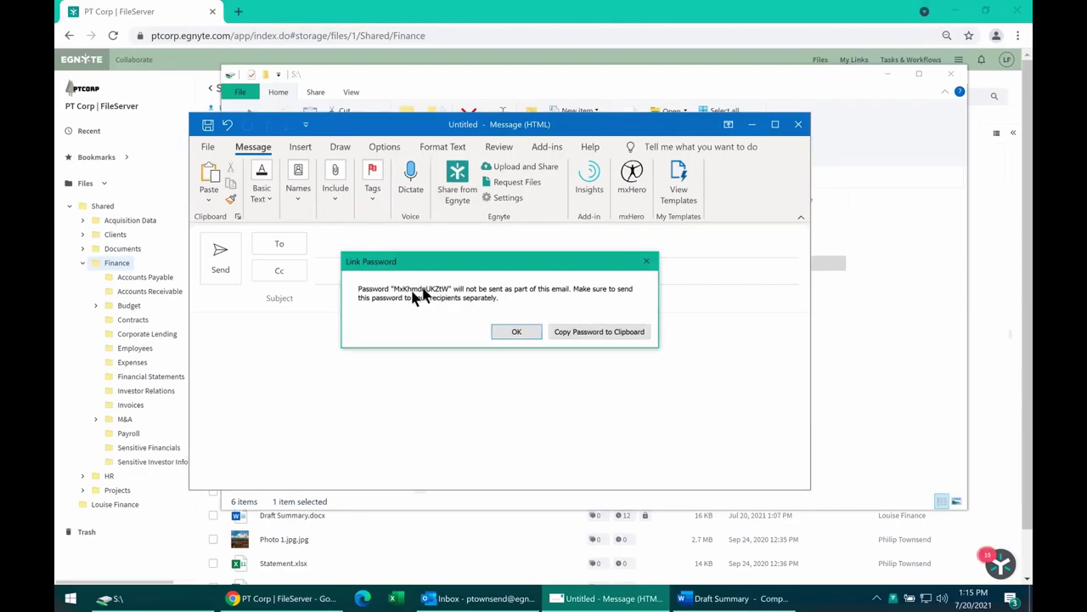
left_click(600, 337)
left_click(528, 330)
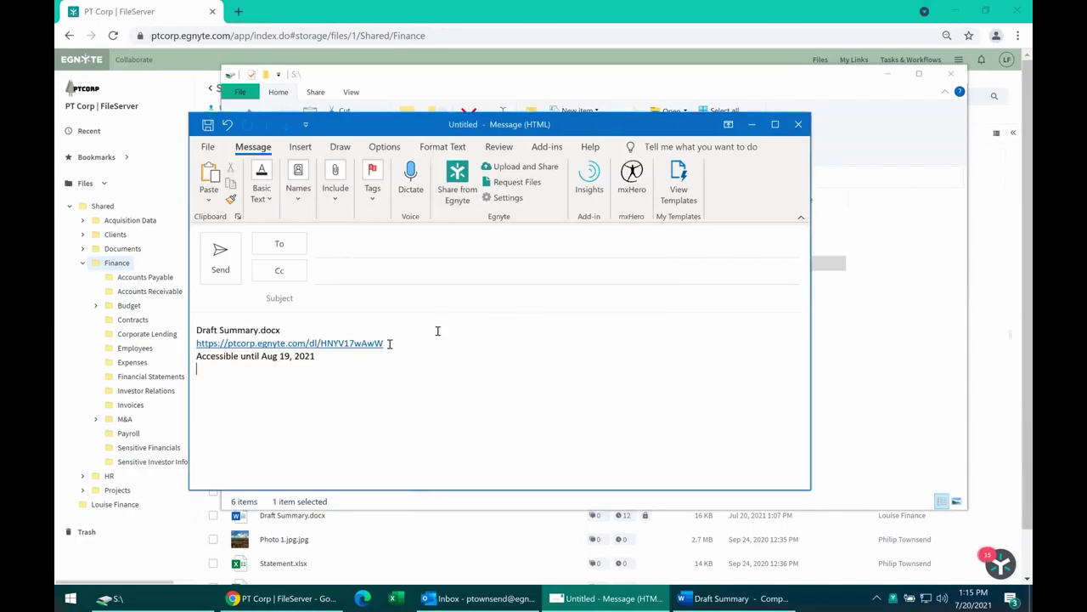
left_click_drag(321, 357, 204, 330)
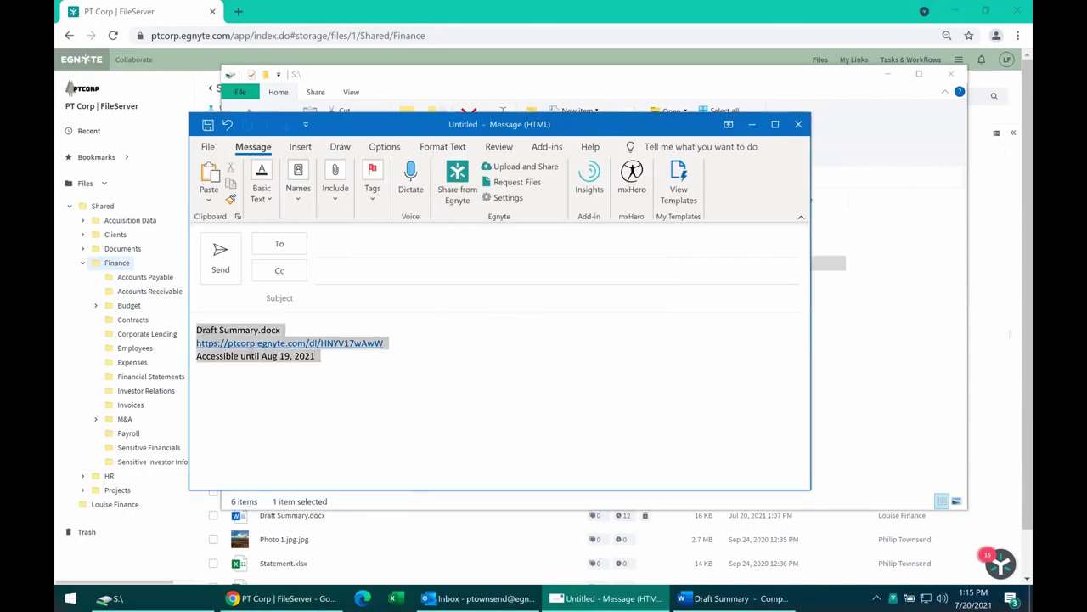
left_click(206, 335)
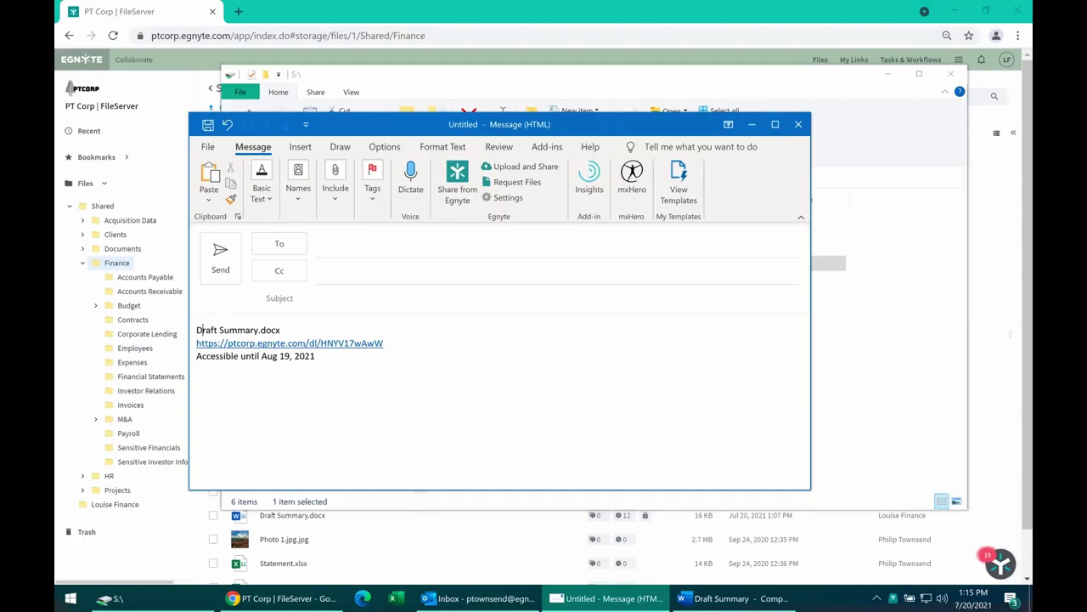
left_click(418, 340)
key("shift+Home")
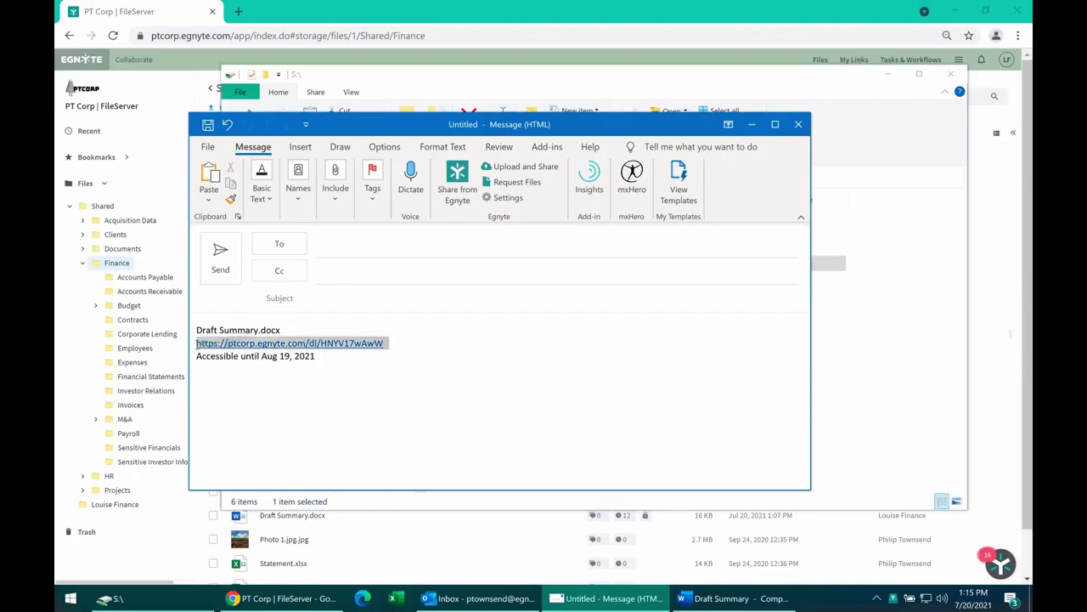
left_click(398, 346)
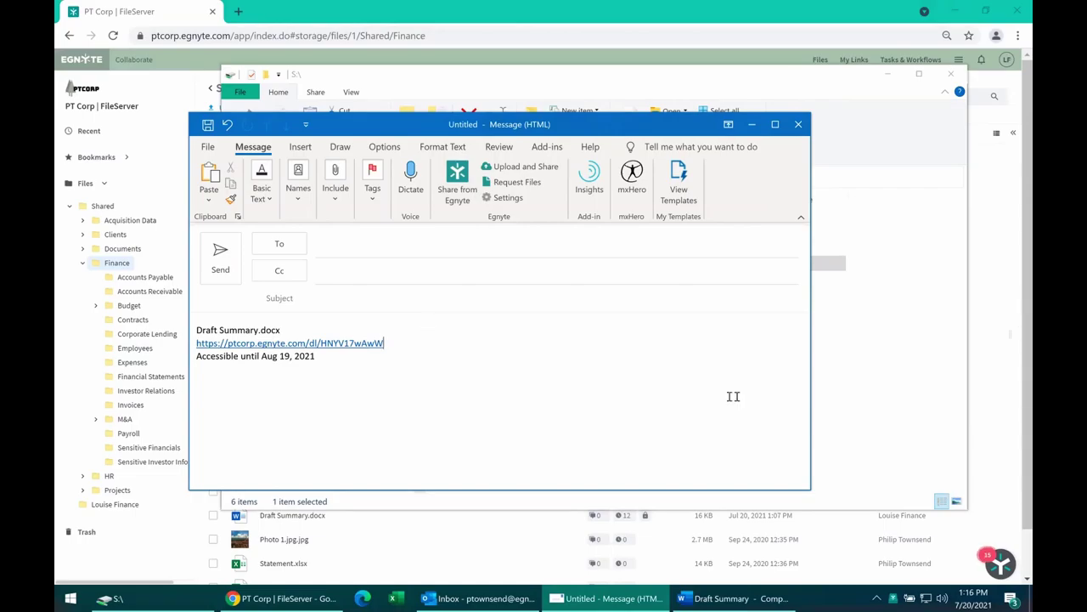
key("Down")
key("Down")
left_click_drag(286, 379, 193, 329)
left_click(204, 374)
left_click_drag(411, 127, 415, 121)
key("Return")
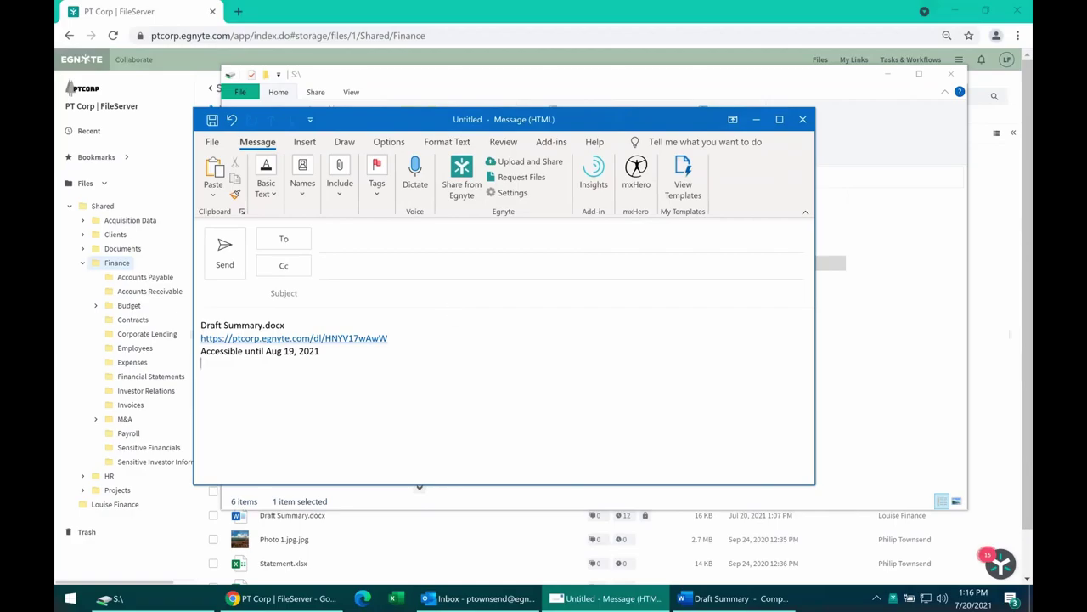
left_click_drag(384, 365, 200, 325)
left_click(404, 360)
In Chrome, preview the Finance folder's share link access options, then discard the link.
left_click(493, 13)
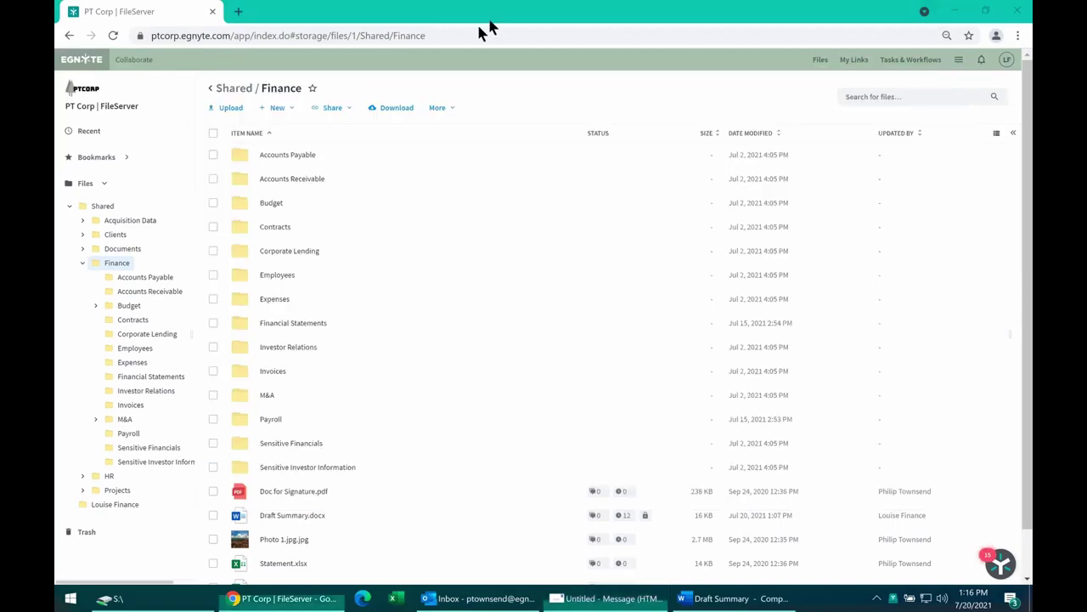
left_click(338, 110)
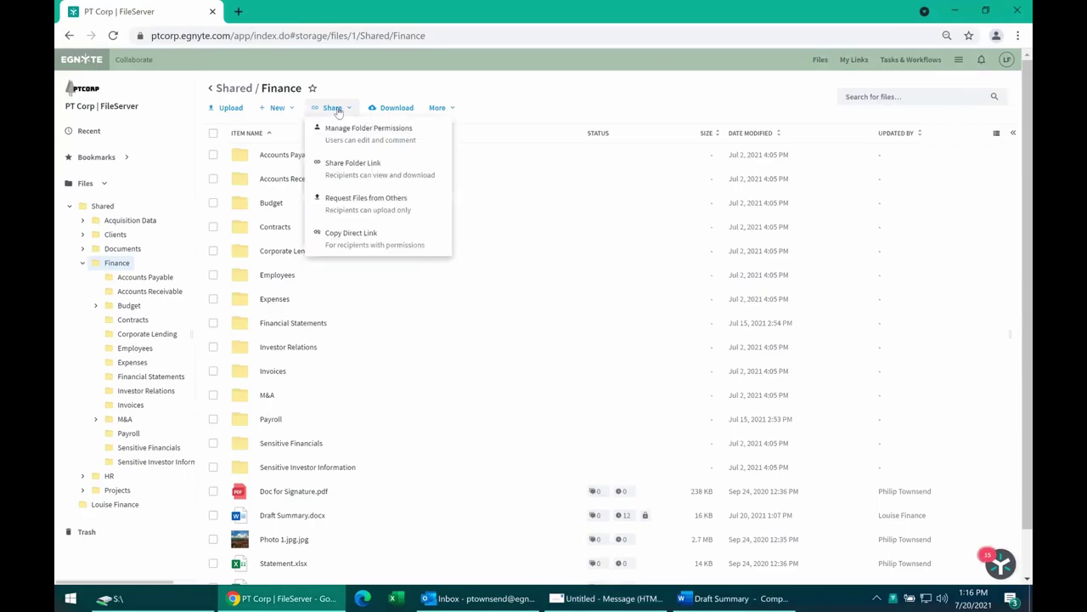
left_click(345, 175)
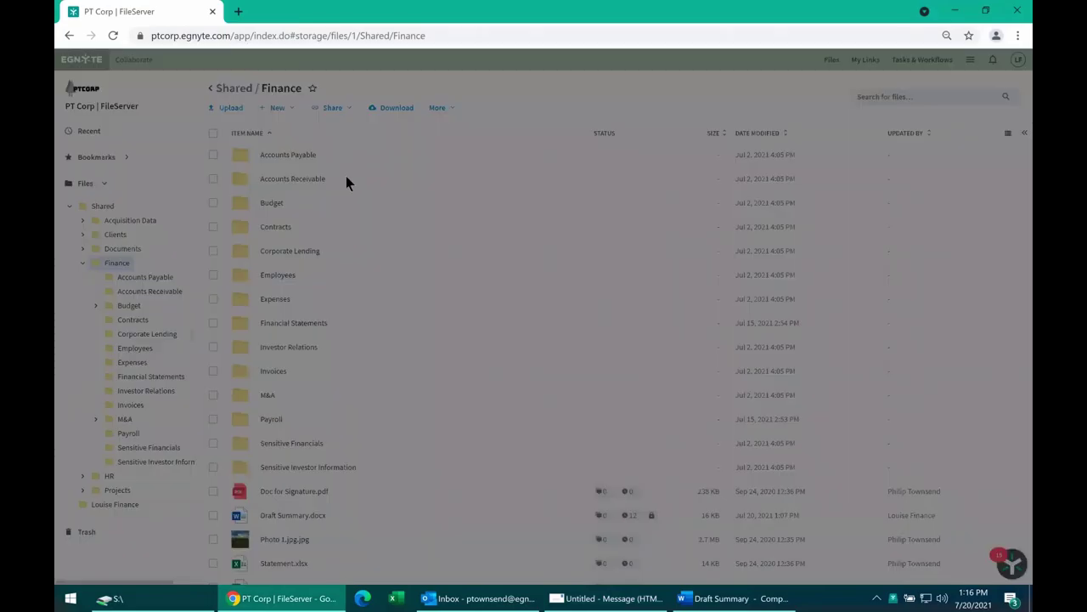
left_click(429, 162)
left_click(435, 155)
left_click(434, 155)
left_click(687, 354)
Navigate Clients > Deals > Client A and bring up its Share menu.
left_click(116, 236)
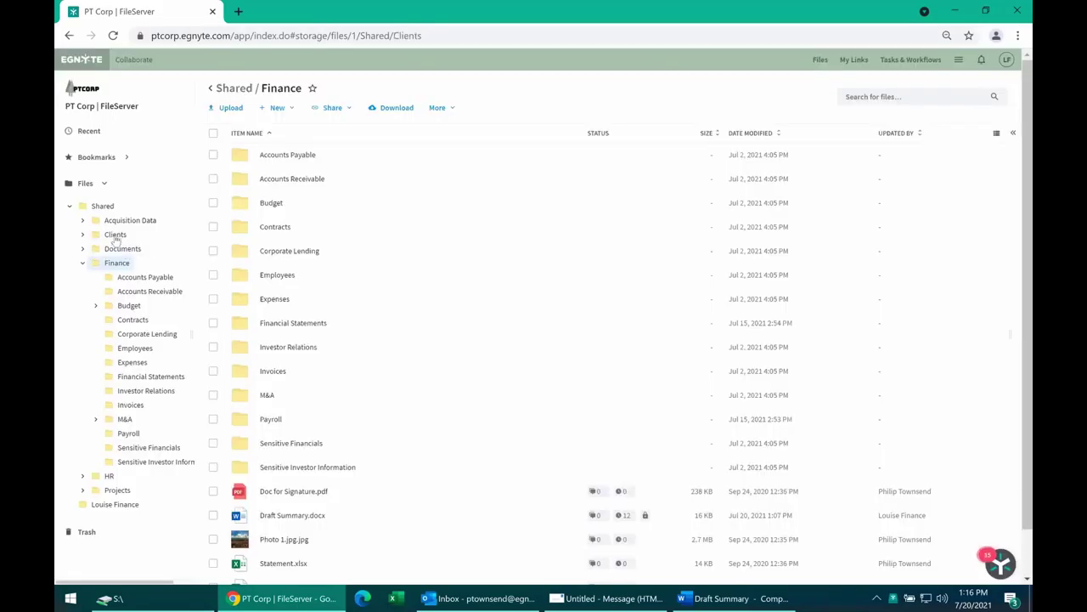
left_click(117, 249)
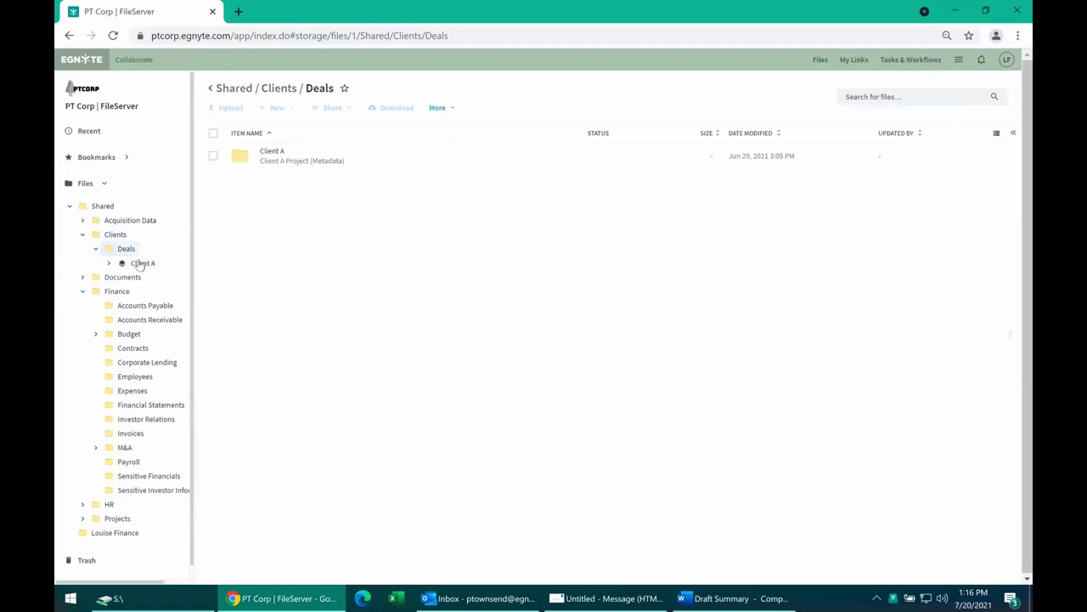
left_click(141, 263)
left_click(333, 113)
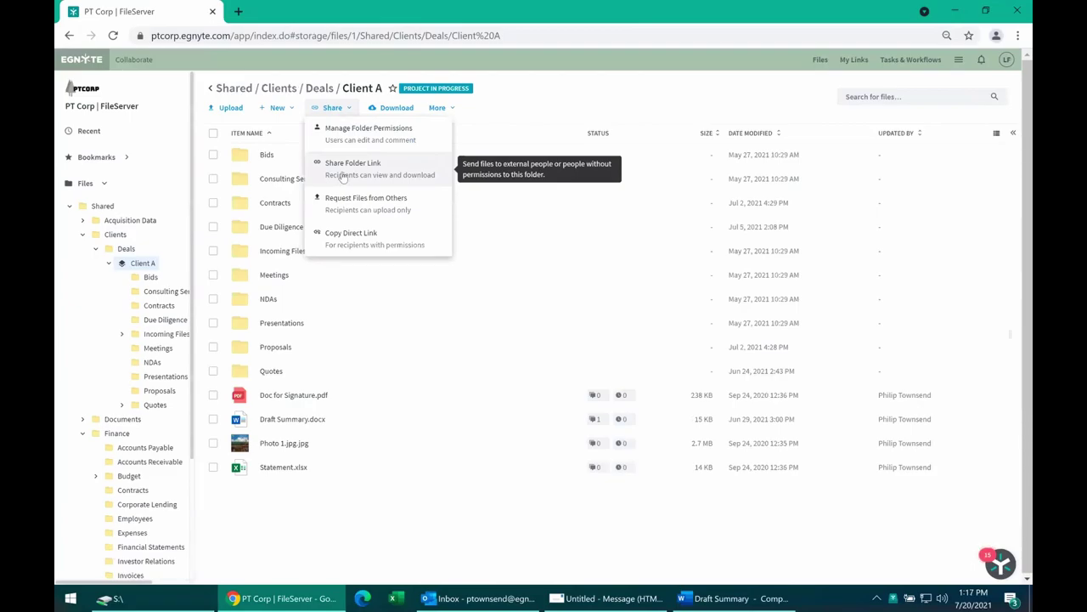
left_click(558, 92)
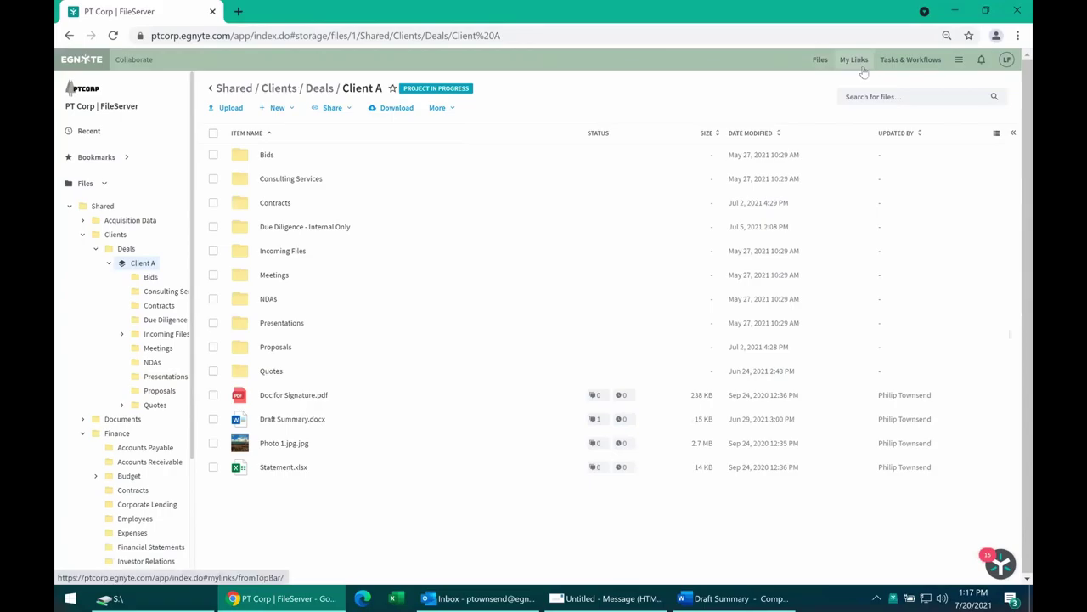
left_click(346, 109)
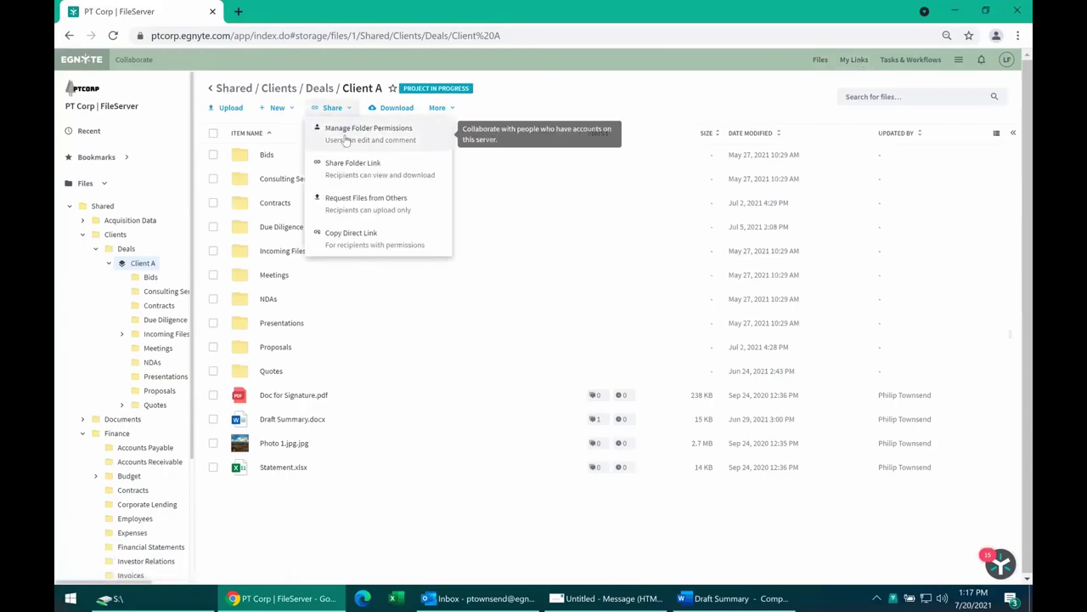
Set the Client A folder link to Anyone with a password, expiring after 1 click.
left_click(354, 178)
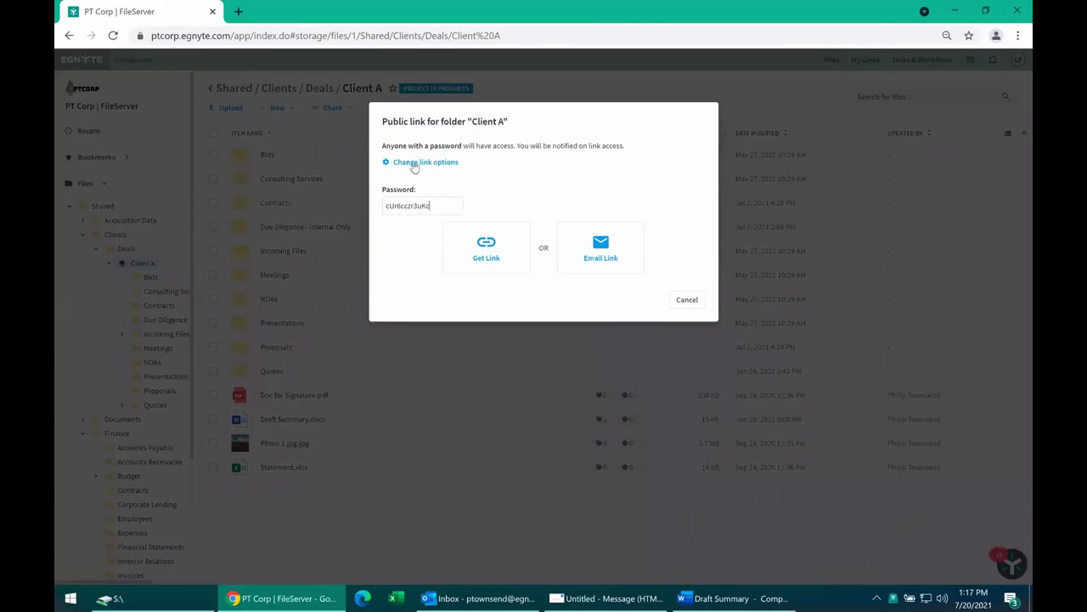
left_click(413, 164)
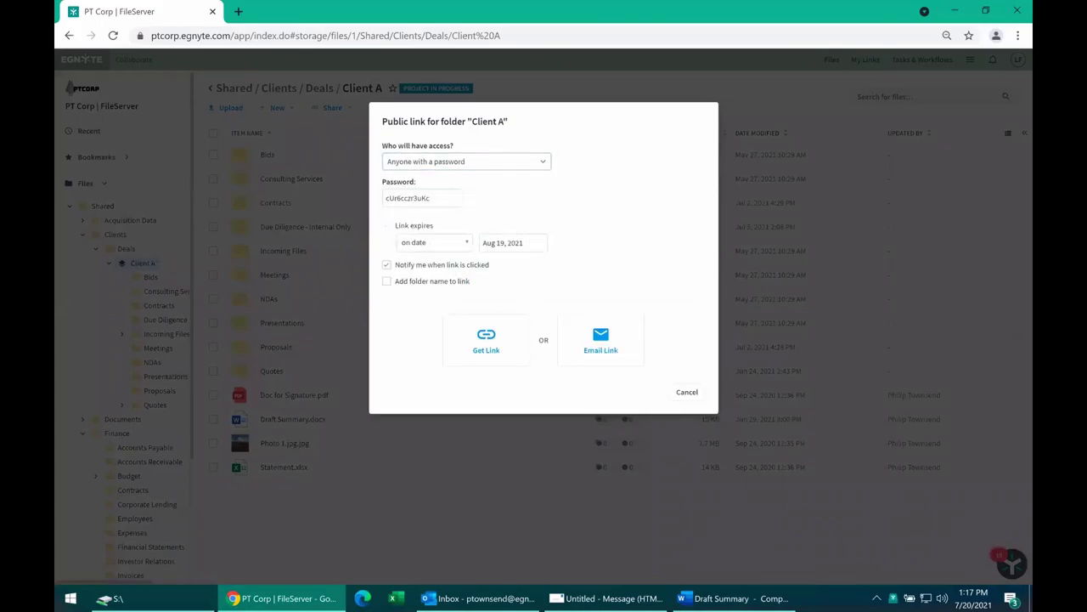
left_click(424, 153)
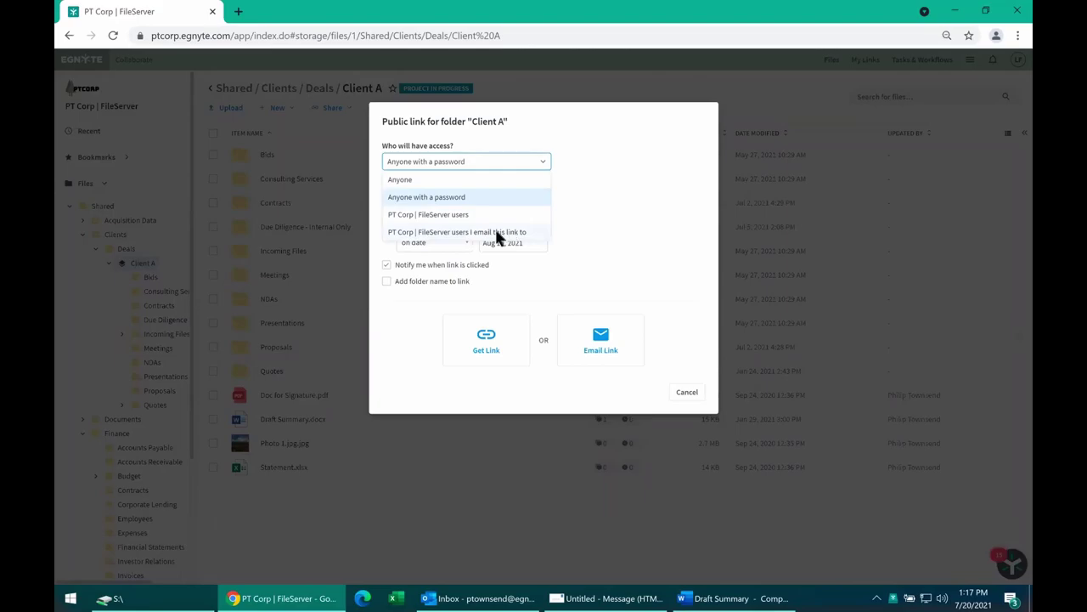
left_click(594, 167)
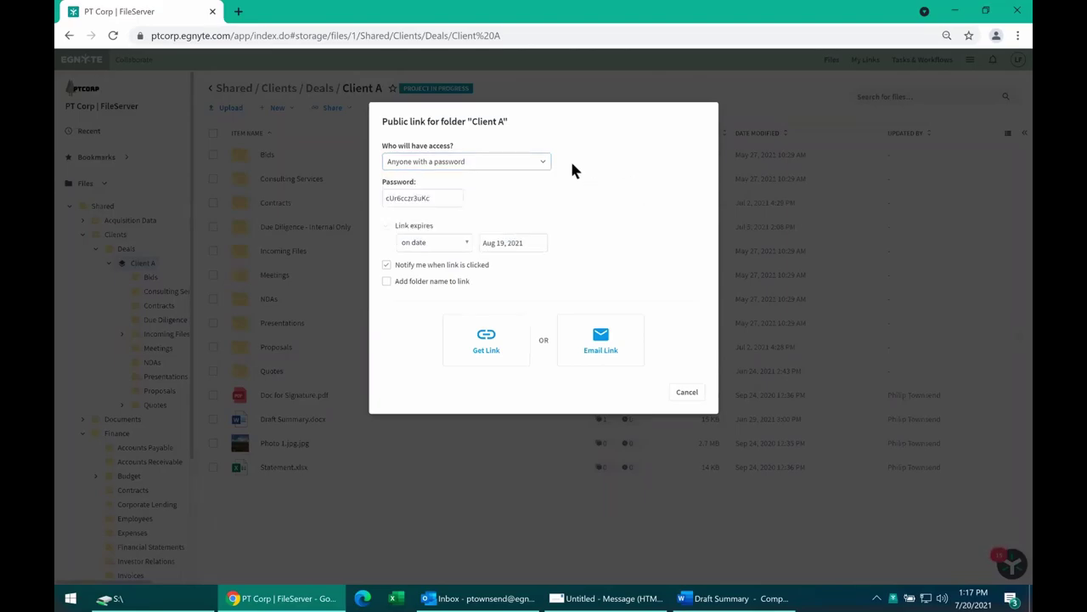
left_click_drag(389, 198, 440, 198)
left_click(442, 244)
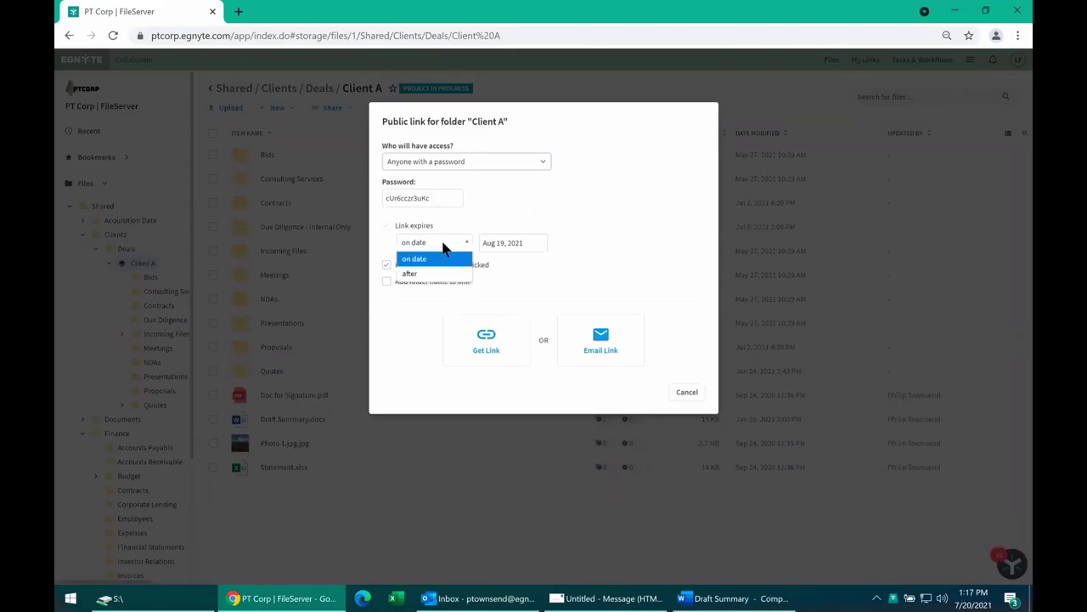
left_click(410, 274)
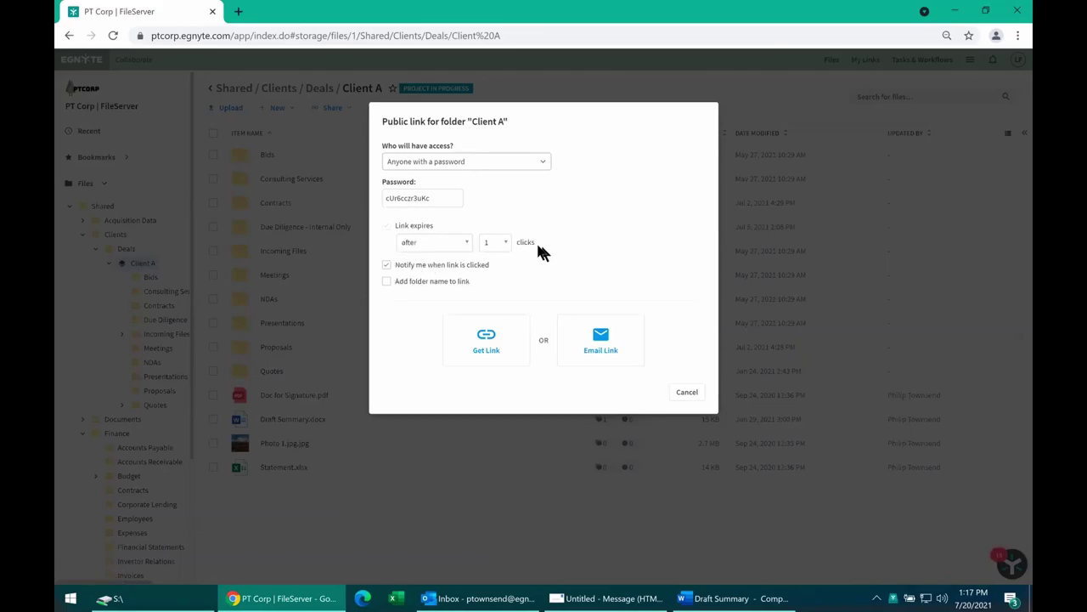
Generate the Client A link, select its password, and close the dialog.
left_click(493, 338)
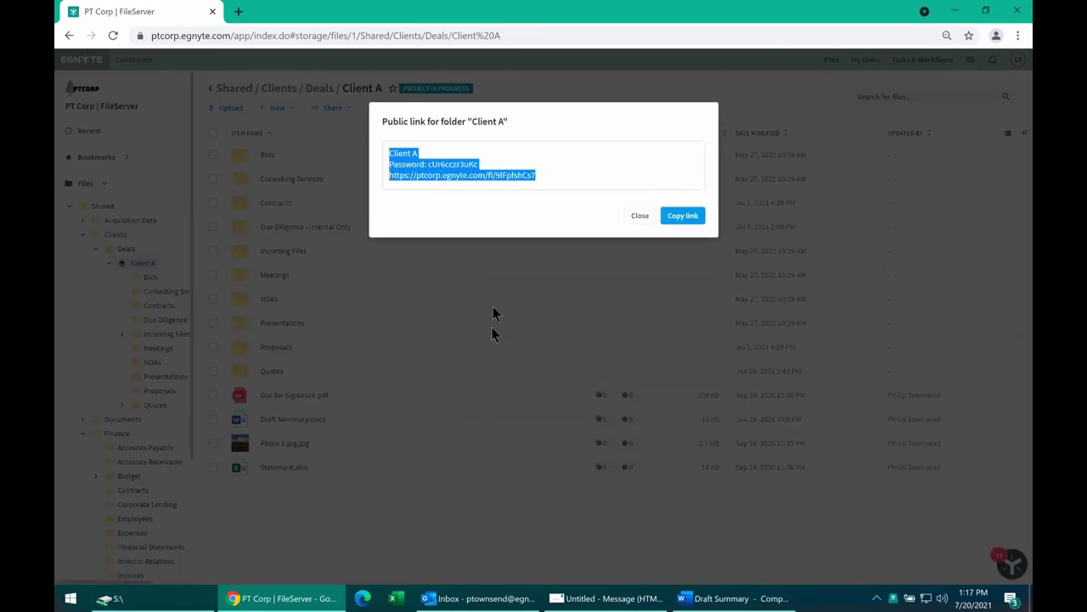
left_click(406, 164)
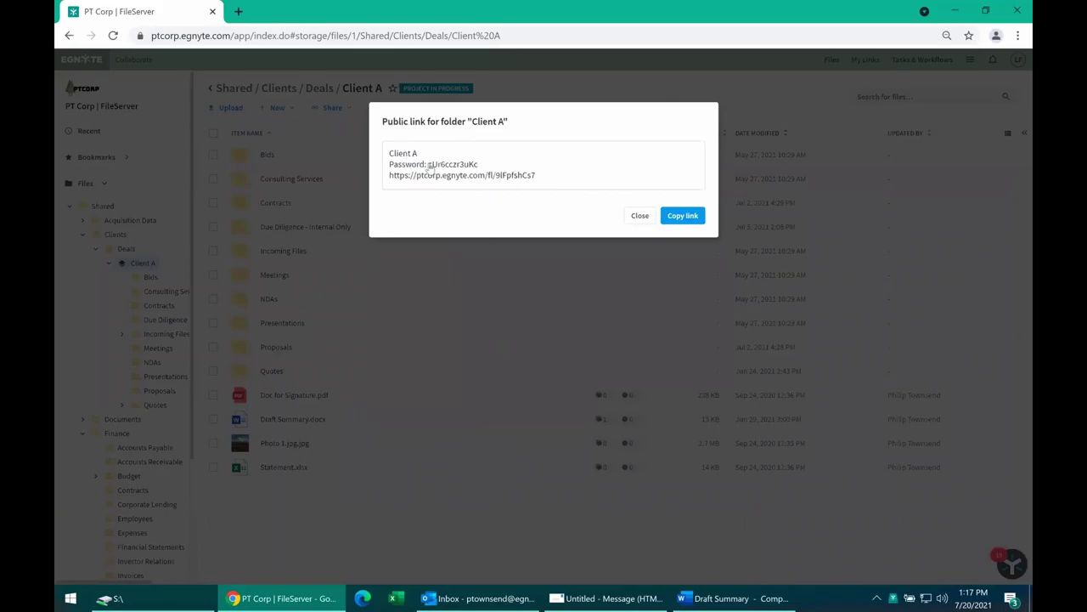
left_click_drag(428, 165, 484, 164)
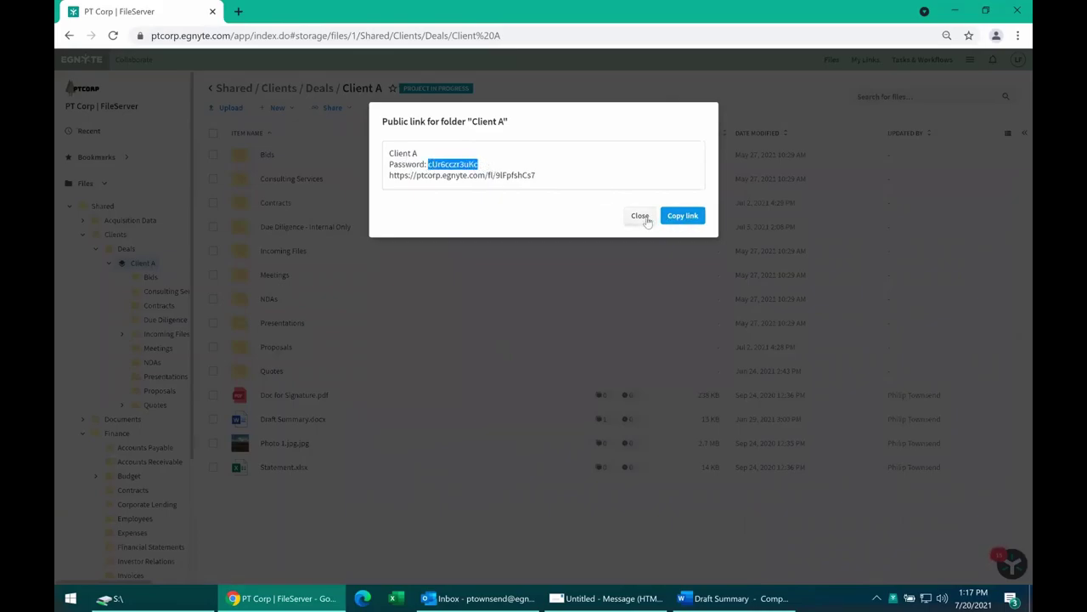
left_click(643, 218)
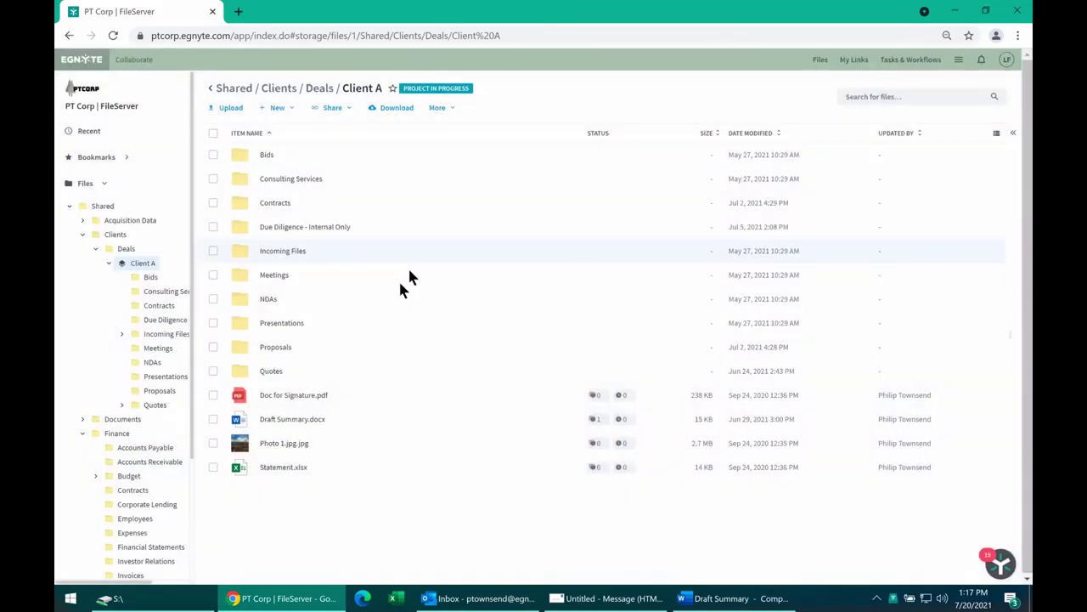
Open Draft Summary.docx details and view its comment and workflows.
left_click(213, 418)
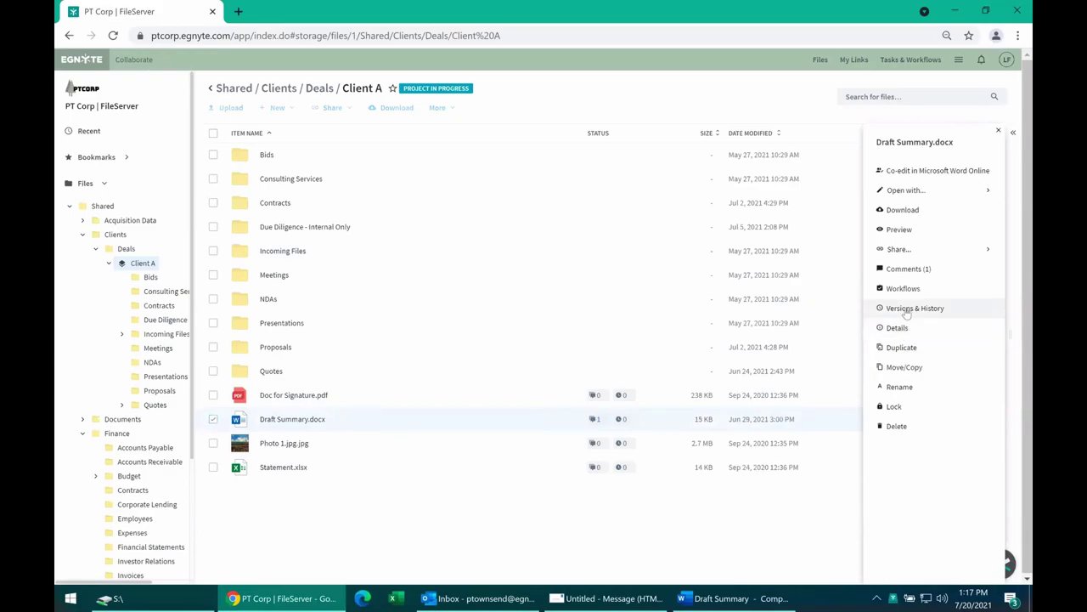
left_click(899, 330)
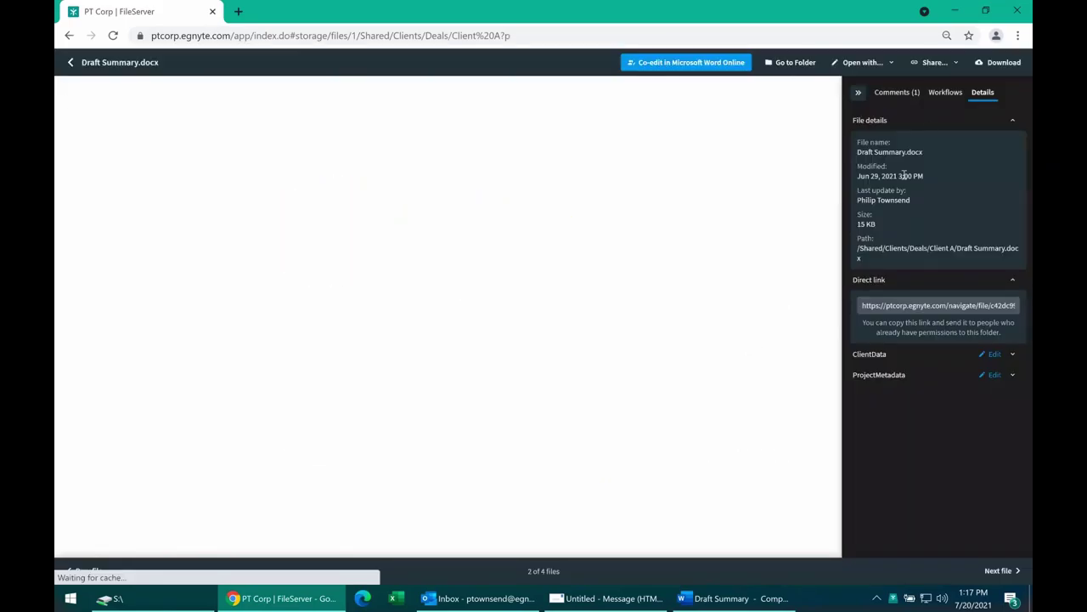
left_click(916, 97)
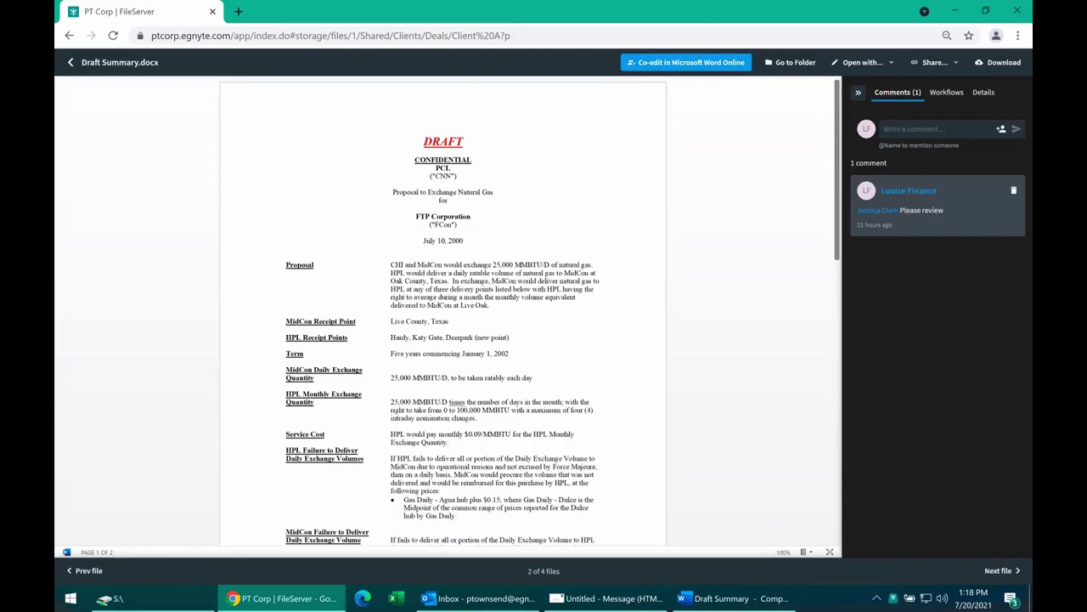
left_click(948, 100)
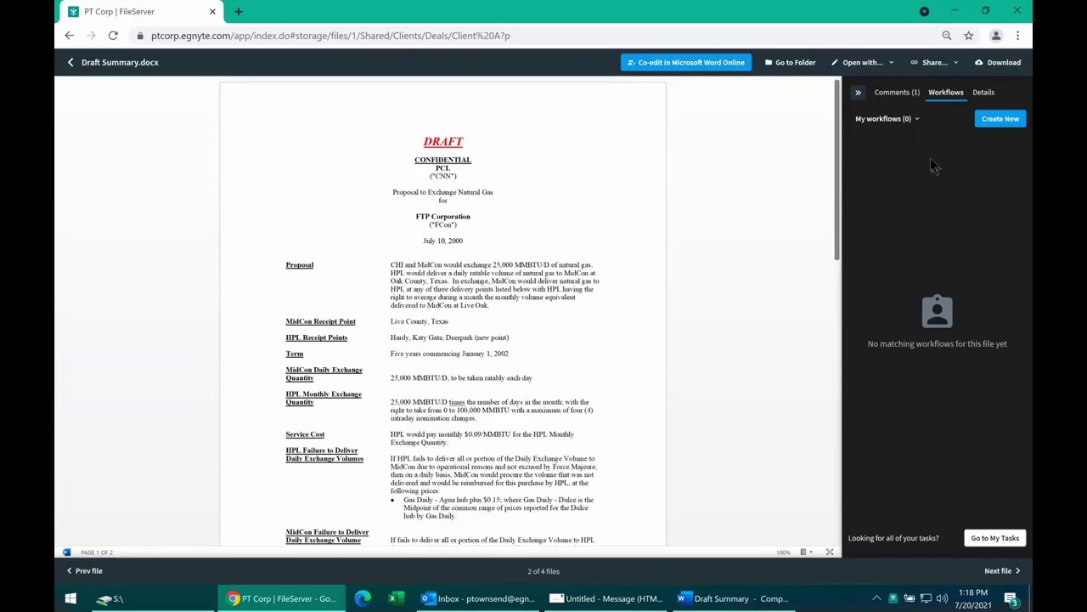
left_click(989, 94)
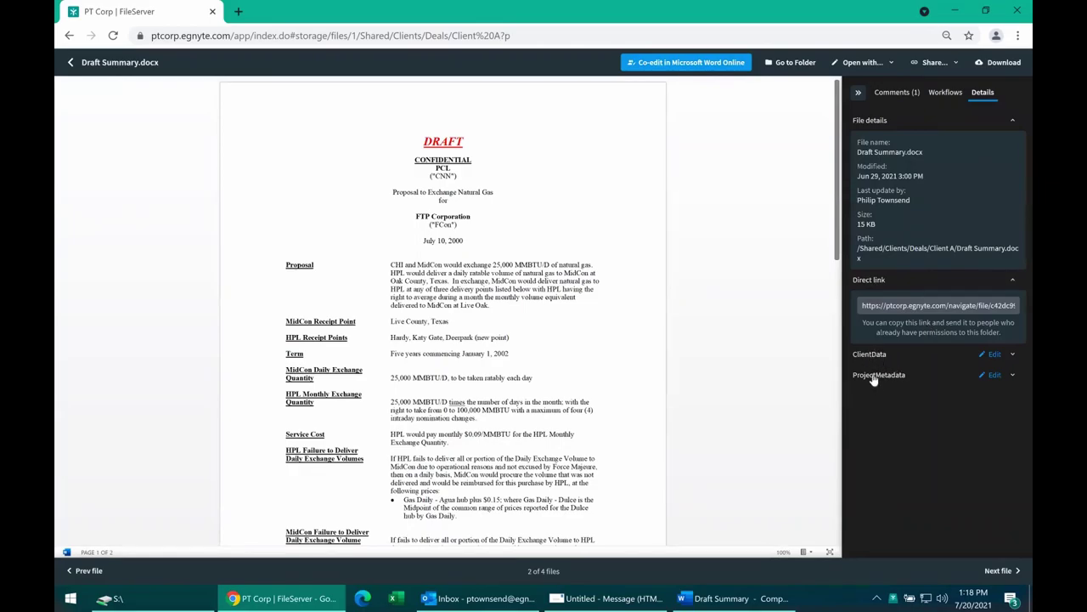
Expand the ProjectMetadata and ClientData fields, then go back to the Client A folder.
left_click(876, 377)
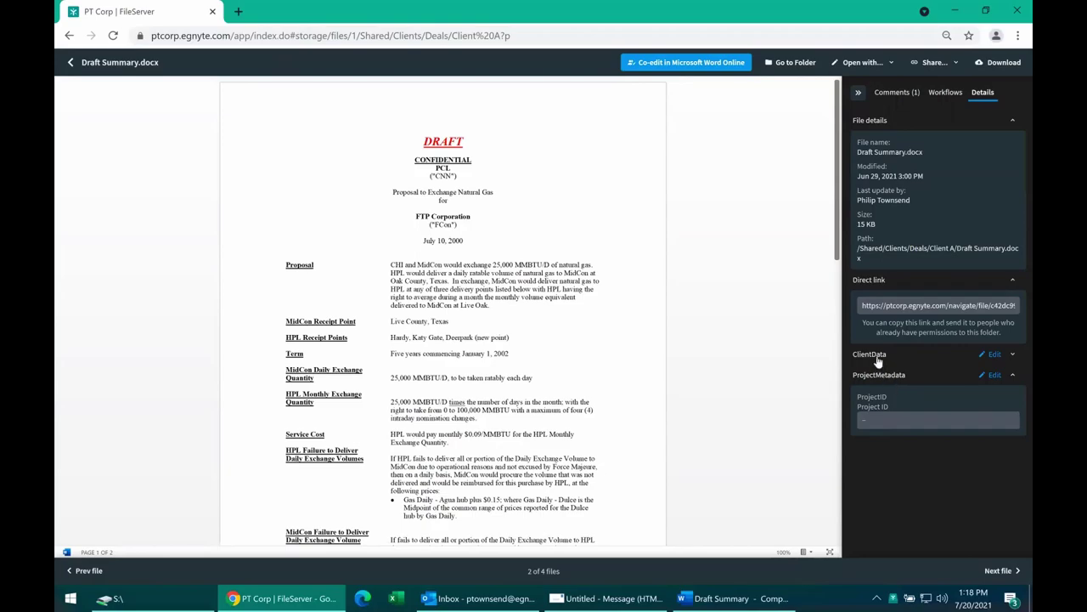
left_click(877, 360)
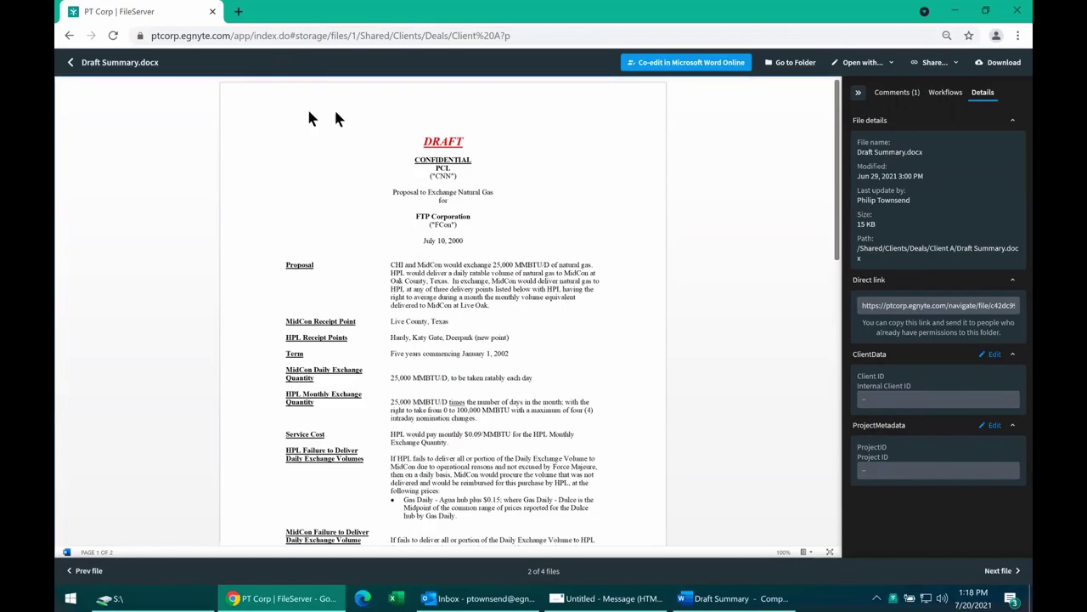
left_click(71, 62)
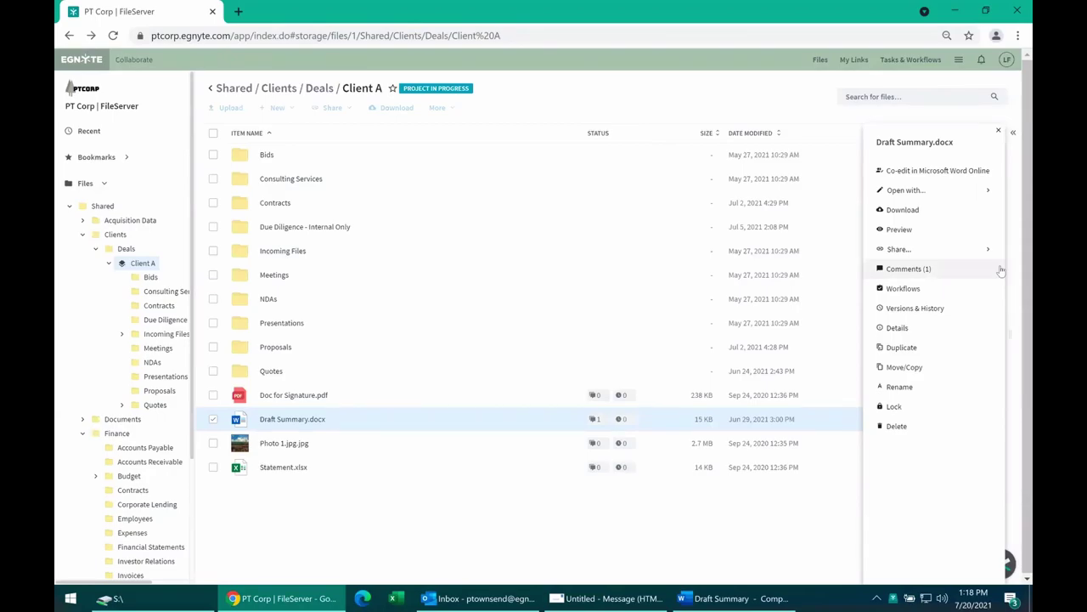
Deselect Draft Summary.docx and briefly toggle Client A's sharing options.
left_click(403, 529)
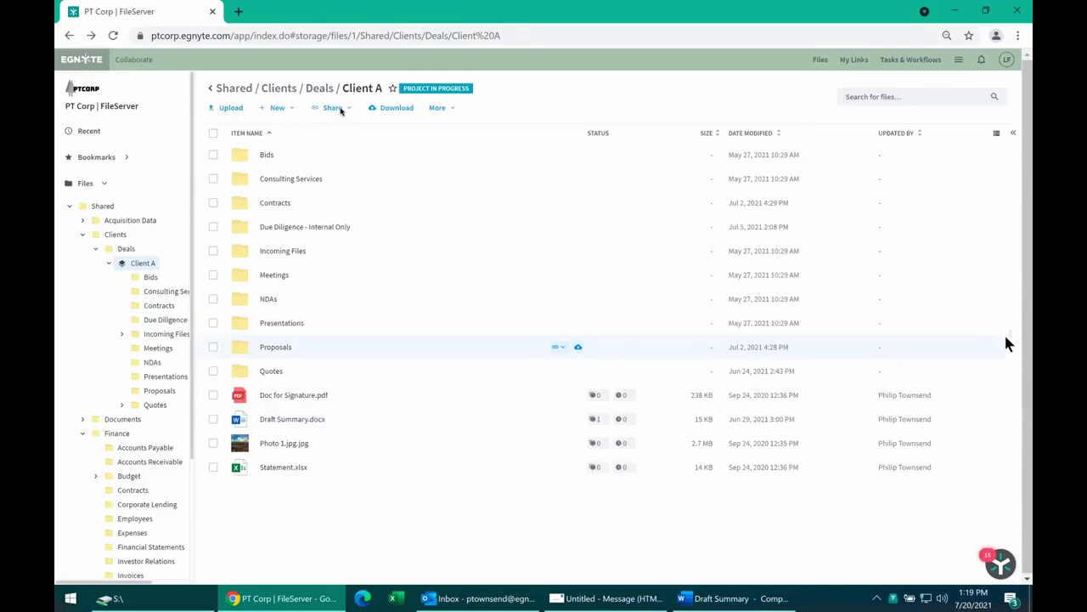
left_click(339, 105)
left_click(339, 105)
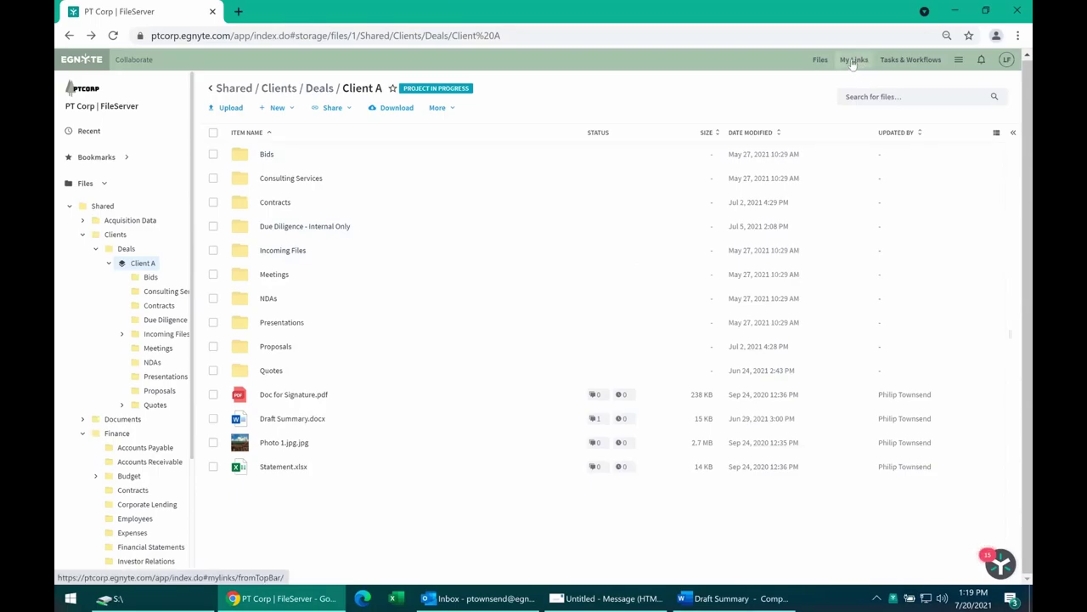
Log out of the Egnyte account from the user avatar menu.
left_click(958, 59)
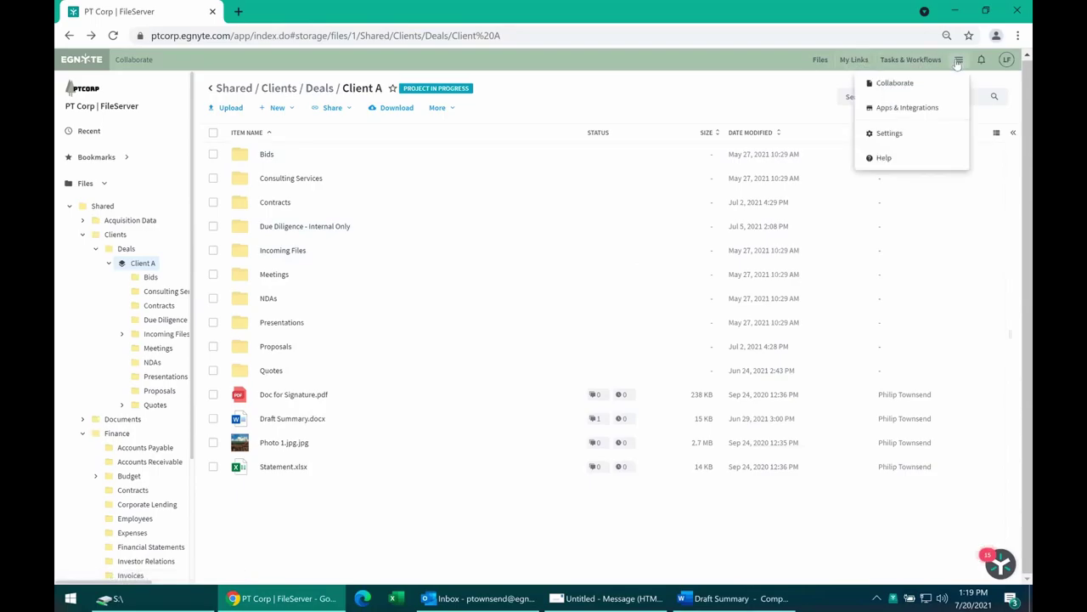
left_click(1007, 63)
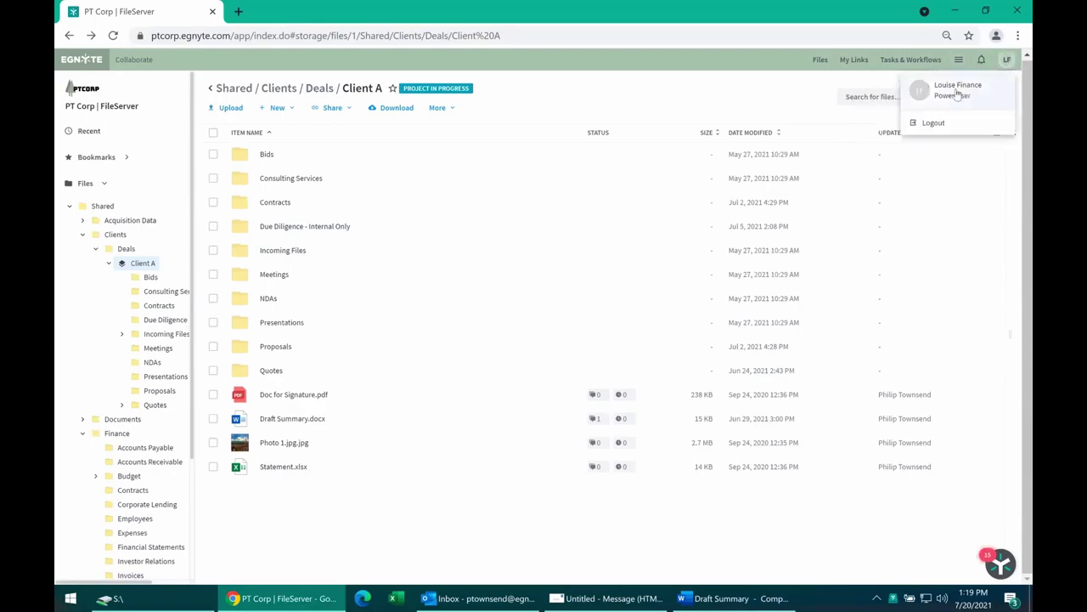
left_click(934, 127)
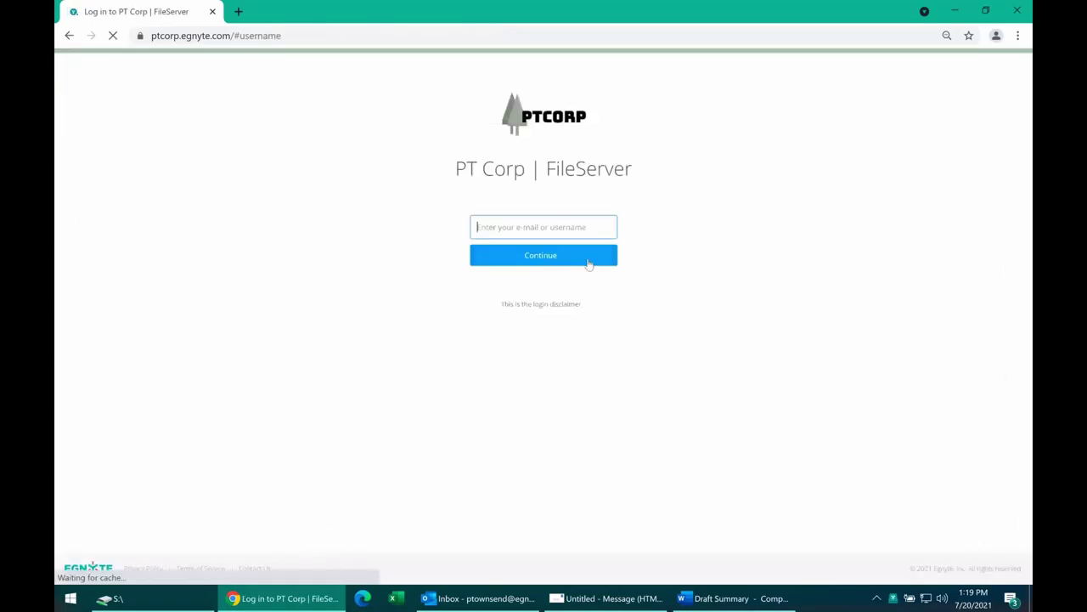
Sign in with the other user's username and password.
type("philip")
key("Return")
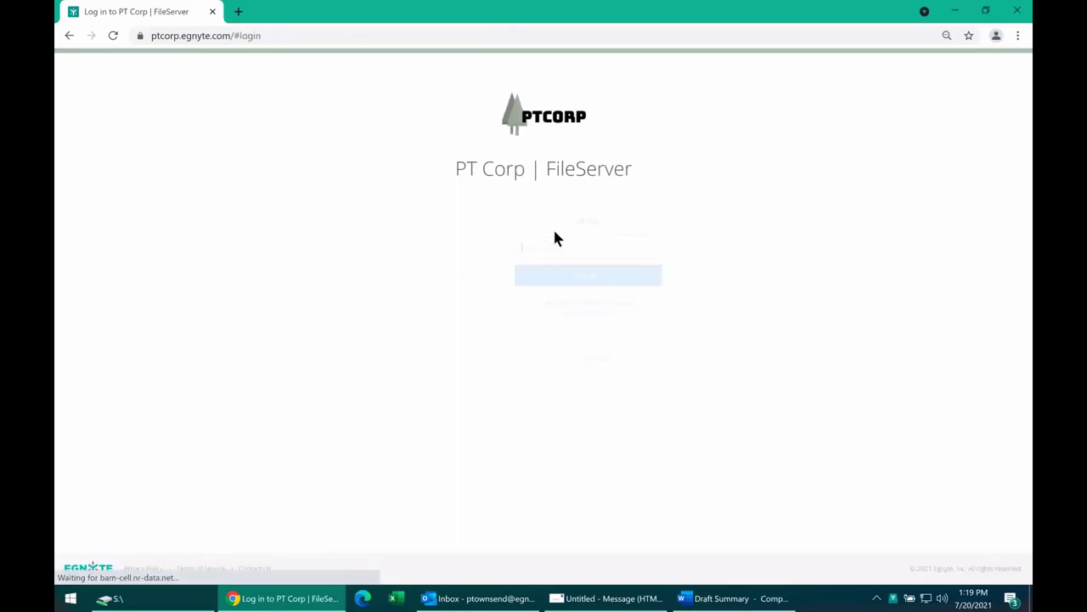
type("************")
key("Return")
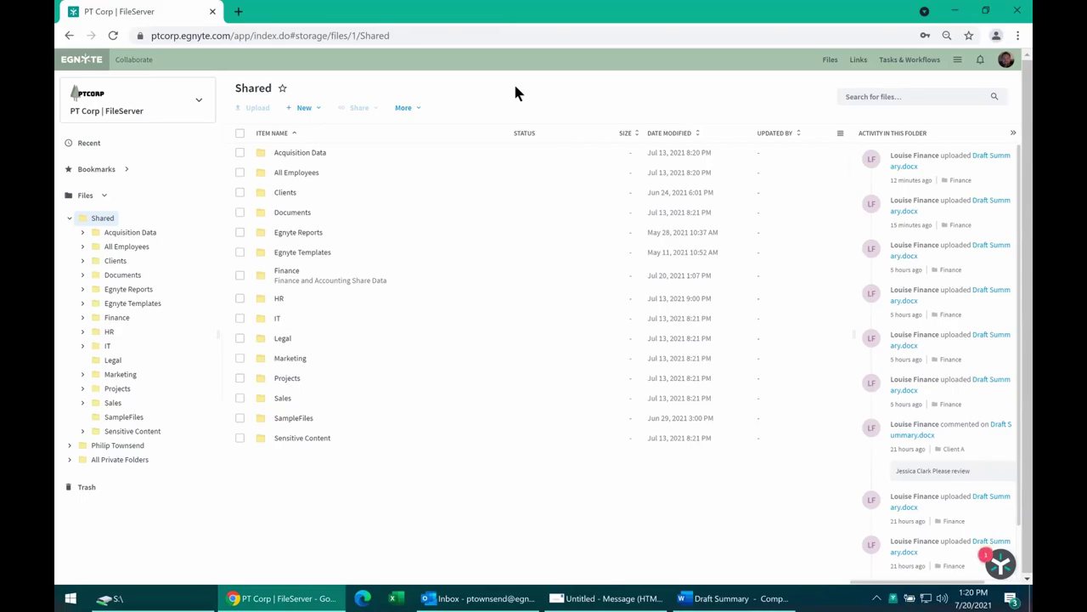
Open Clients and review its Manage Folder Permissions, then click Done.
left_click(285, 192)
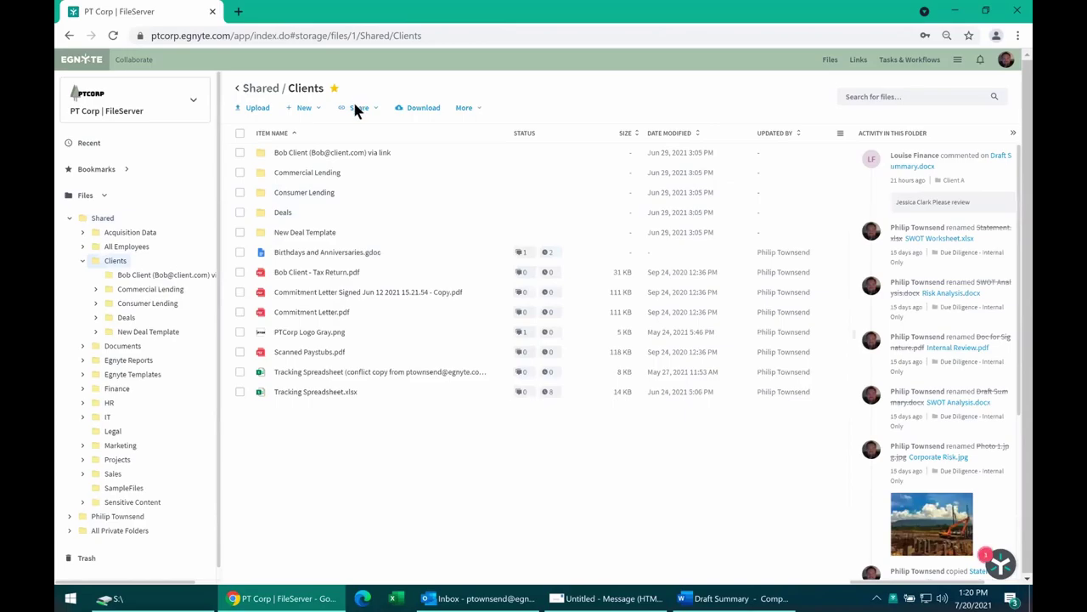
left_click(358, 108)
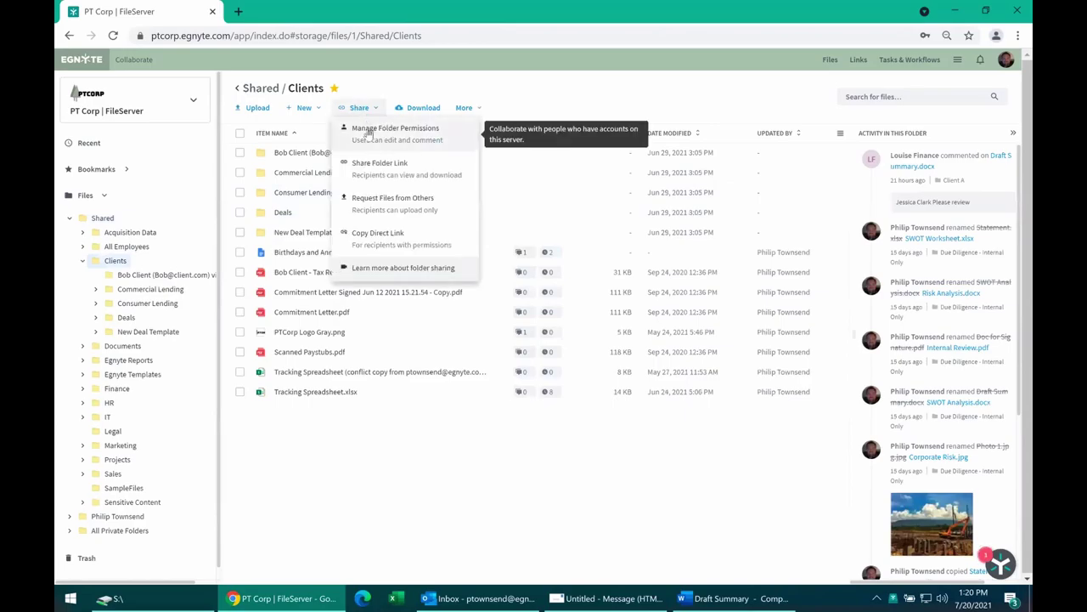
left_click(368, 133)
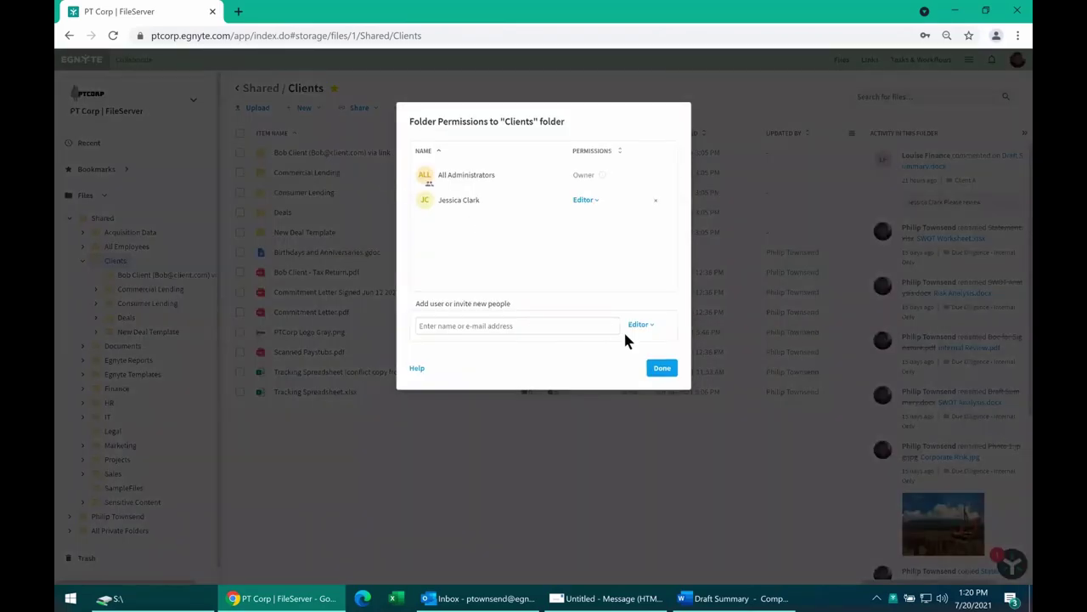
left_click(658, 373)
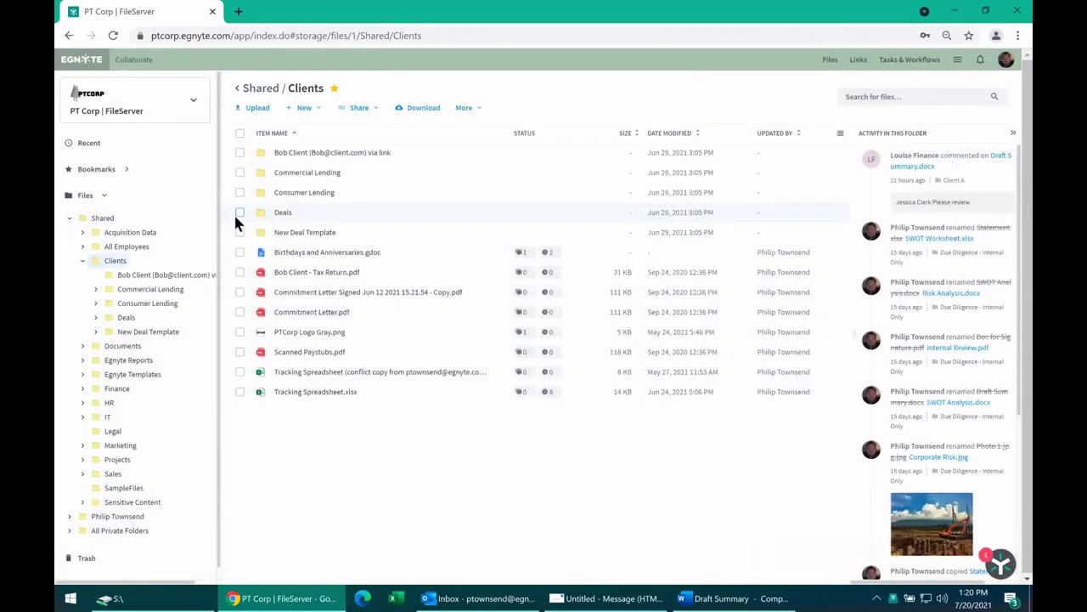
Open Deals and select Client A to reach Share in its side panel.
left_click(281, 214)
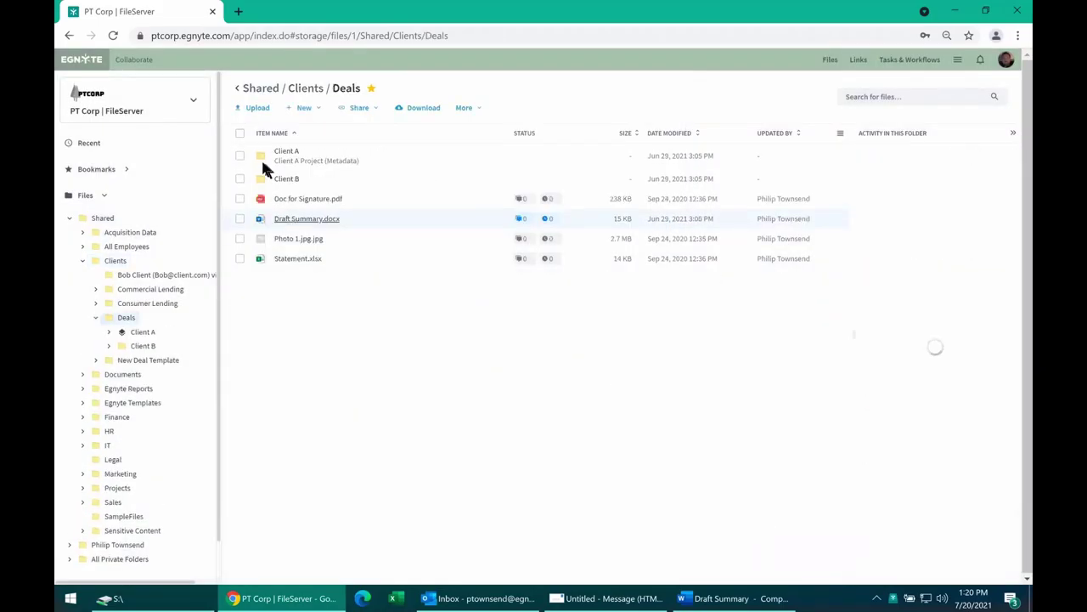
left_click(358, 108)
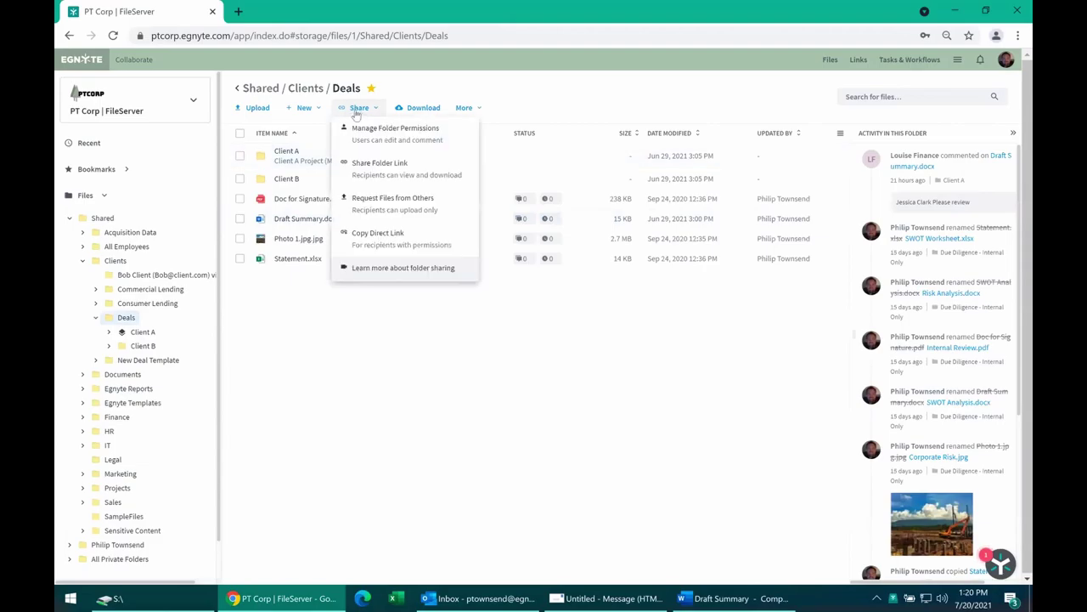
left_click(240, 156)
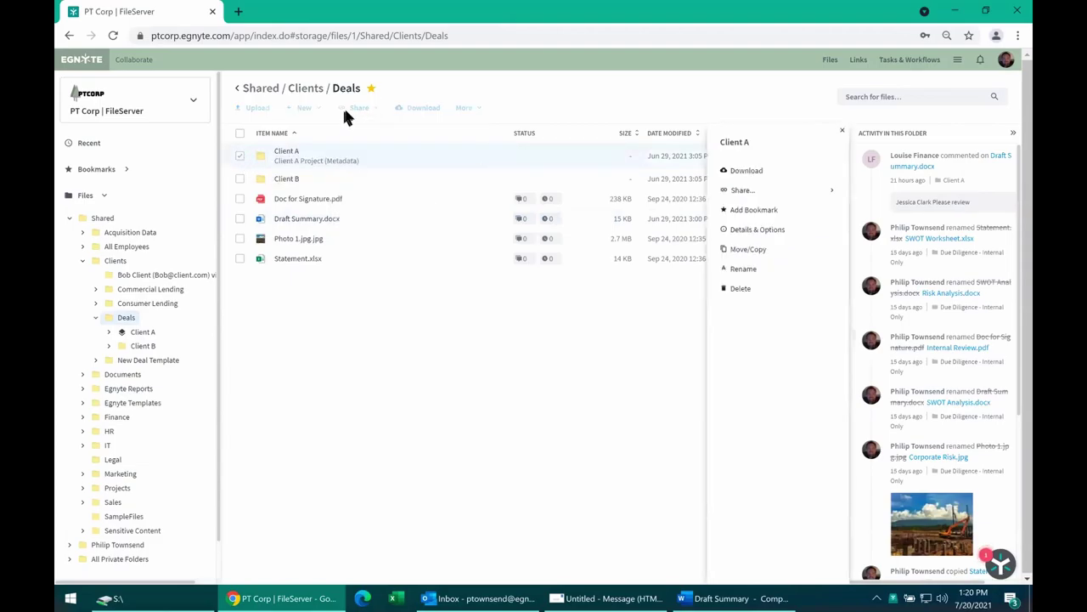
mouse_move(740, 189)
left_click(956, 195)
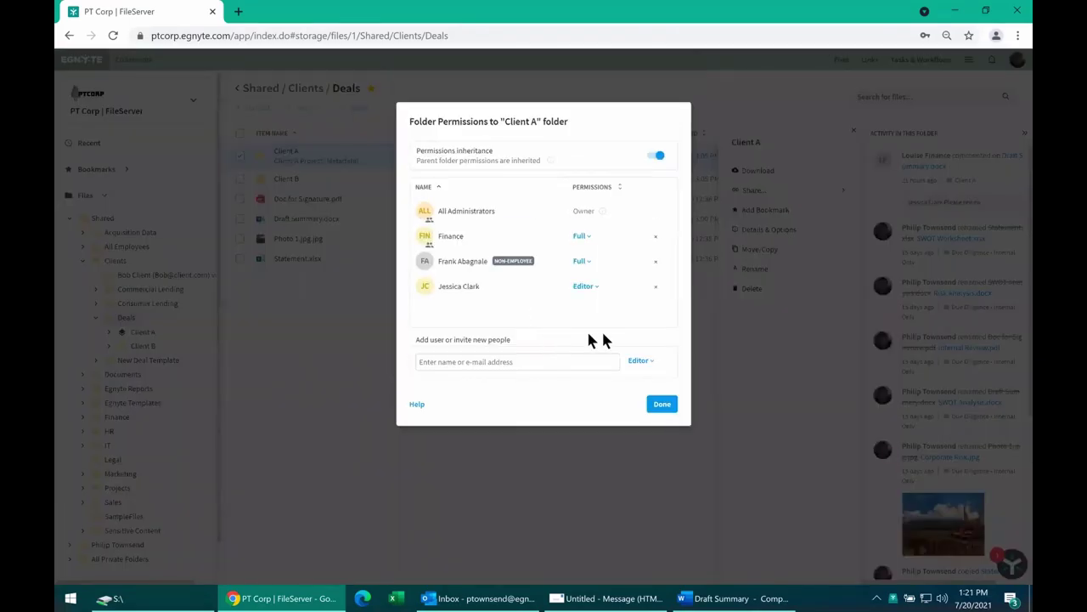
left_click(589, 293)
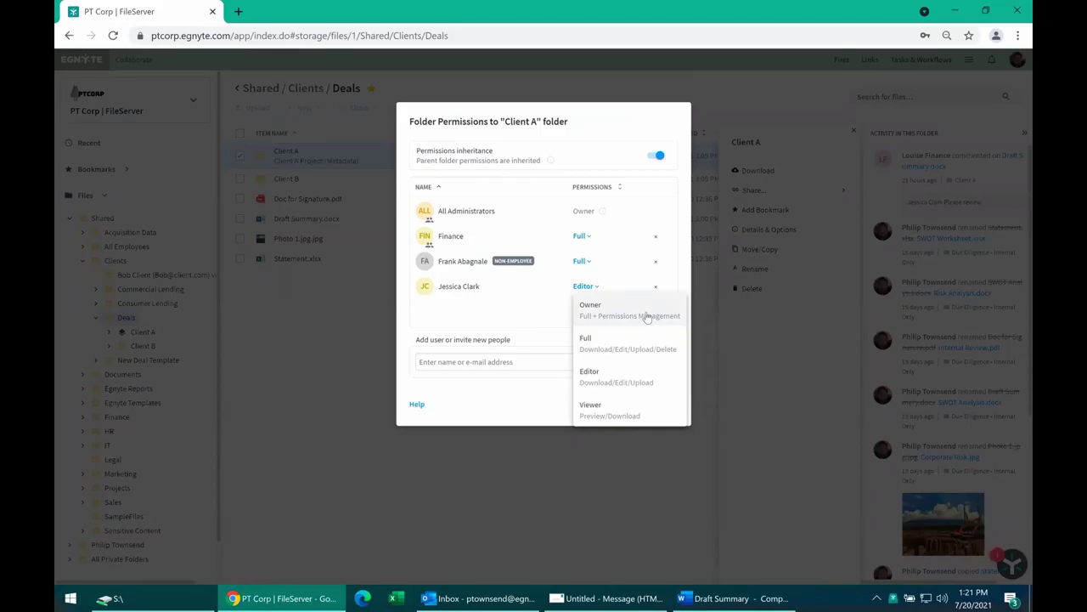
left_click(579, 170)
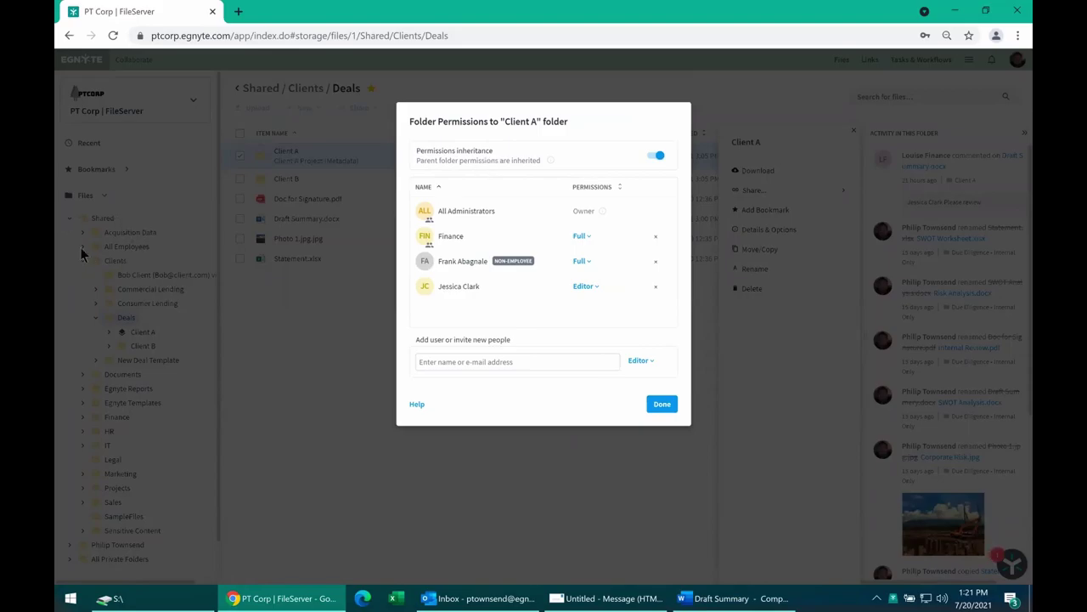
left_click(658, 159)
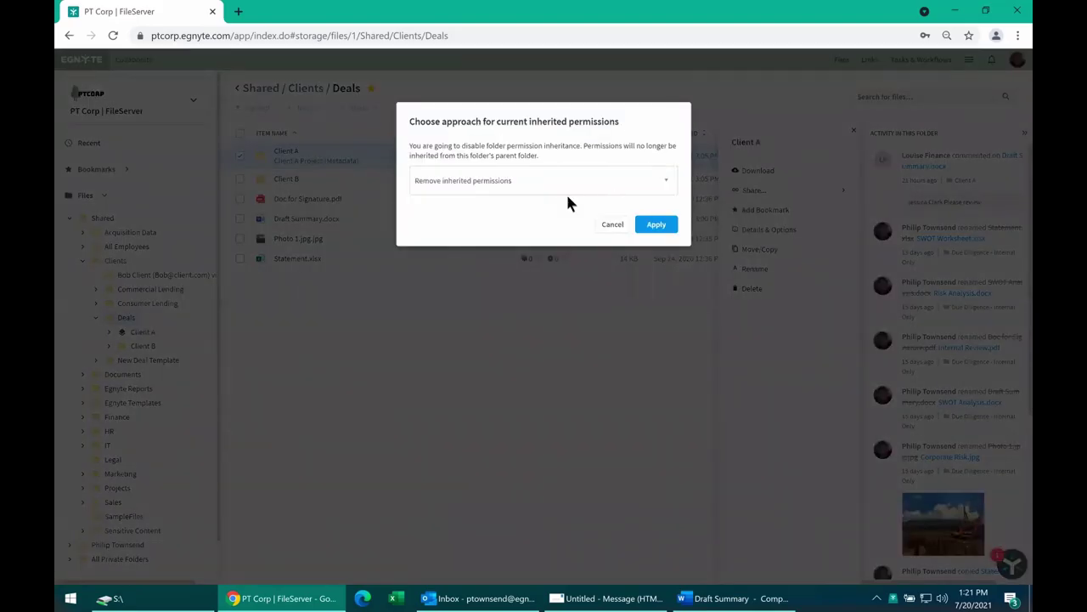
left_click(554, 190)
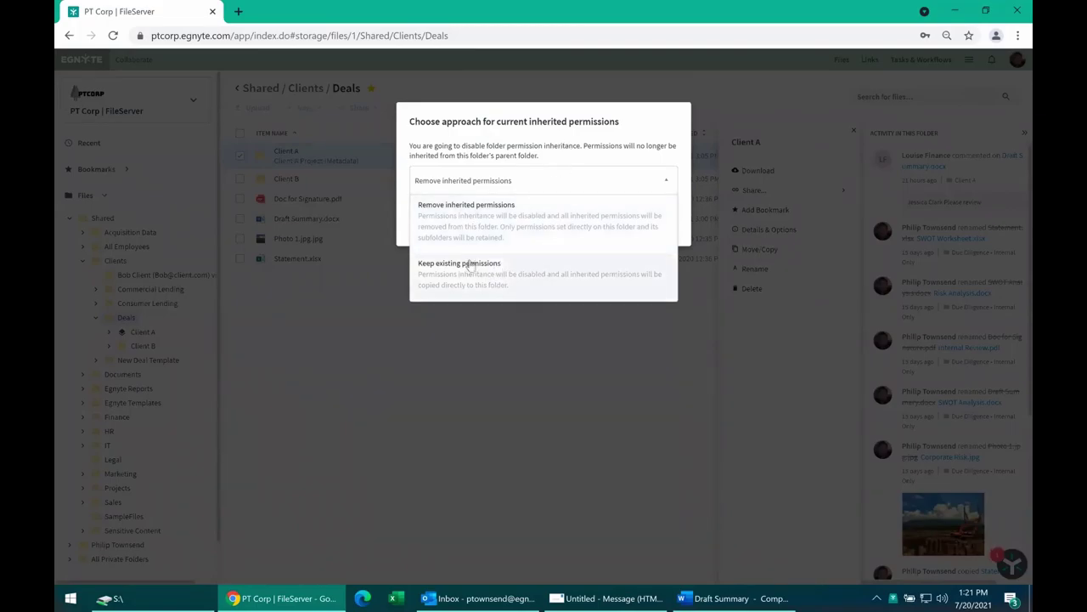
left_click(515, 136)
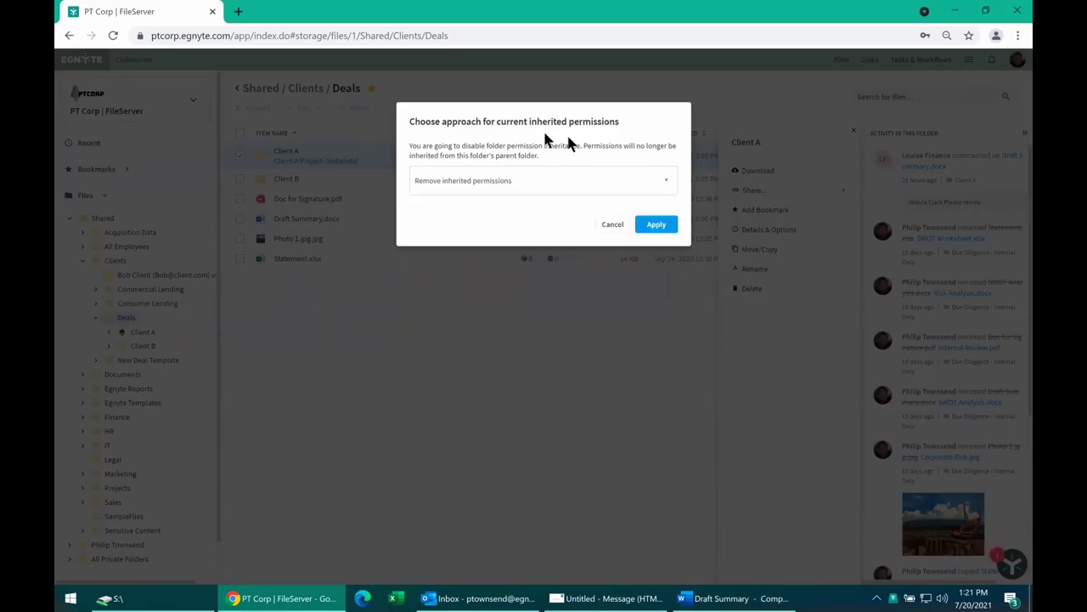
left_click(602, 228)
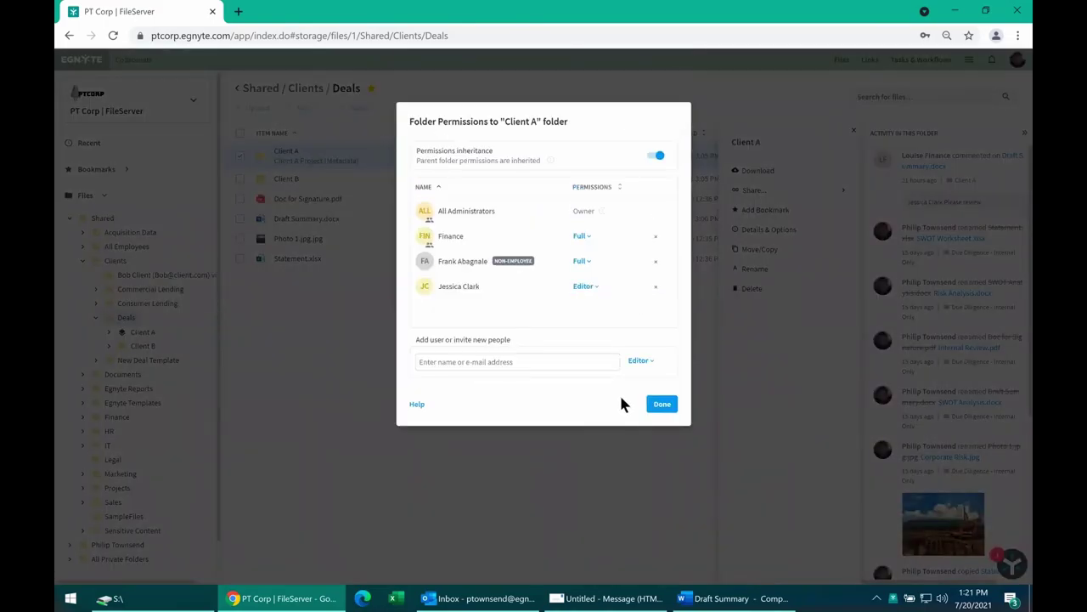
left_click(659, 406)
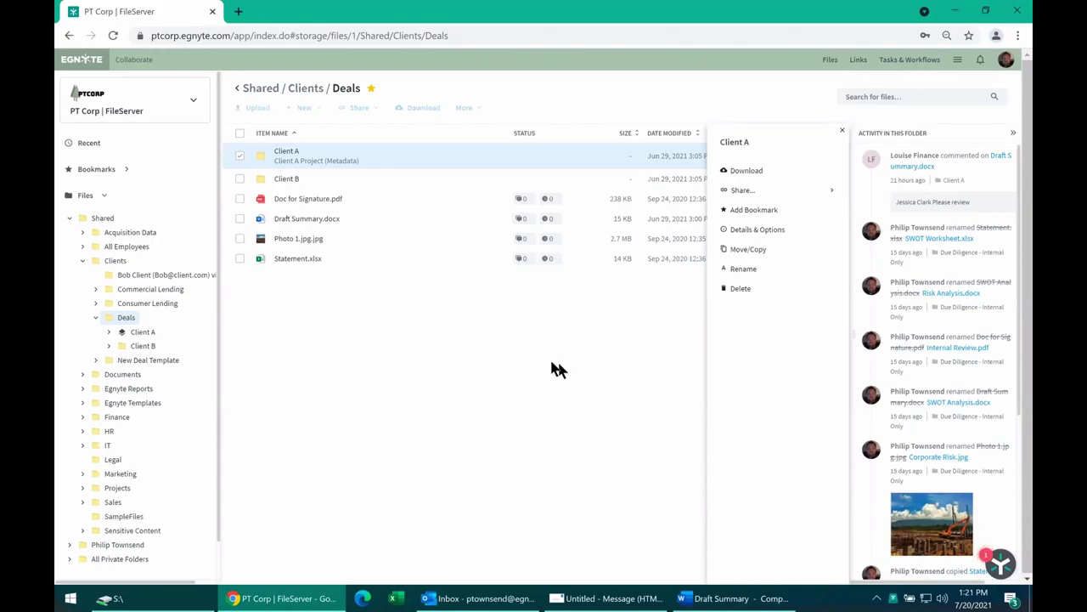
Deselect Client A and choose Settings from the header's hamburger menu.
left_click(400, 351)
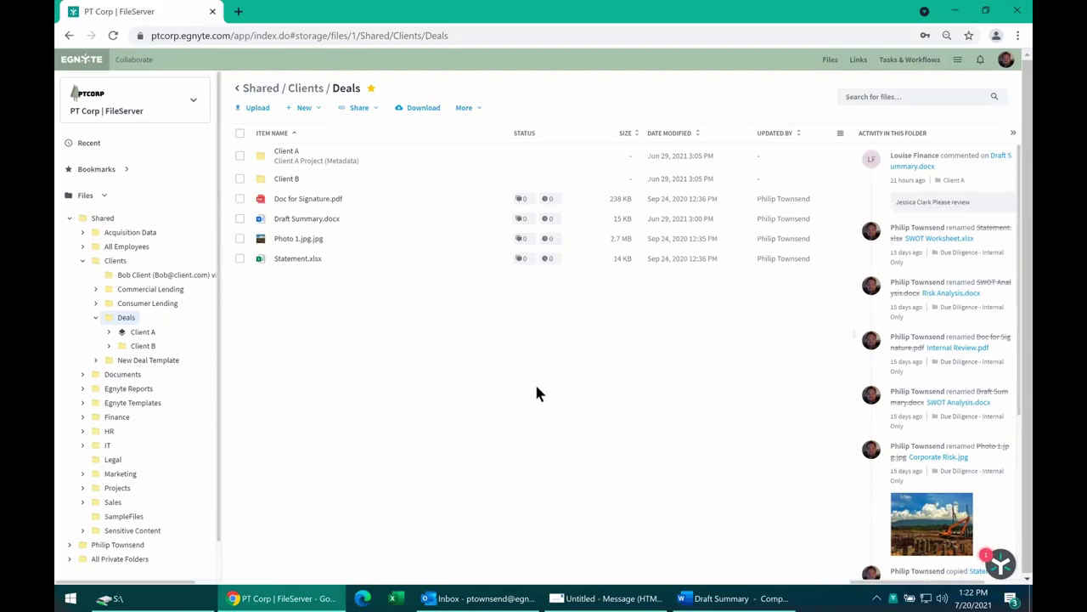
left_click(957, 59)
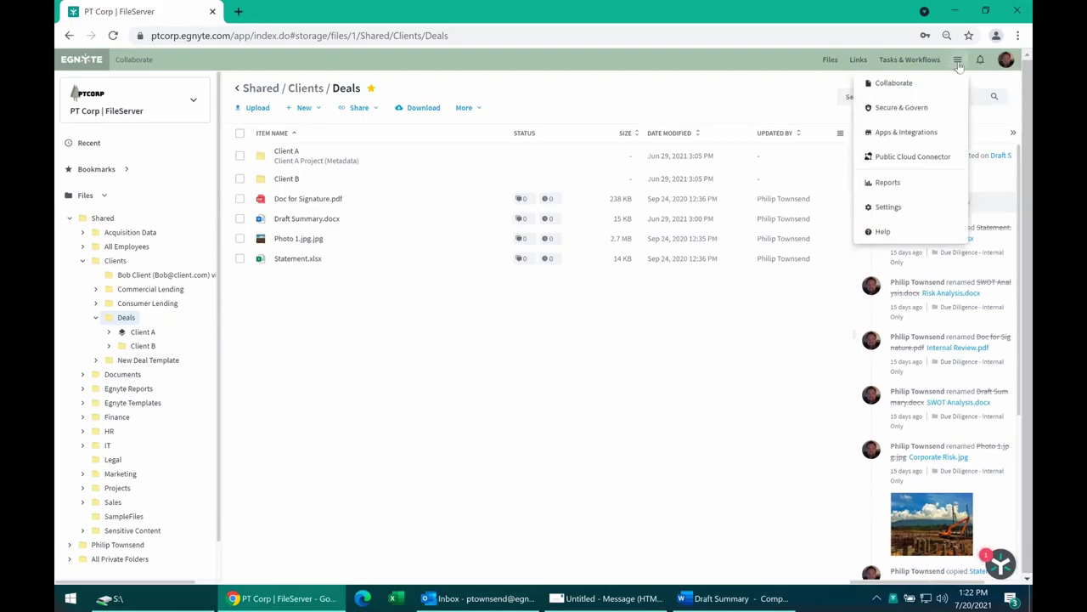
left_click(890, 207)
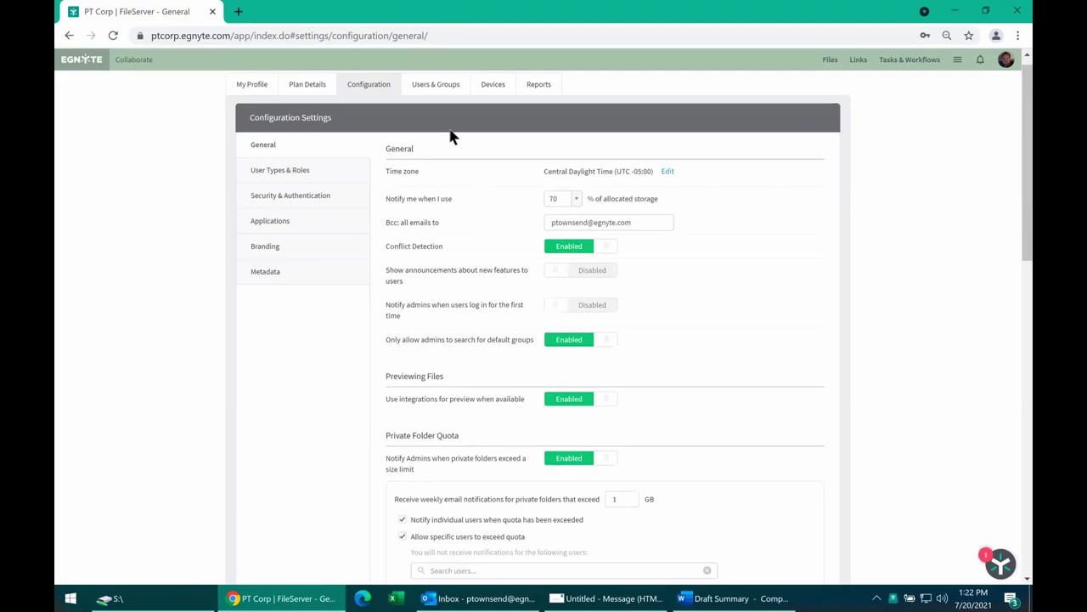
scroll(448, 141, "up", 1)
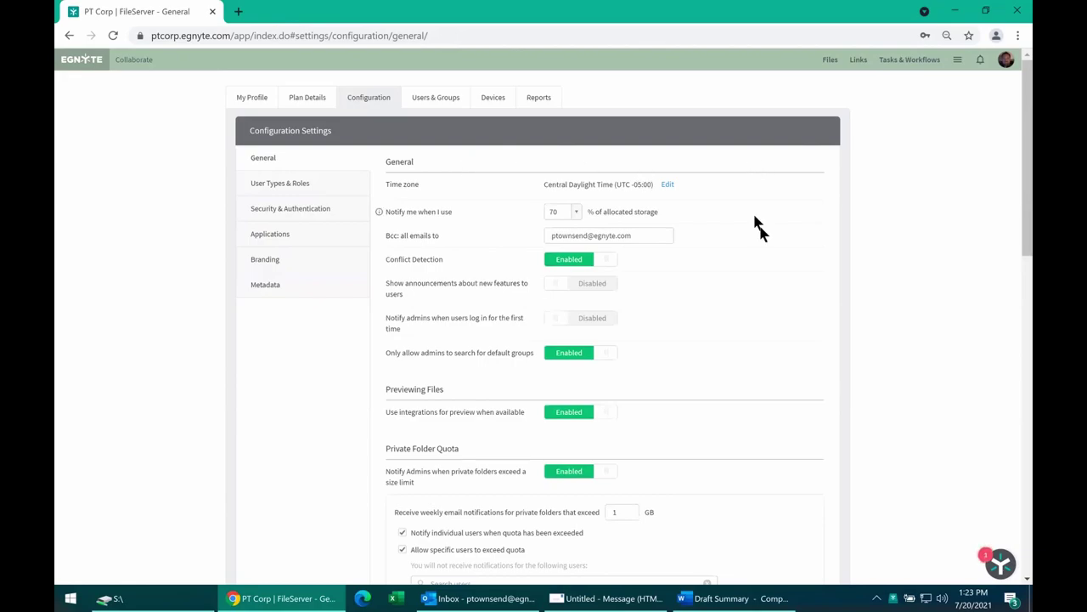
scroll(729, 160, "down", 1)
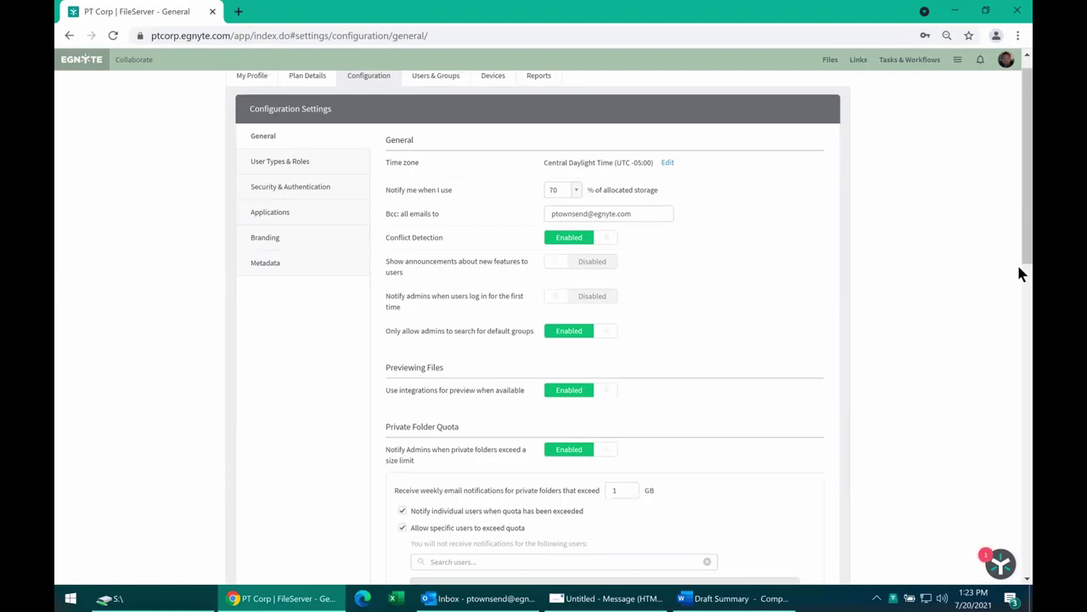
scroll(942, 219, "down", 1)
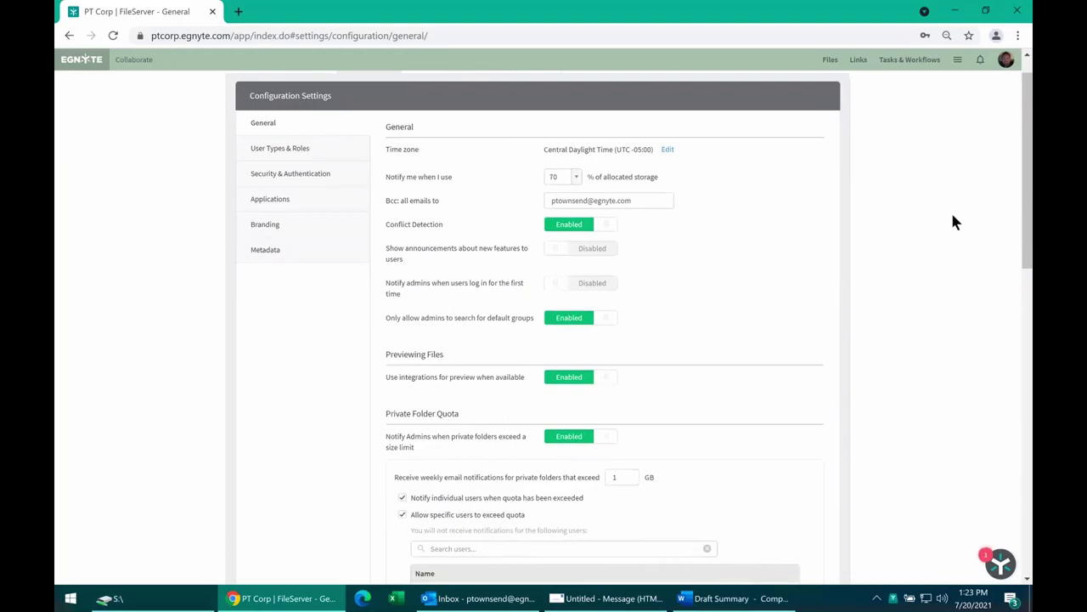
scroll(926, 229, "down", 1)
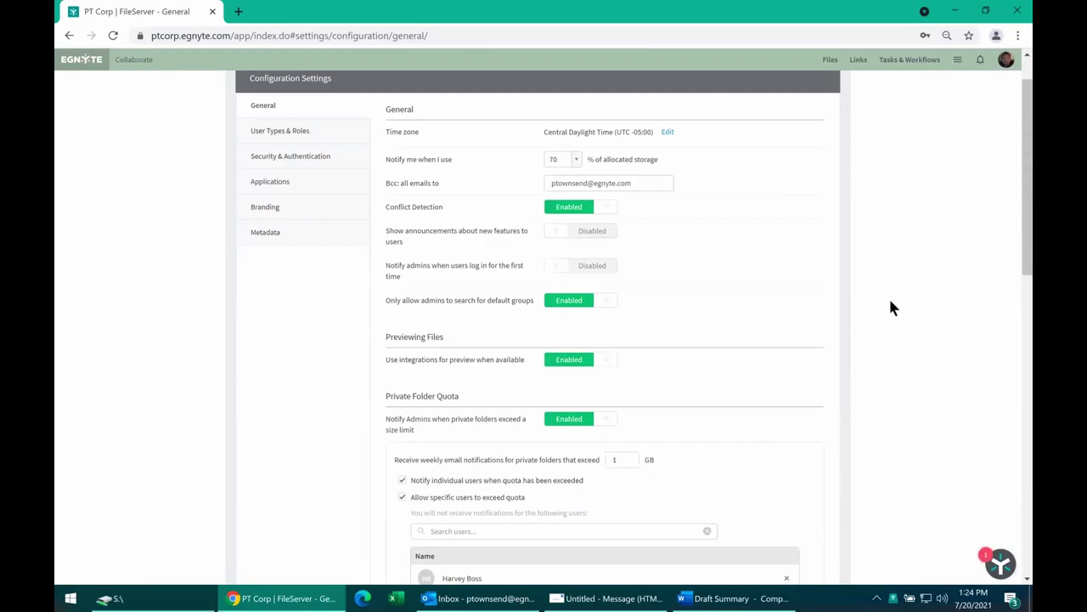
scroll(889, 300, "up", 1)
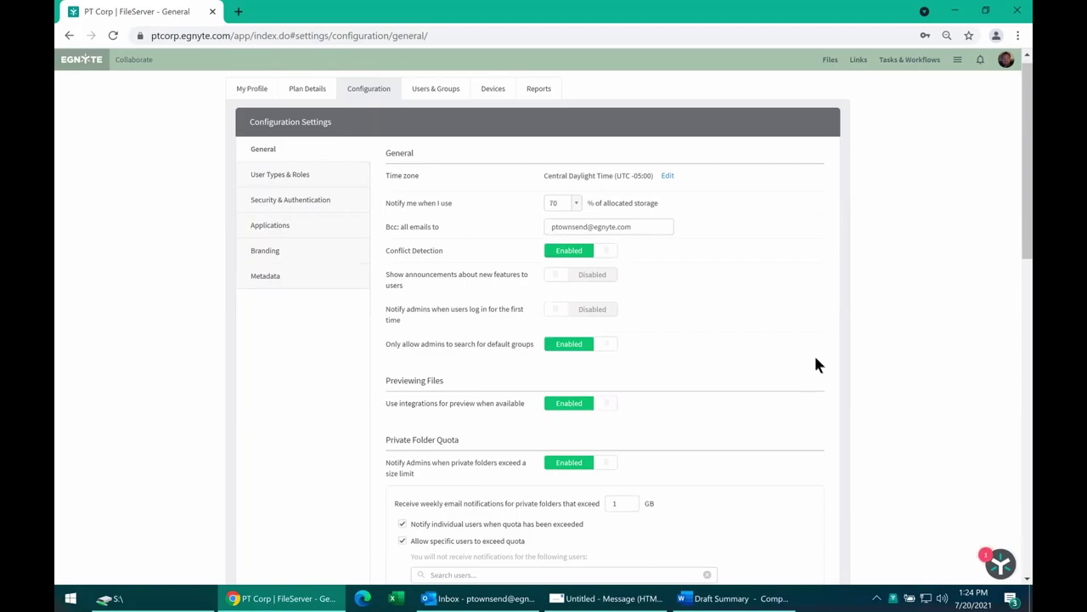
scroll(814, 356, "down", 2)
scroll(280, 119, "up", 2)
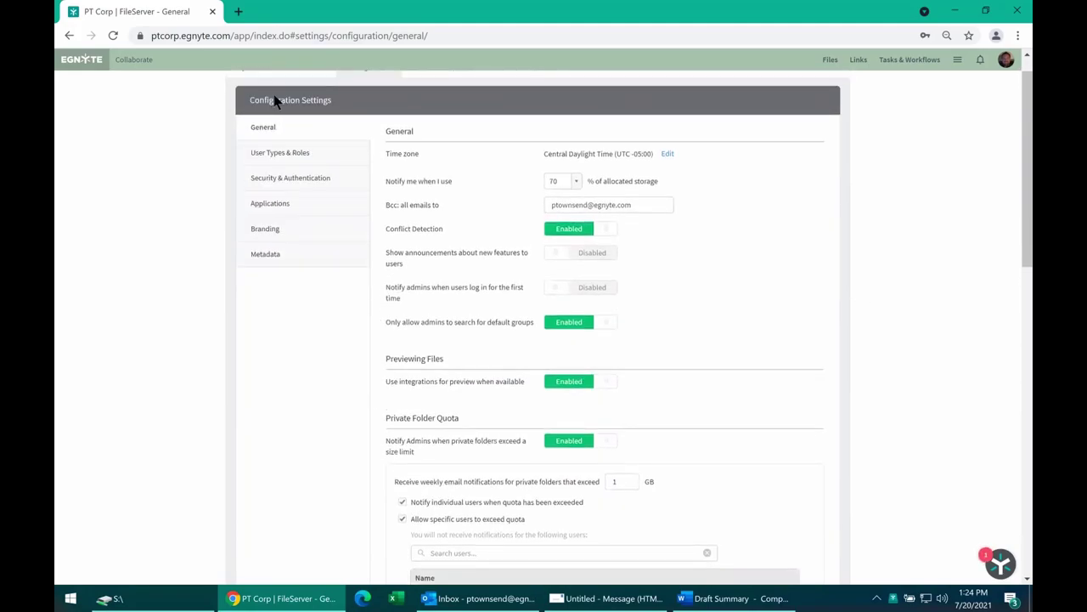
scroll(472, 268, "down", 3)
scroll(468, 280, "down", 5)
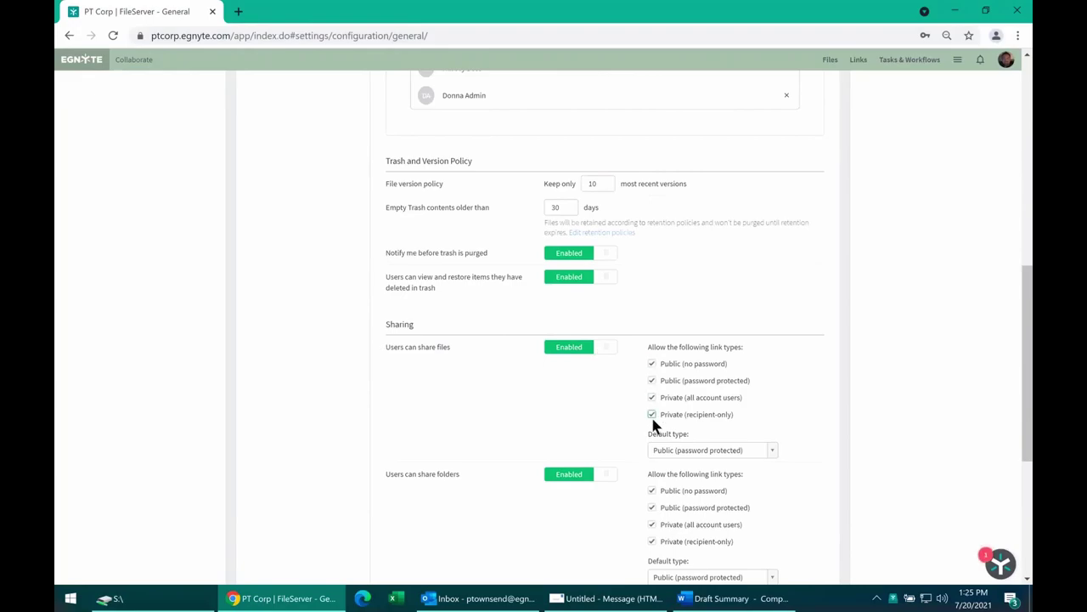
scroll(585, 396, "down", 2)
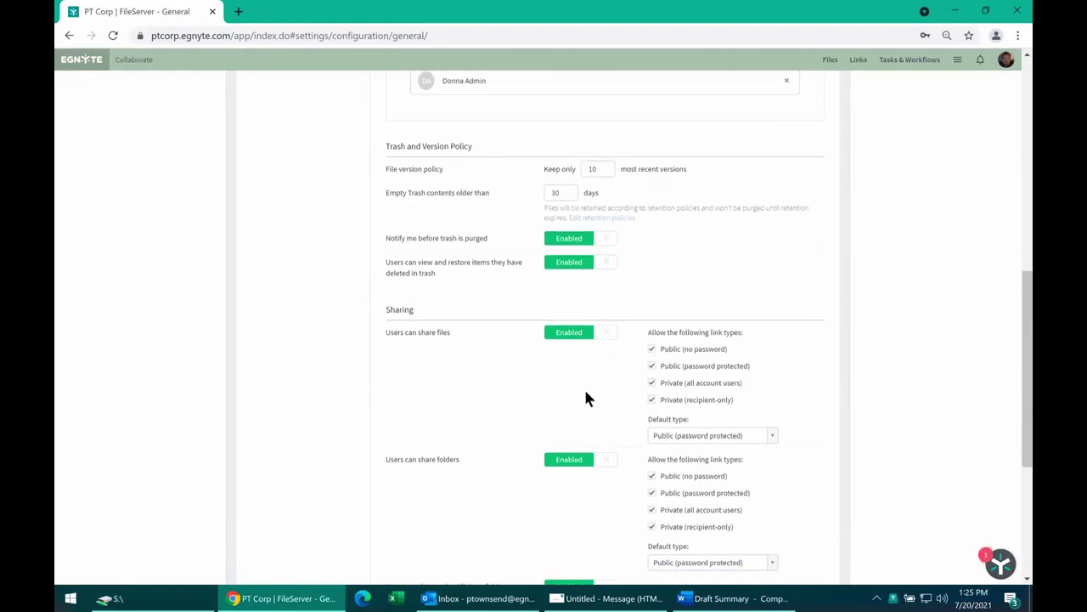
scroll(441, 361, "down", 3)
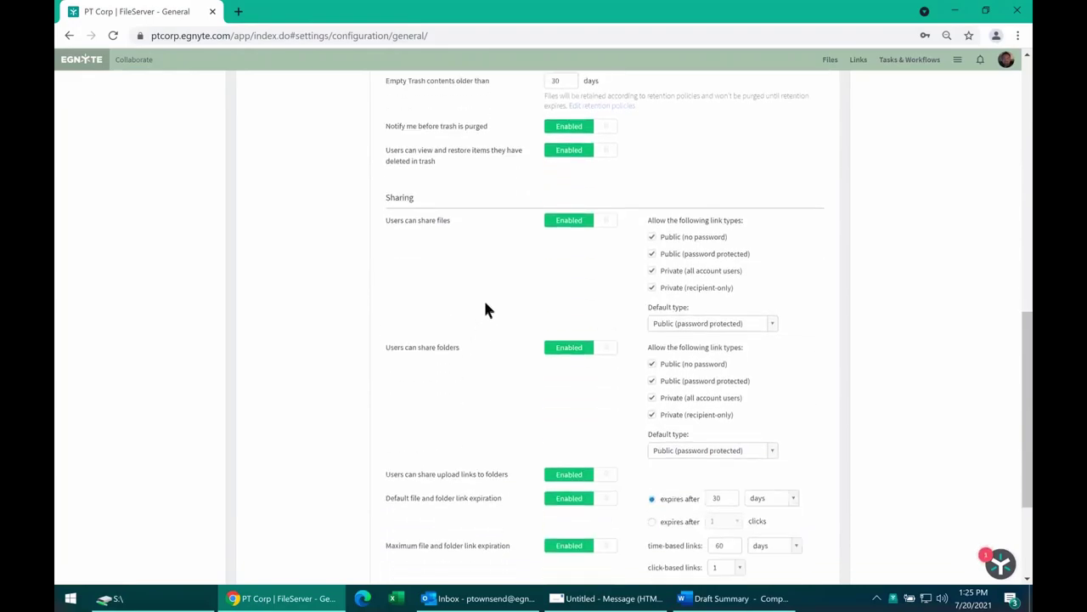
scroll(497, 312, "down", 1)
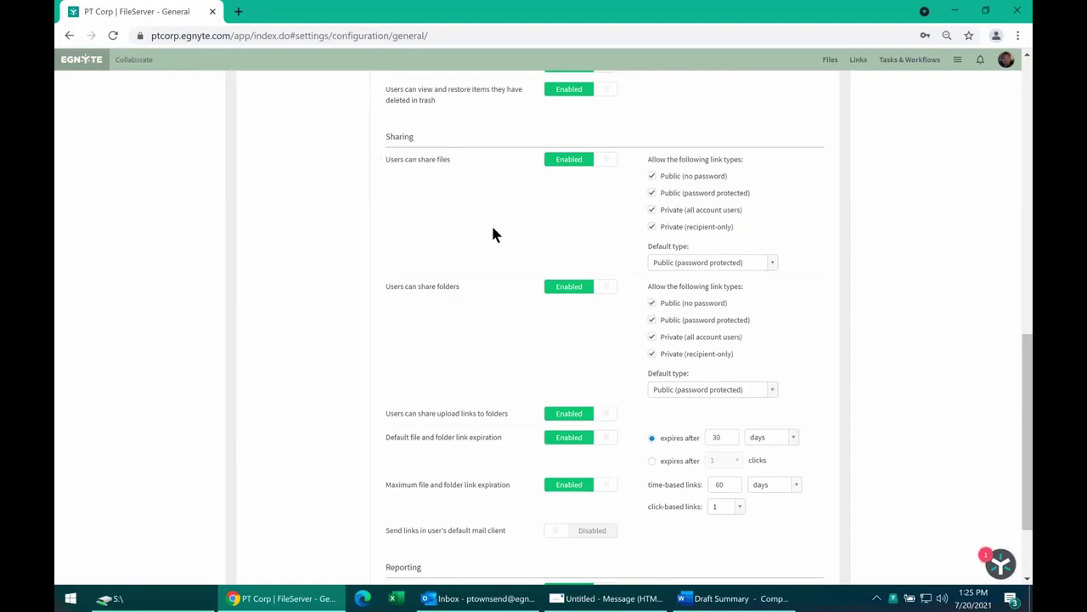
scroll(476, 250, "up", 6)
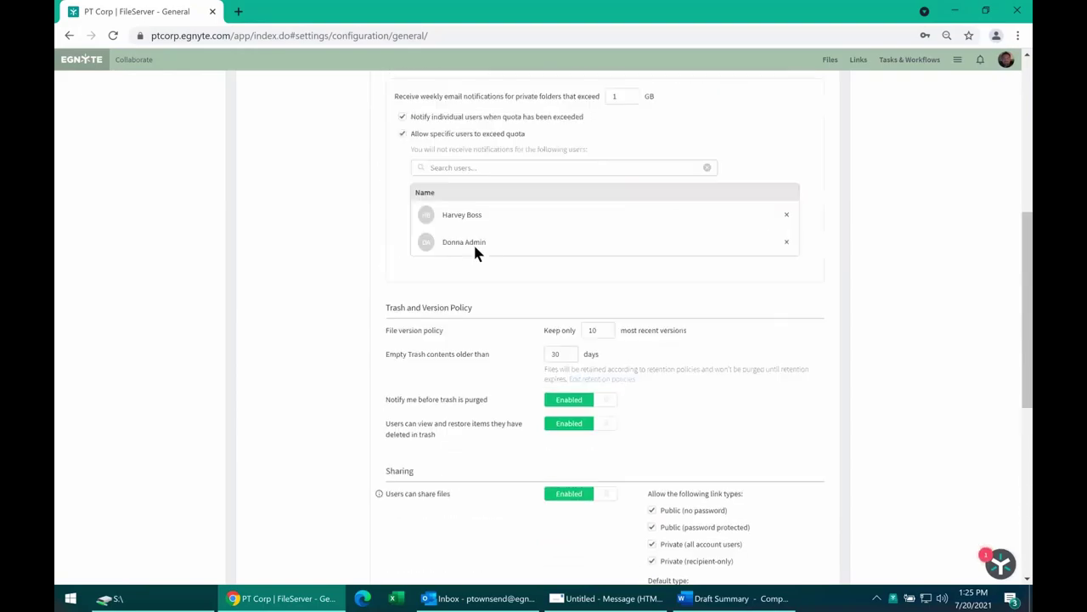
scroll(468, 247, "up", 3)
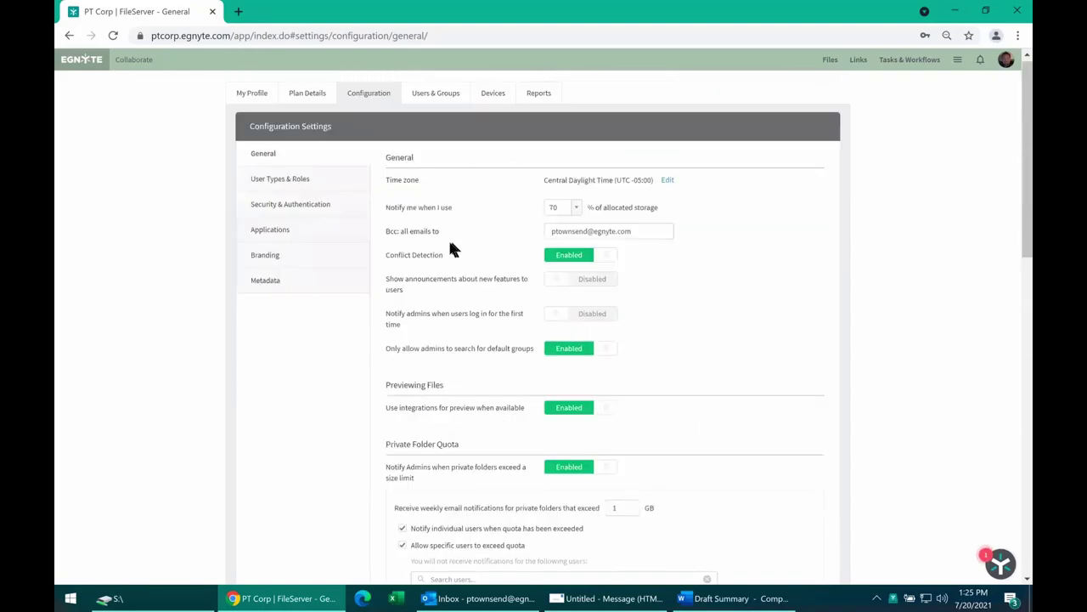
Open Security & Authentication and review the 12-character password and two-step login policies.
left_click(266, 209)
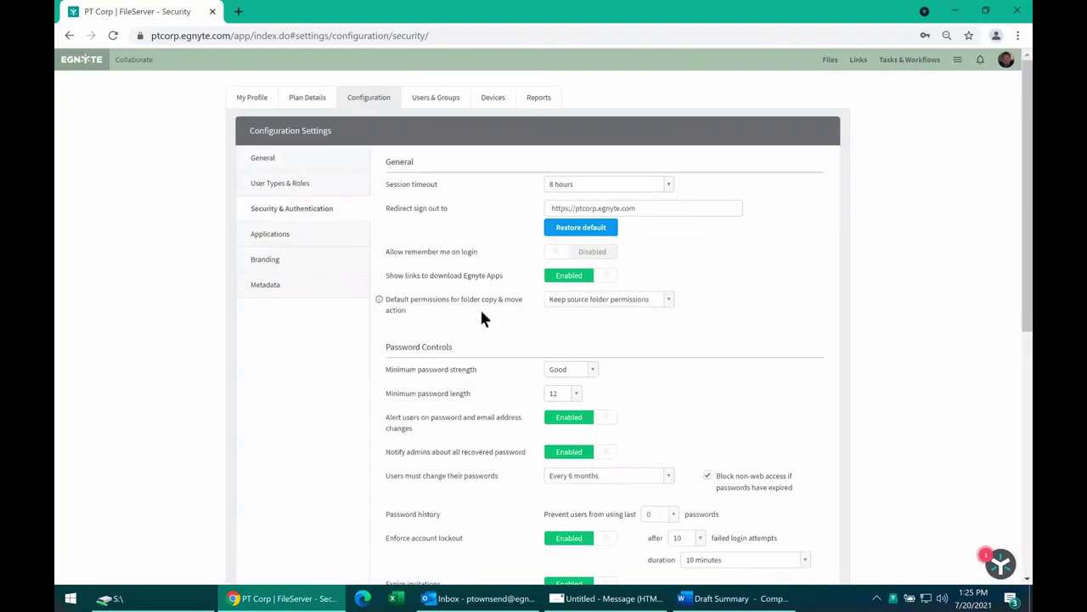
scroll(481, 315, "down", 2)
scroll(482, 318, "down", 1)
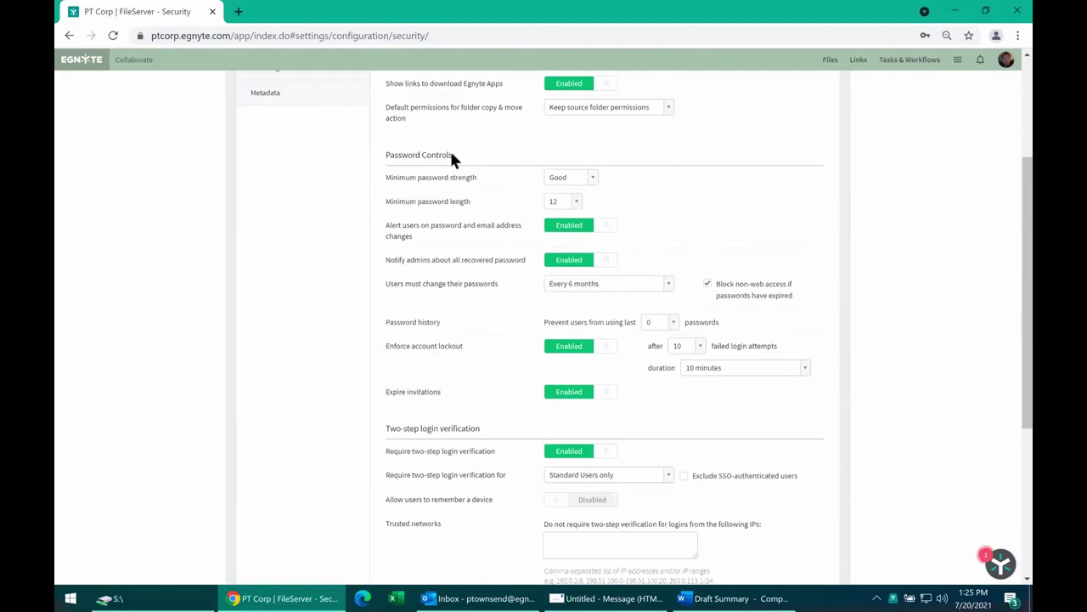
scroll(433, 166, "down", 1)
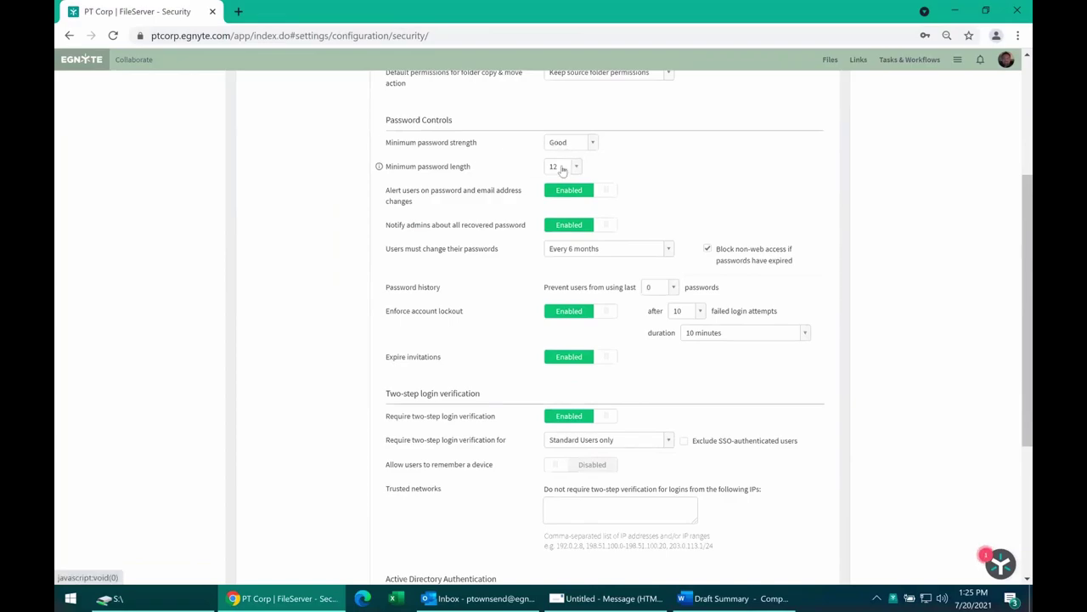
scroll(453, 321, "down", 1)
scroll(521, 309, "down", 2)
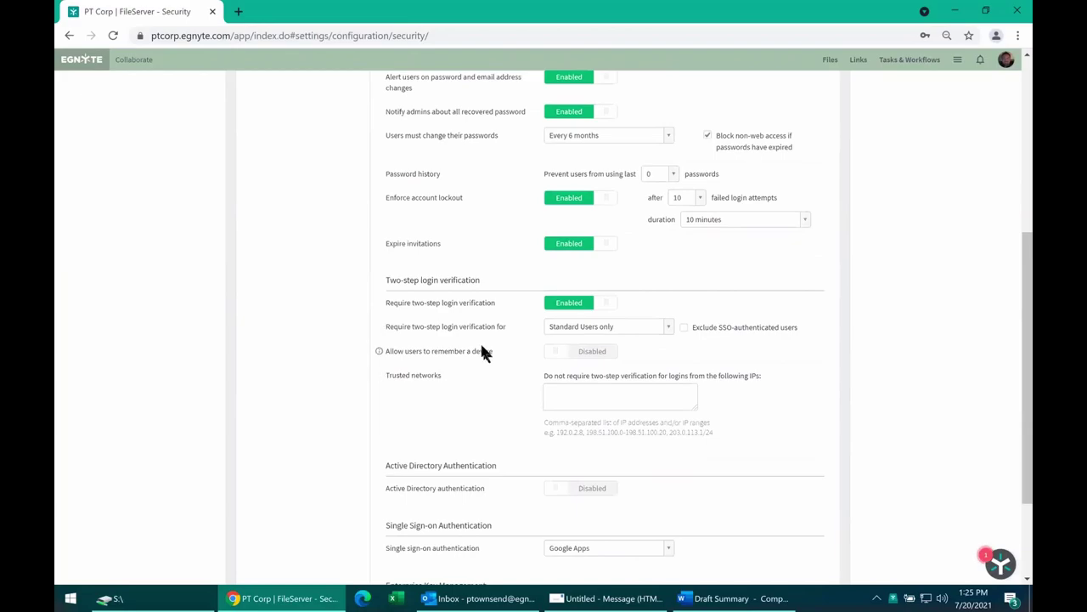
scroll(481, 354, "down", 3)
scroll(476, 258, "down", 1)
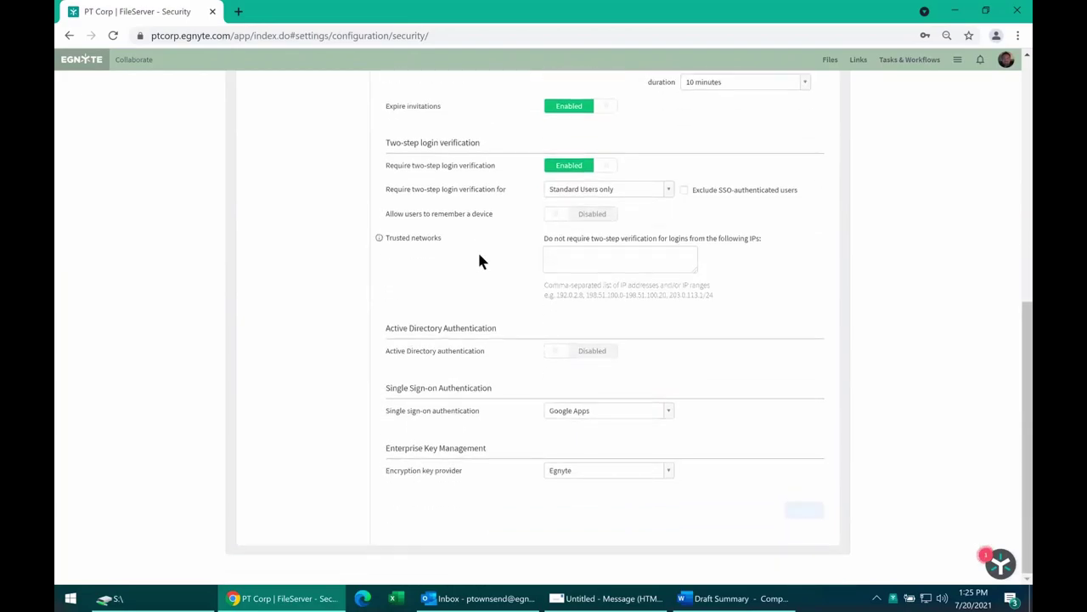
Toggle Active Directory on and off, then set single sign-on to SAML 2.0 to preview identity providers.
left_click(559, 357)
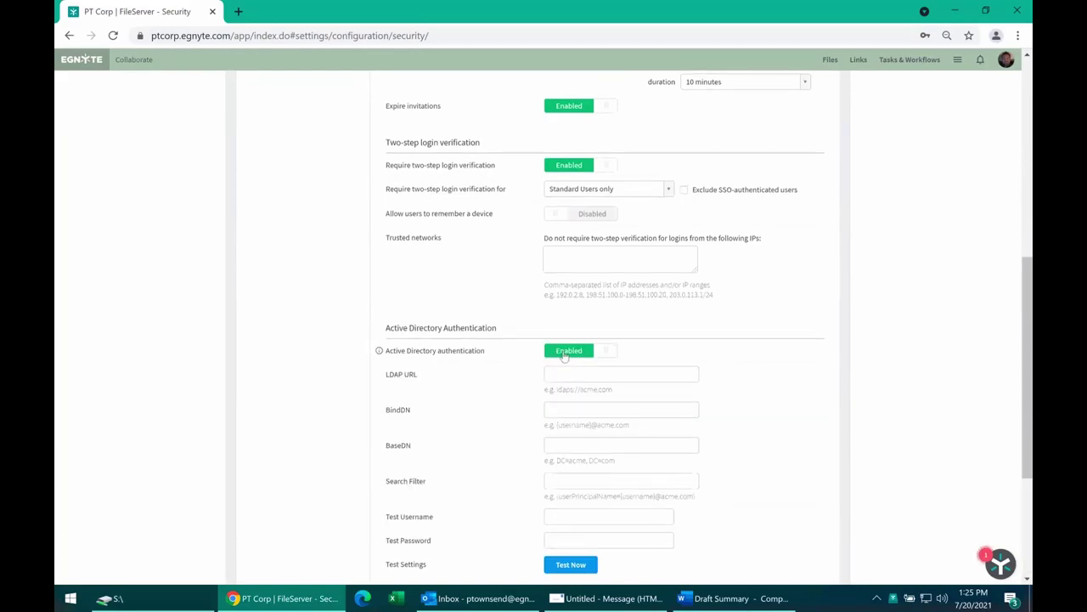
scroll(569, 340, "down", 3)
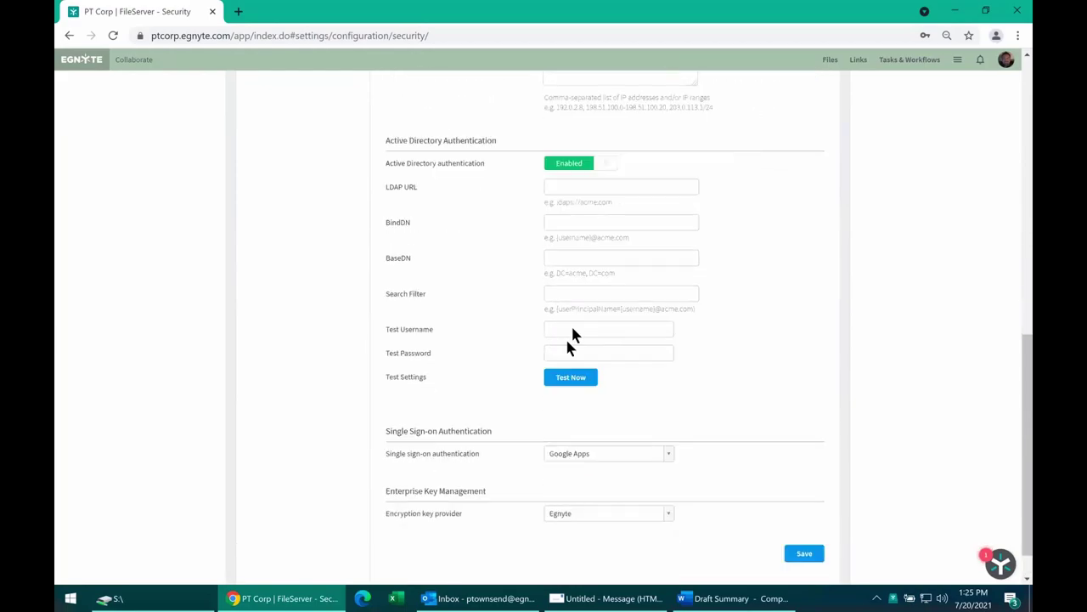
left_click(582, 168)
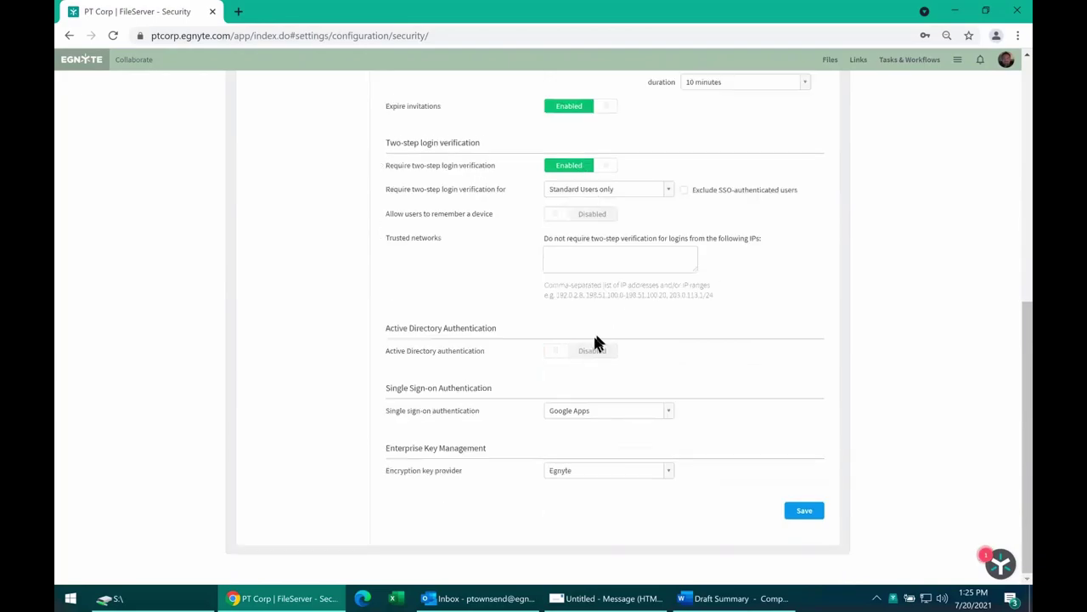
left_click(574, 410)
left_click(568, 440)
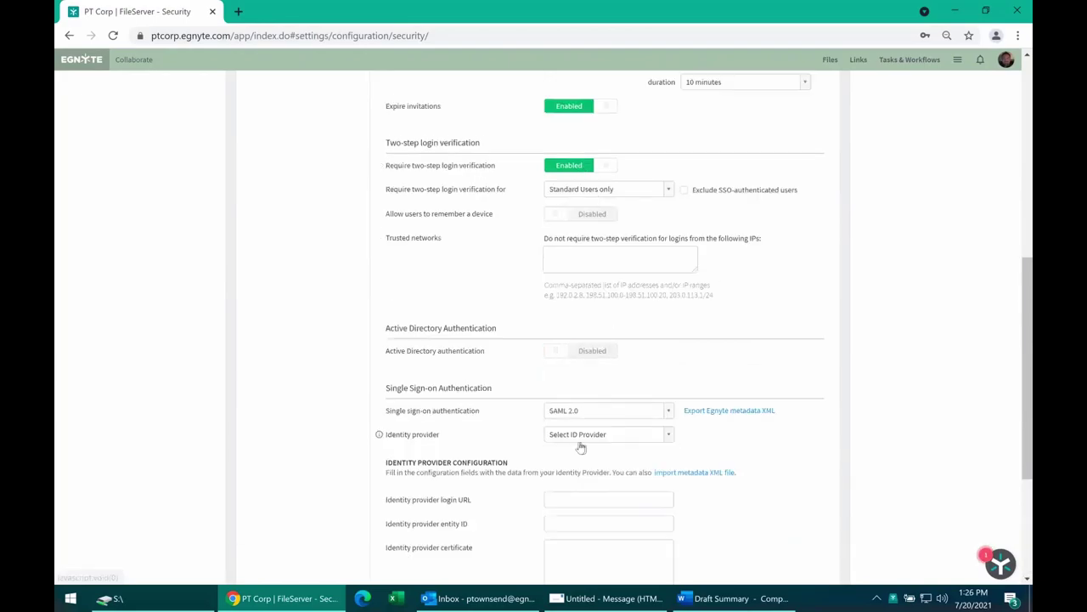
scroll(563, 448, "down", 1)
scroll(561, 449, "down", 1)
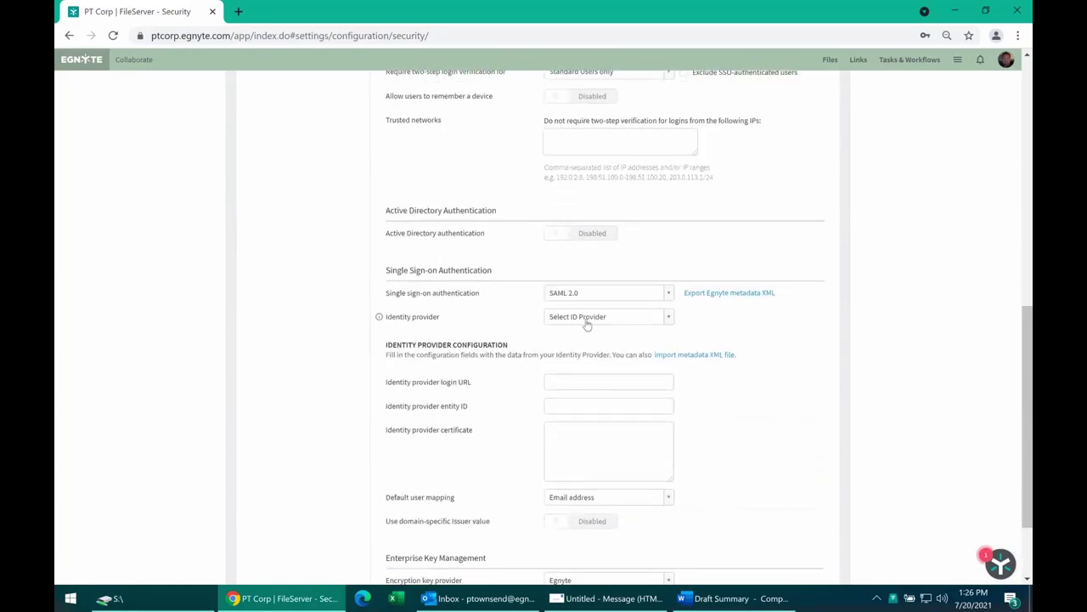
left_click(586, 321)
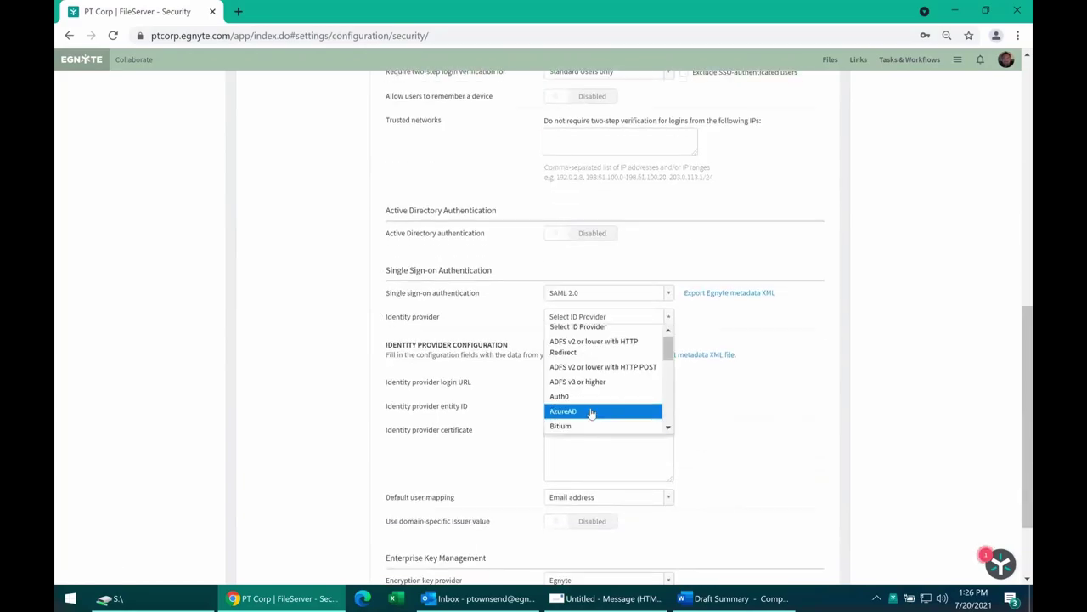
scroll(593, 409, "down", 1)
left_click(527, 315)
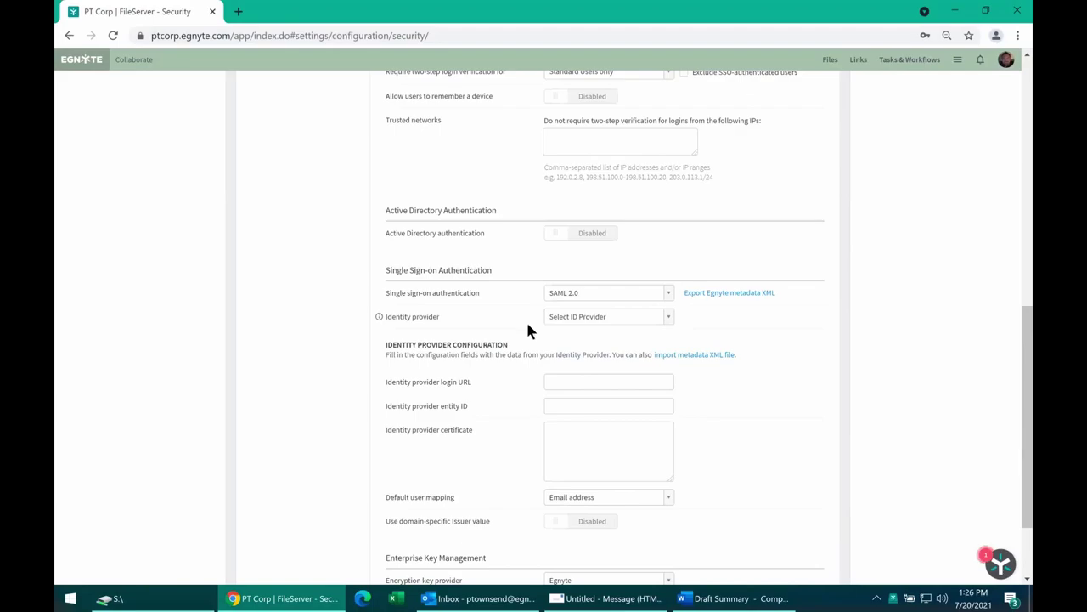
Go to the Links page listing all company shared links.
scroll(527, 323, "up", 2)
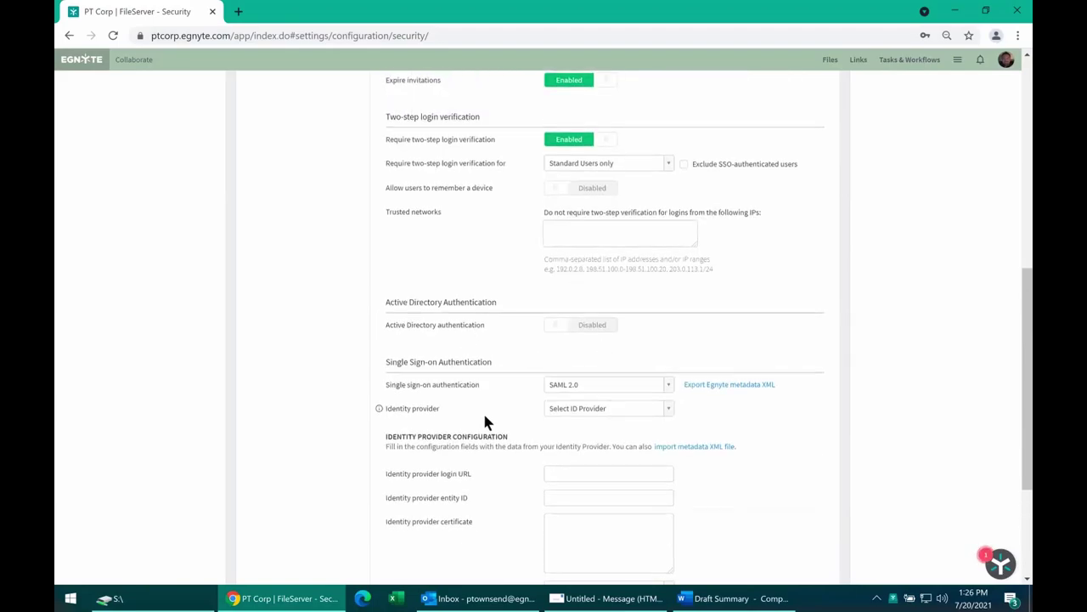
scroll(483, 410, "up", 1)
scroll(558, 410, "up", 1)
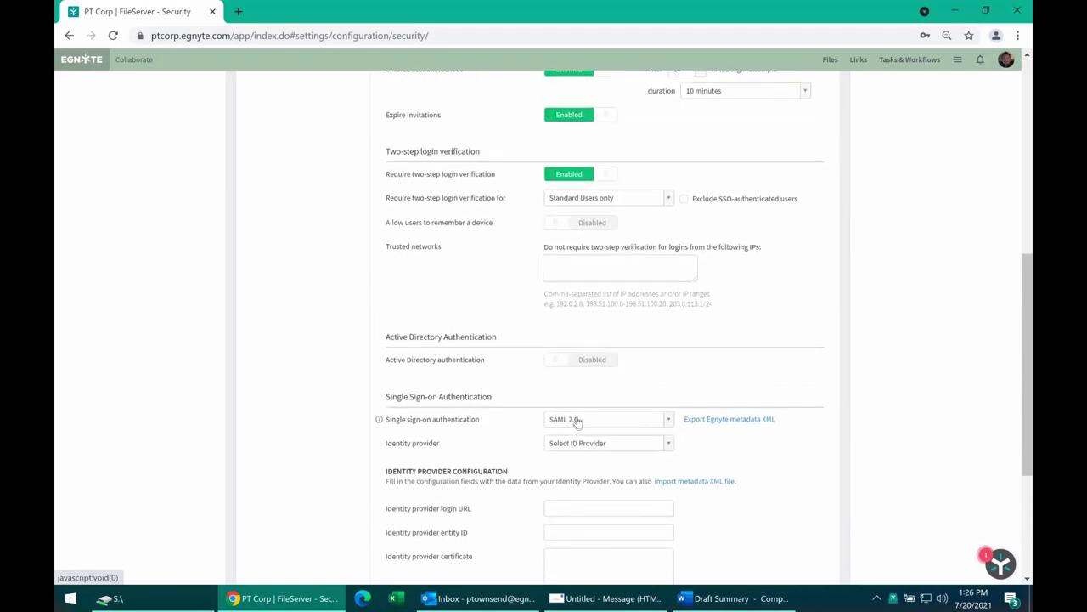
scroll(570, 395, "up", 2)
scroll(571, 398, "up", 1)
scroll(531, 404, "up", 3)
scroll(528, 397, "up", 2)
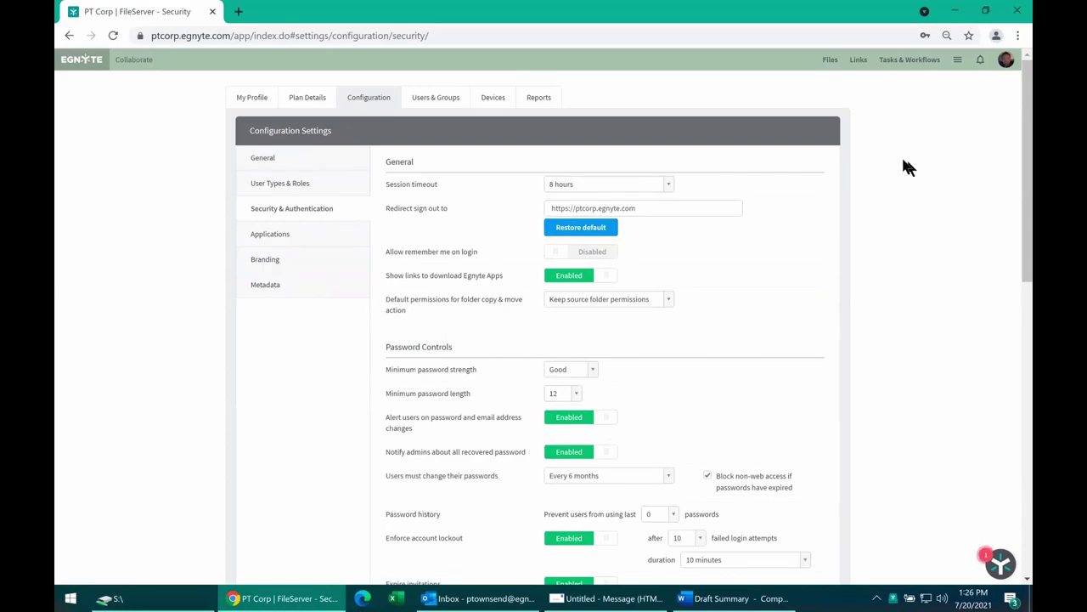
left_click(858, 65)
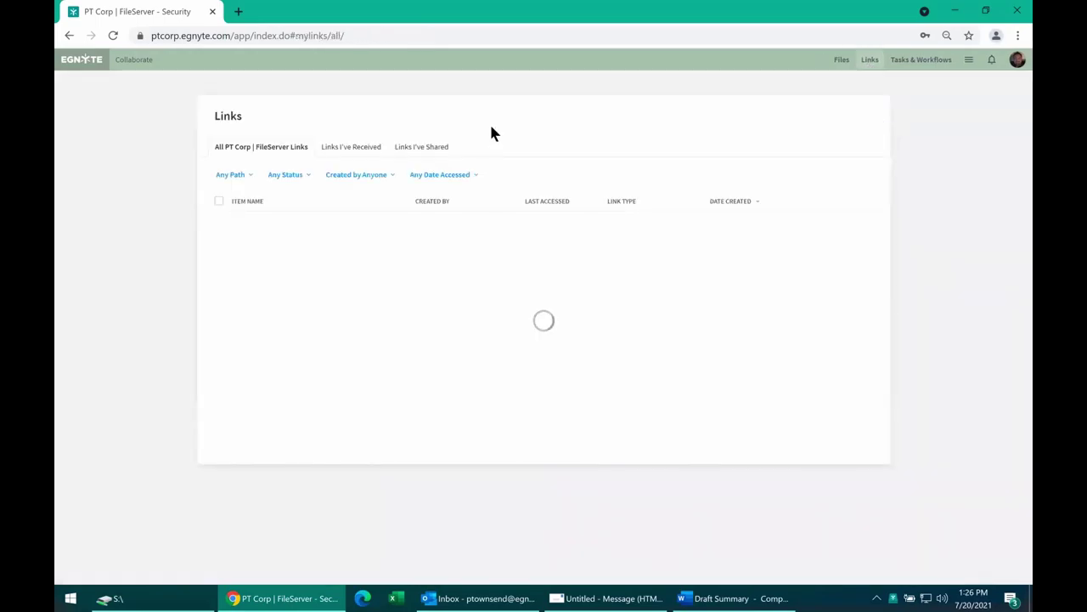
left_click(1006, 59)
left_click(890, 79)
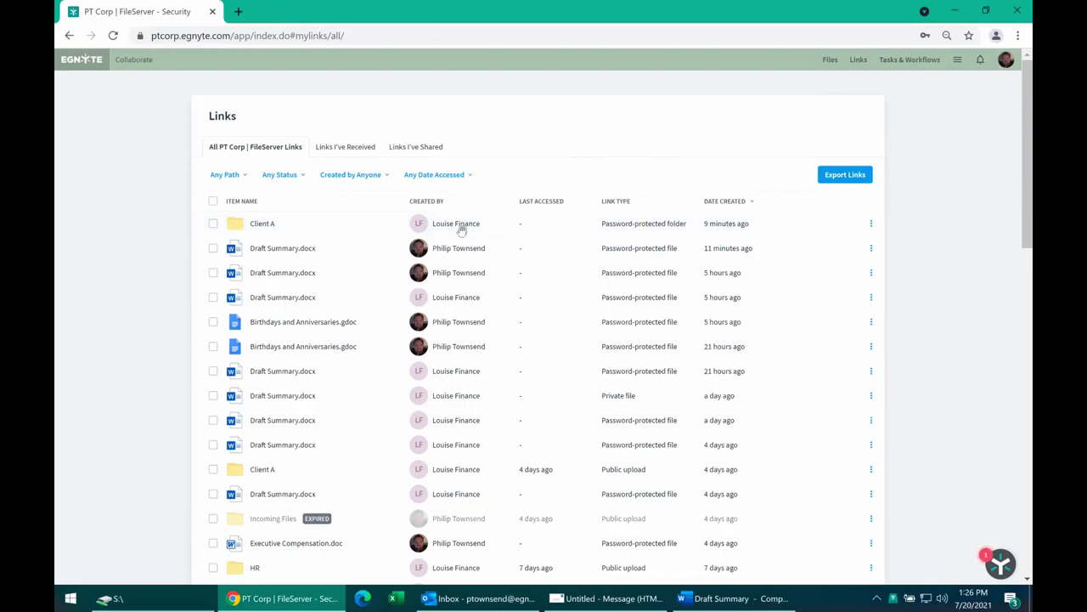
mouse_move(443, 229)
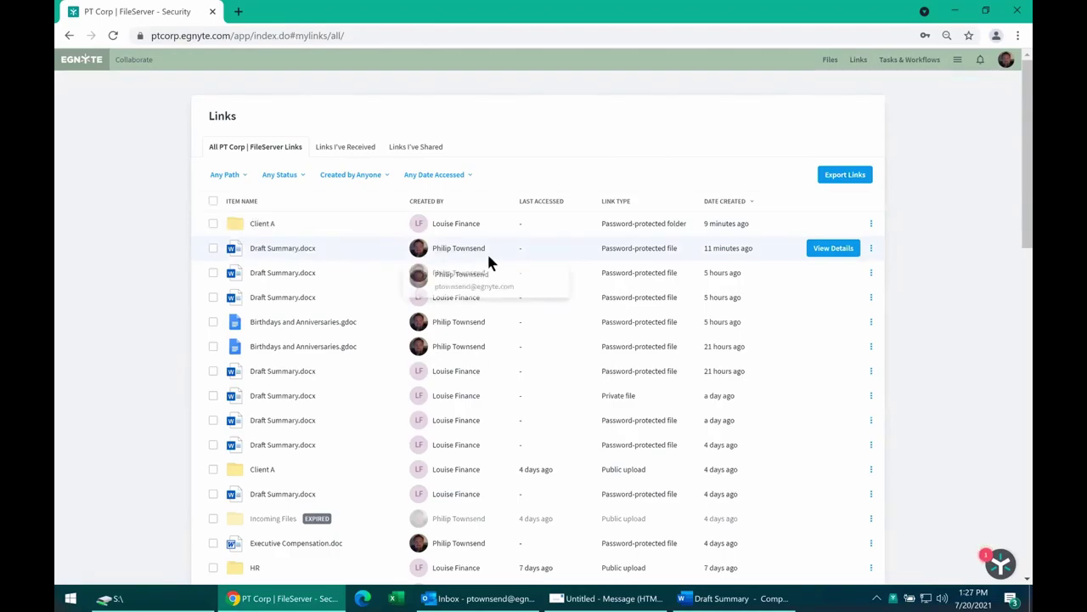
left_click(873, 249)
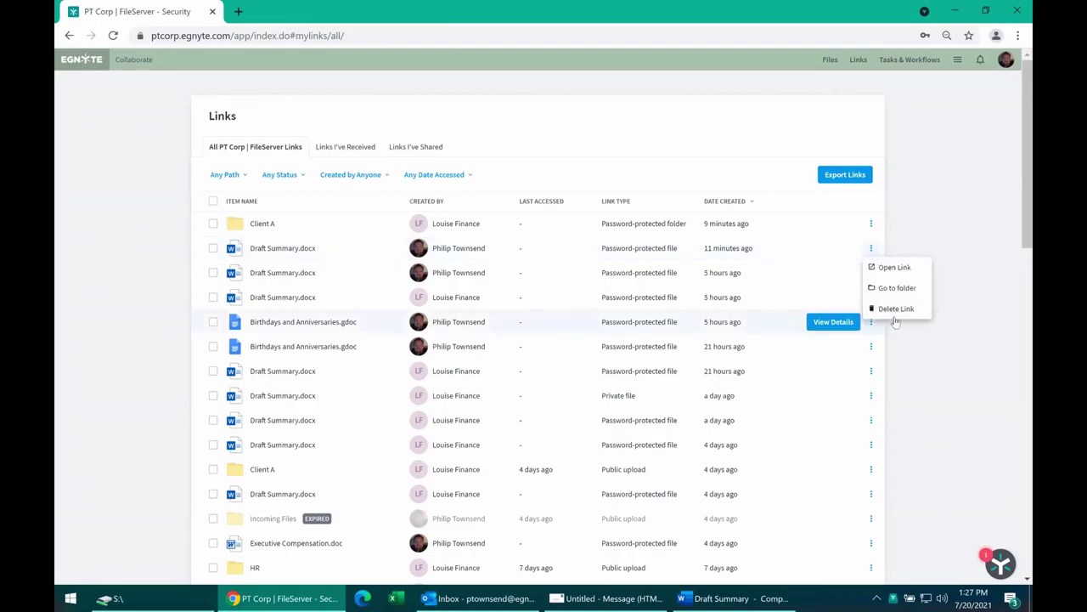
left_click(350, 148)
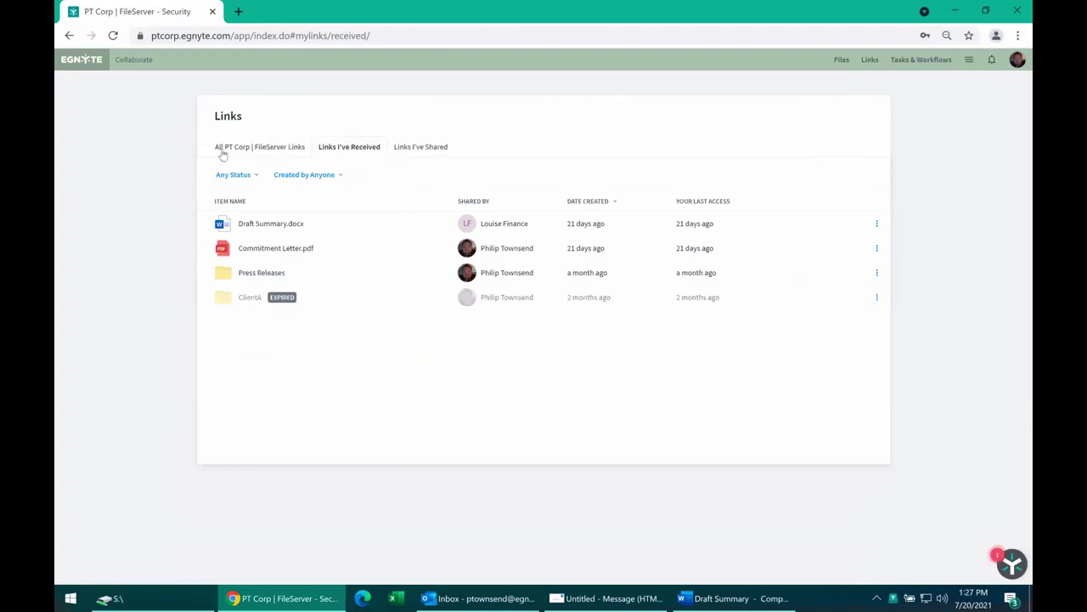
left_click(430, 153)
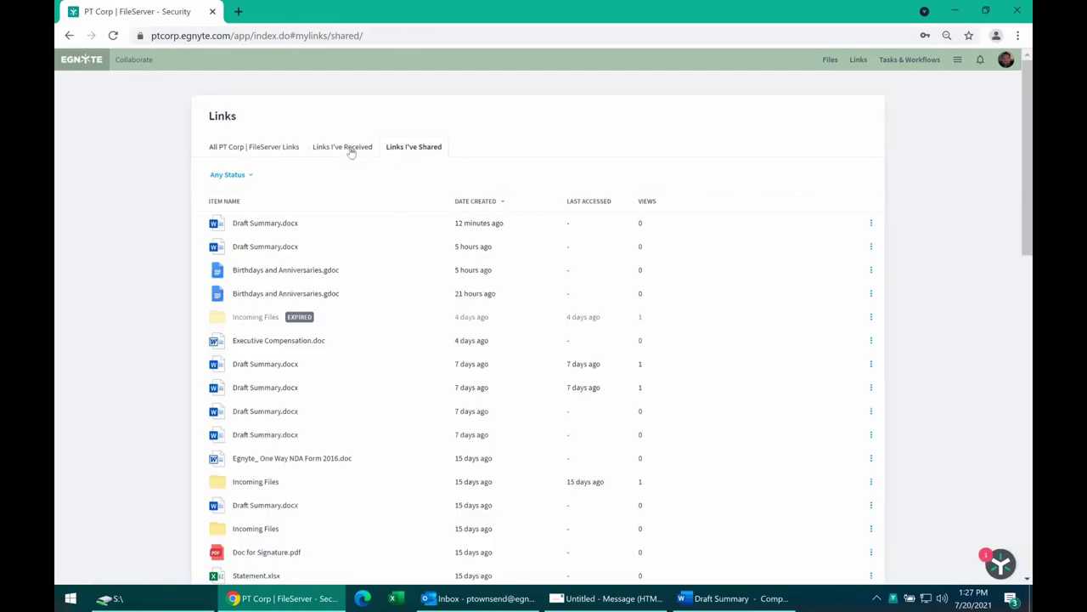
left_click(872, 222)
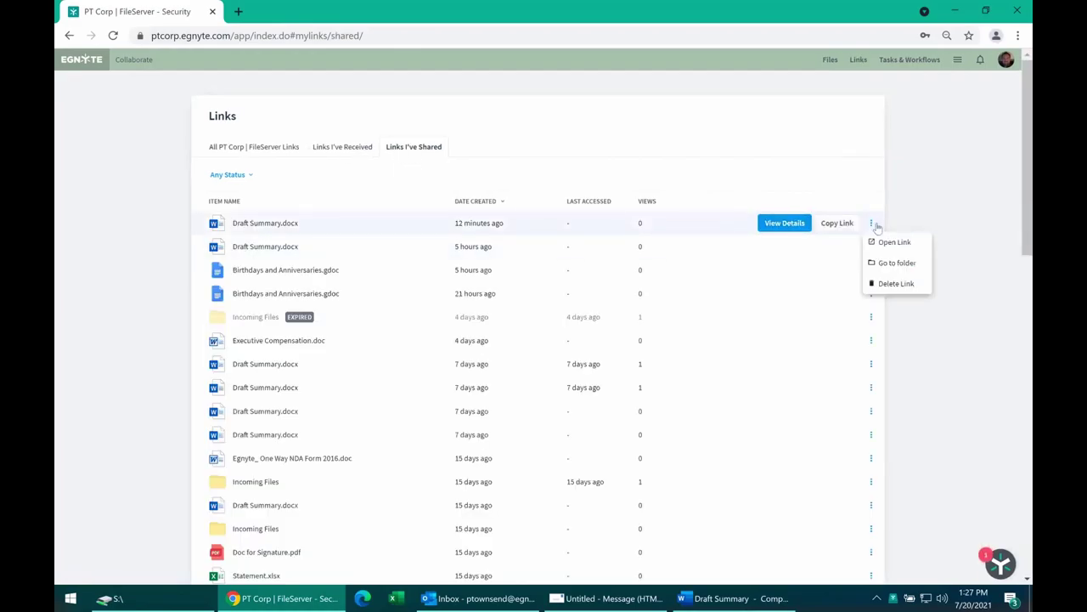
left_click(946, 205)
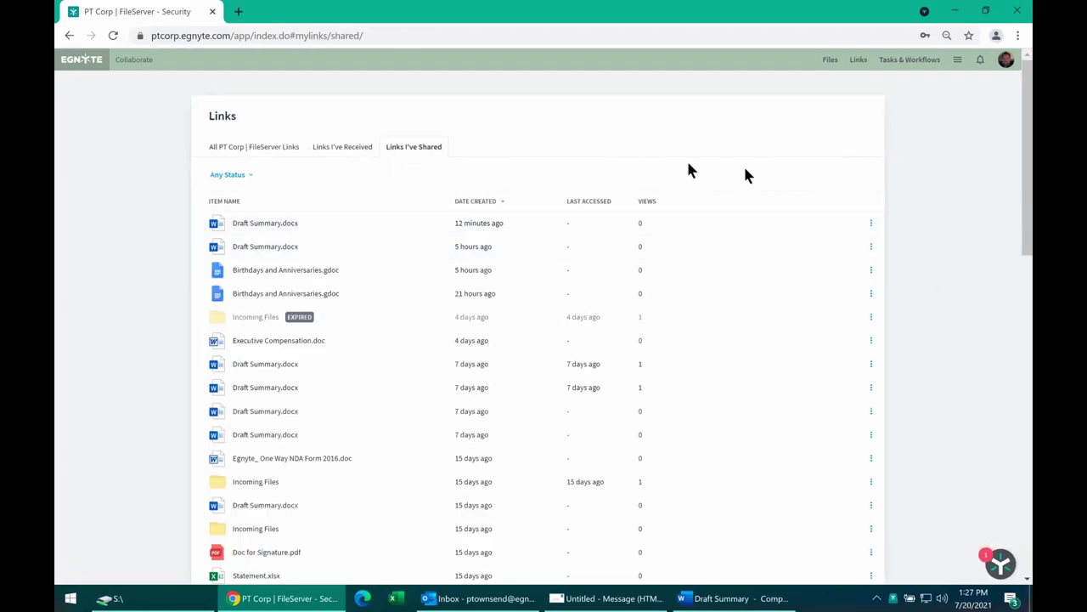
left_click(262, 152)
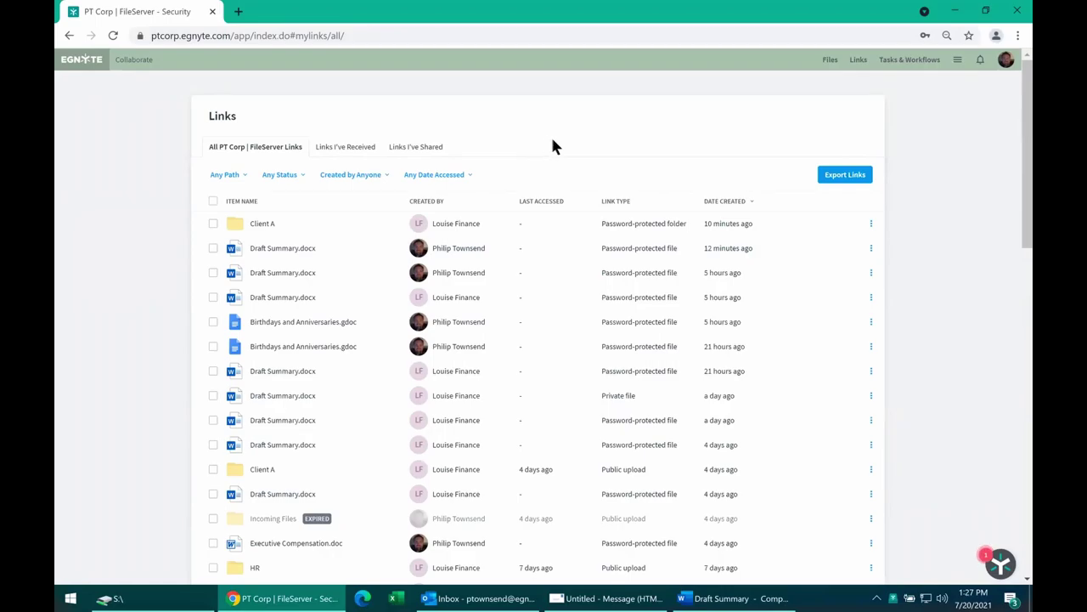
Open the Reports Center and go to the file audit reports.
left_click(957, 60)
left_click(892, 181)
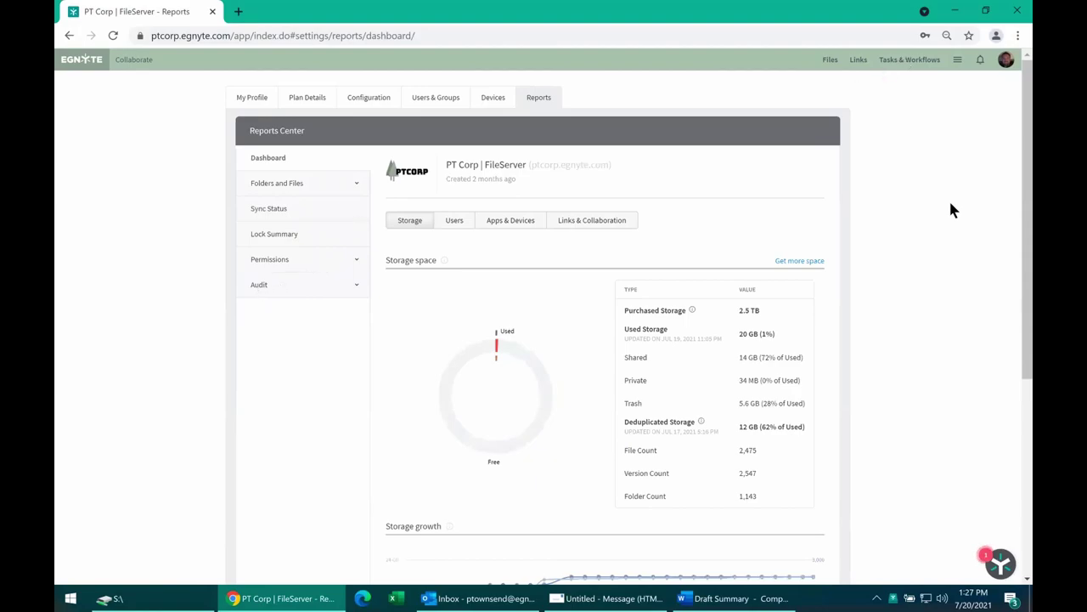
left_click(367, 285)
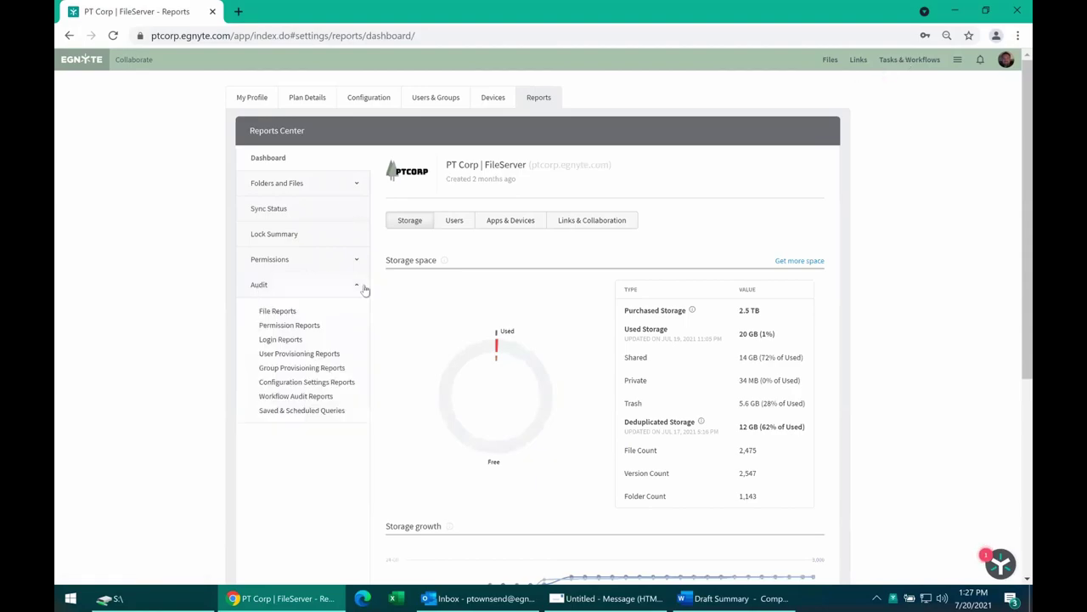
left_click(280, 312)
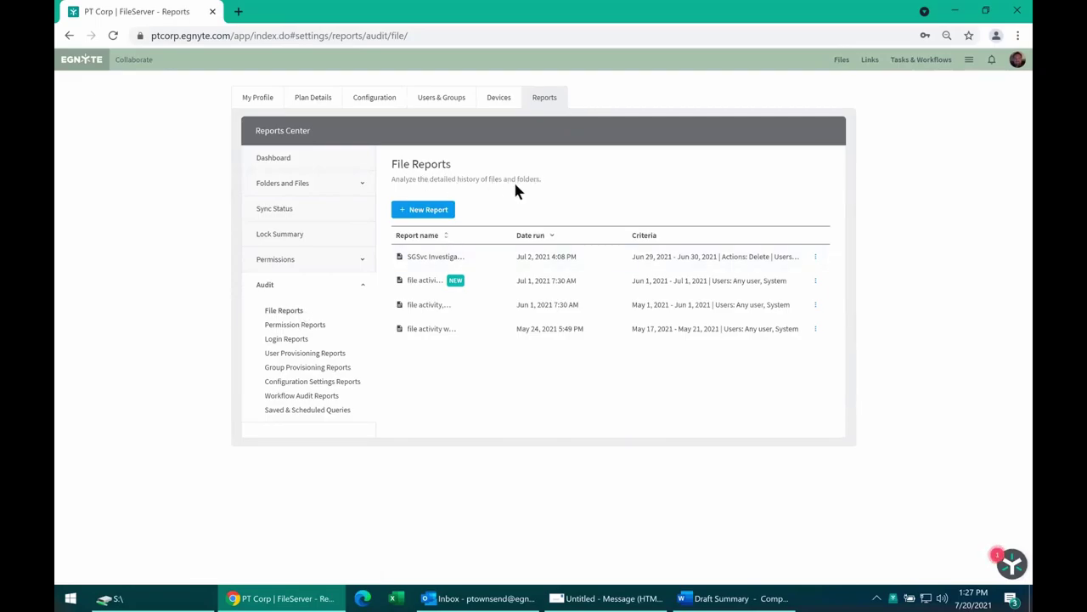
Start a new file audit report limited to Selected actions.
left_click(443, 211)
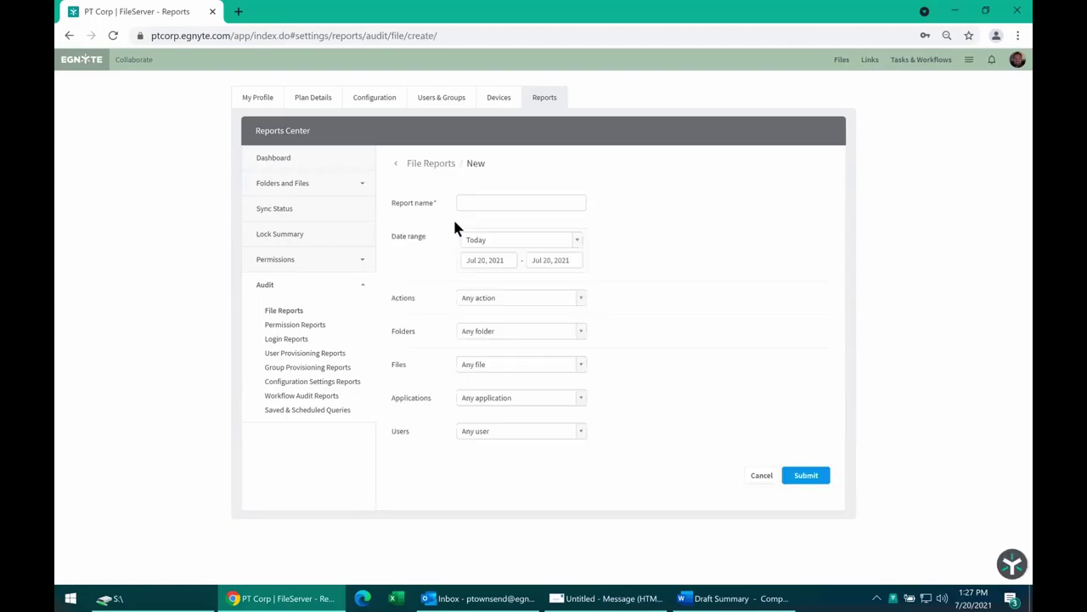
left_click(472, 302)
left_click(477, 328)
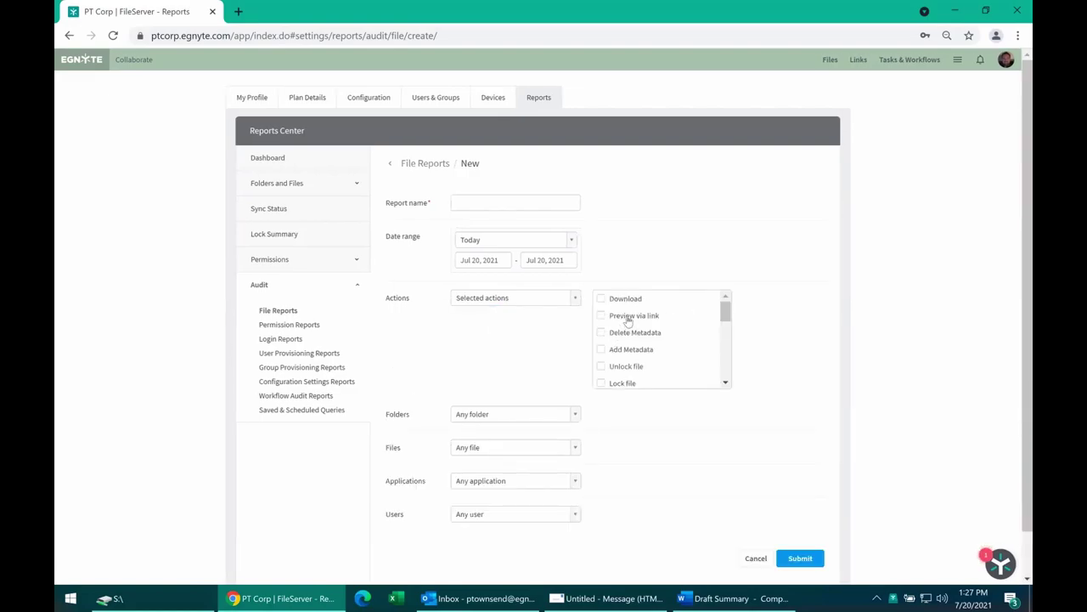
scroll(675, 340, "down", 2)
scroll(674, 340, "down", 4)
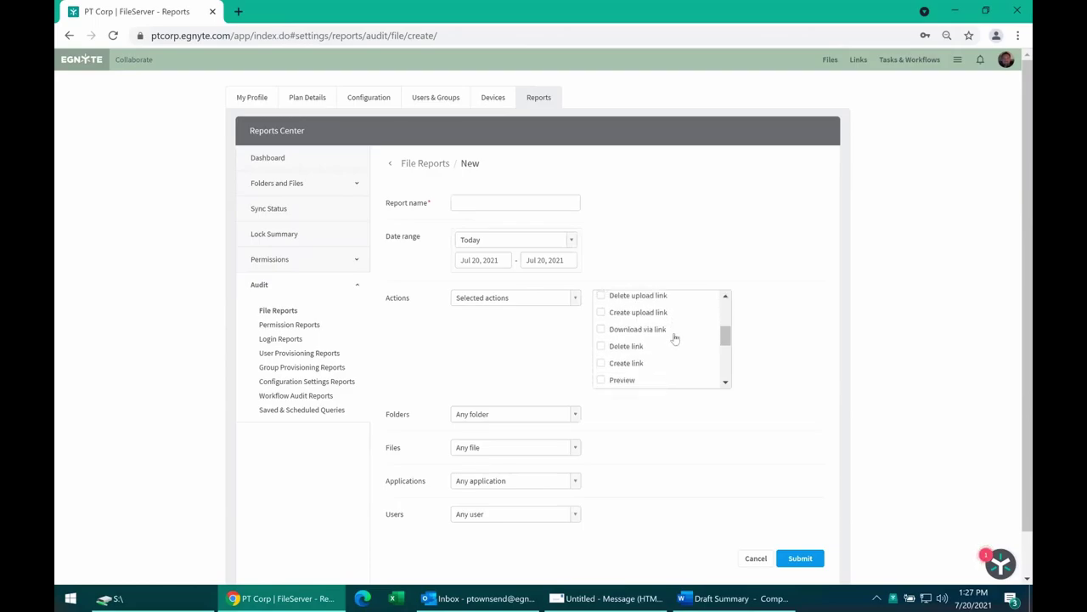
scroll(675, 340, "down", 4)
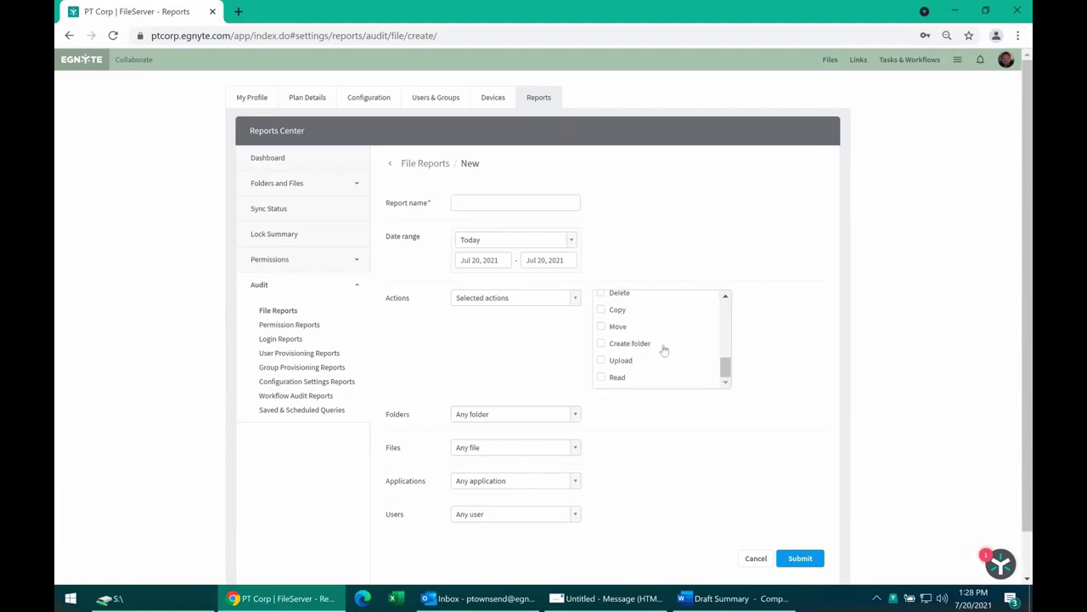
scroll(644, 340, "down", 1)
scroll(644, 340, "up", 2)
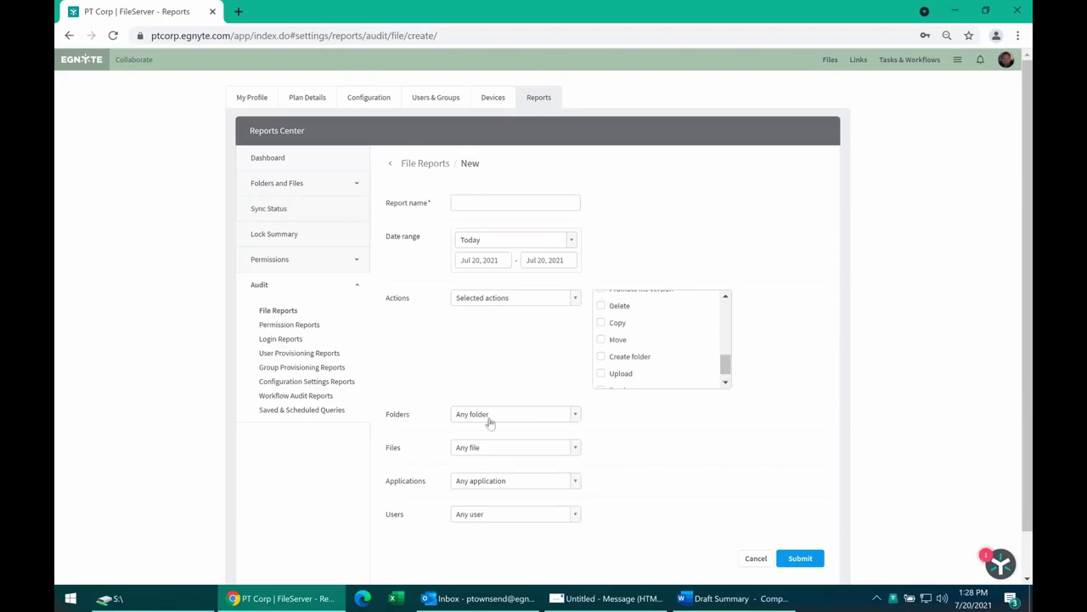
Keep the report's Files and Users filters covering any file and any user.
left_click(469, 442)
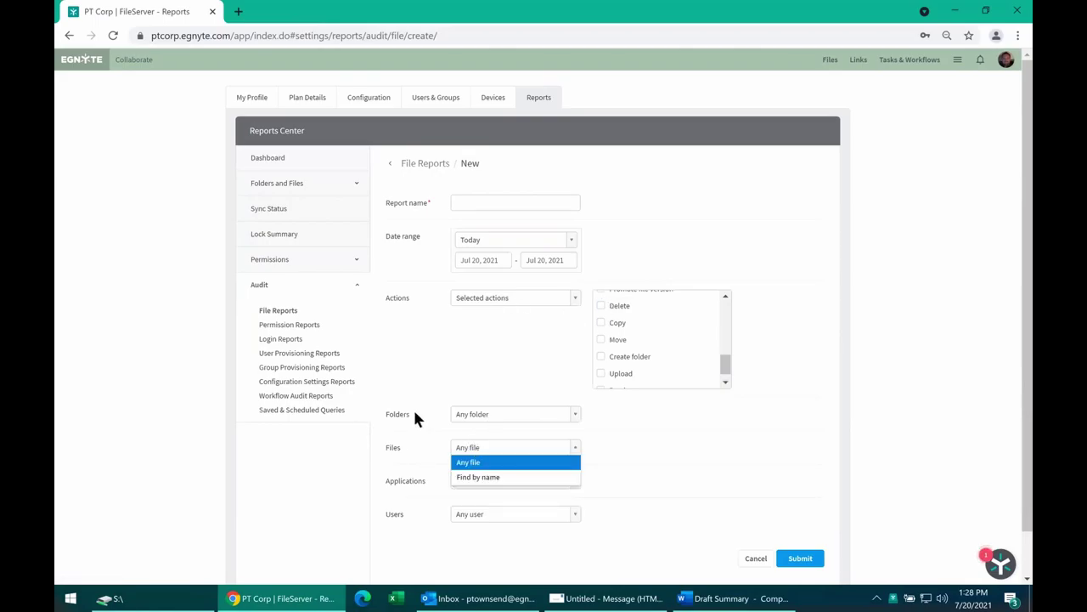
left_click(459, 514)
left_click(472, 515)
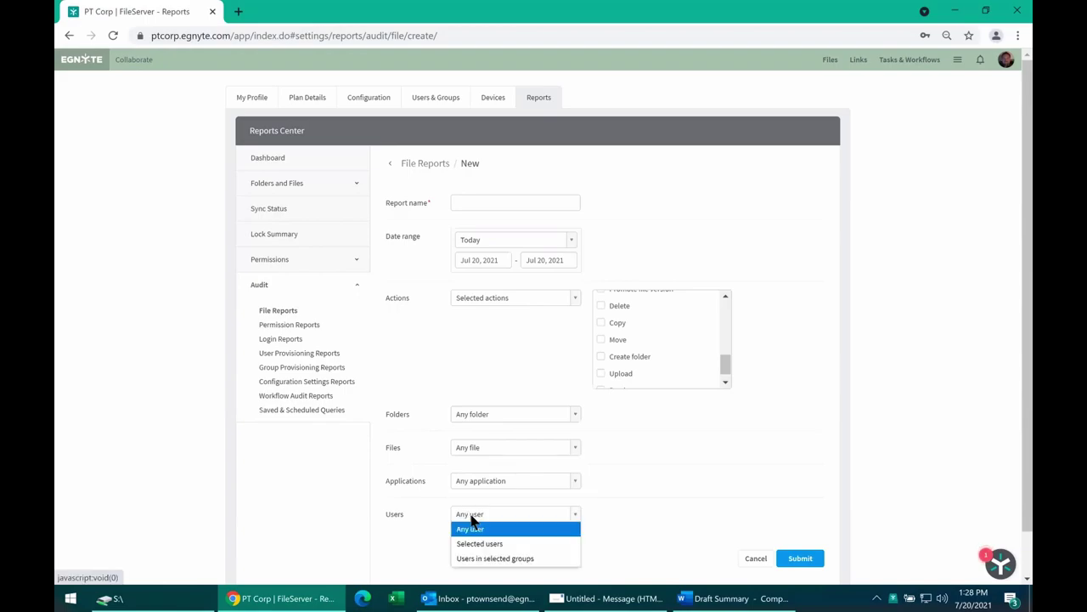
left_click(392, 499)
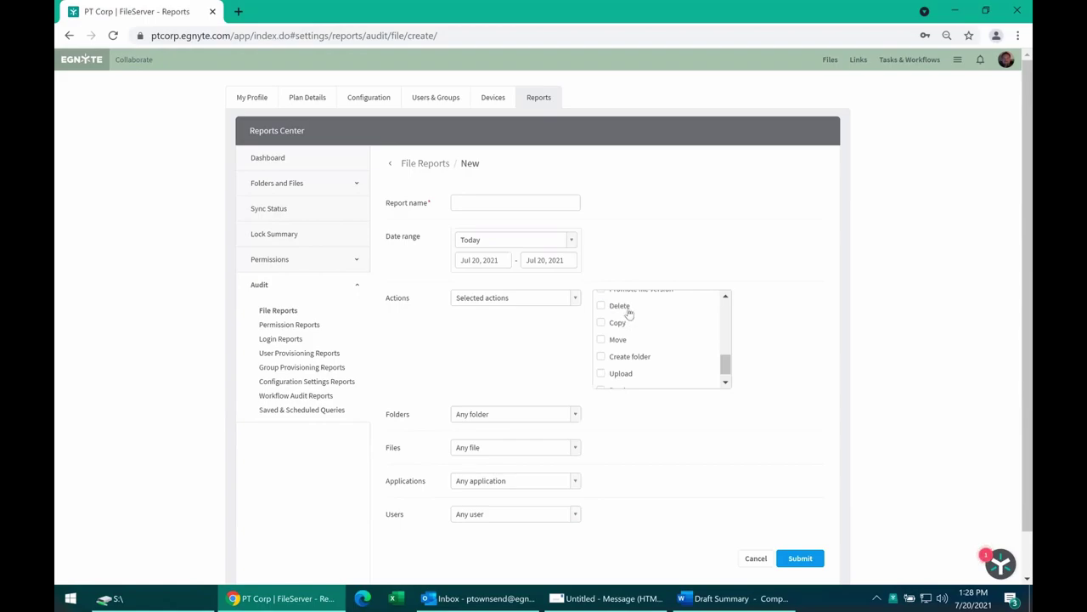
Go to Files, collapse the Shared folder tree, and open the Trash.
left_click(837, 63)
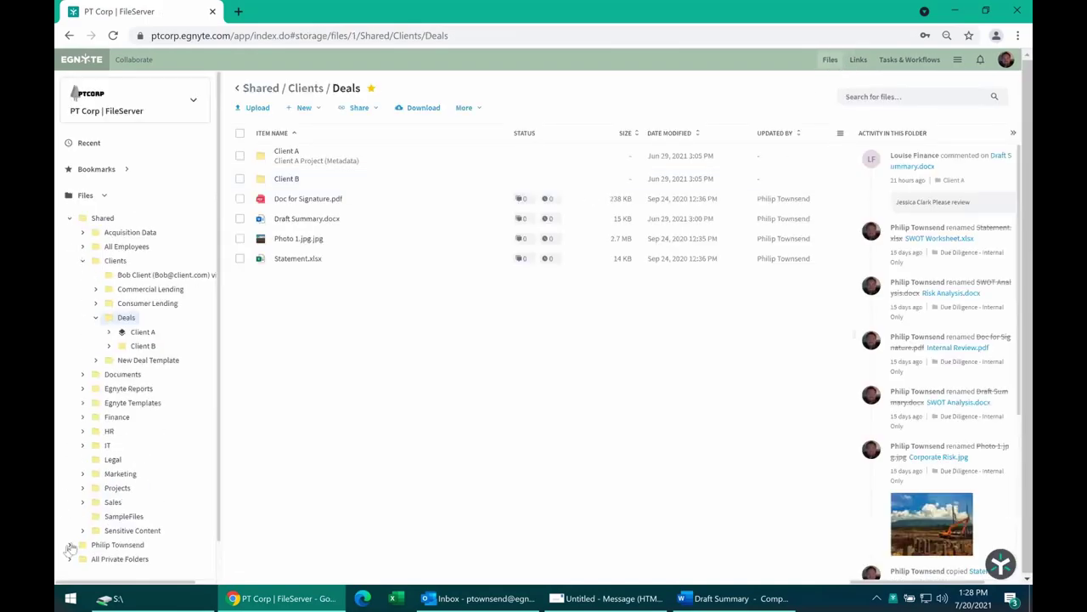
scroll(92, 518, "down", 1)
left_click(68, 180)
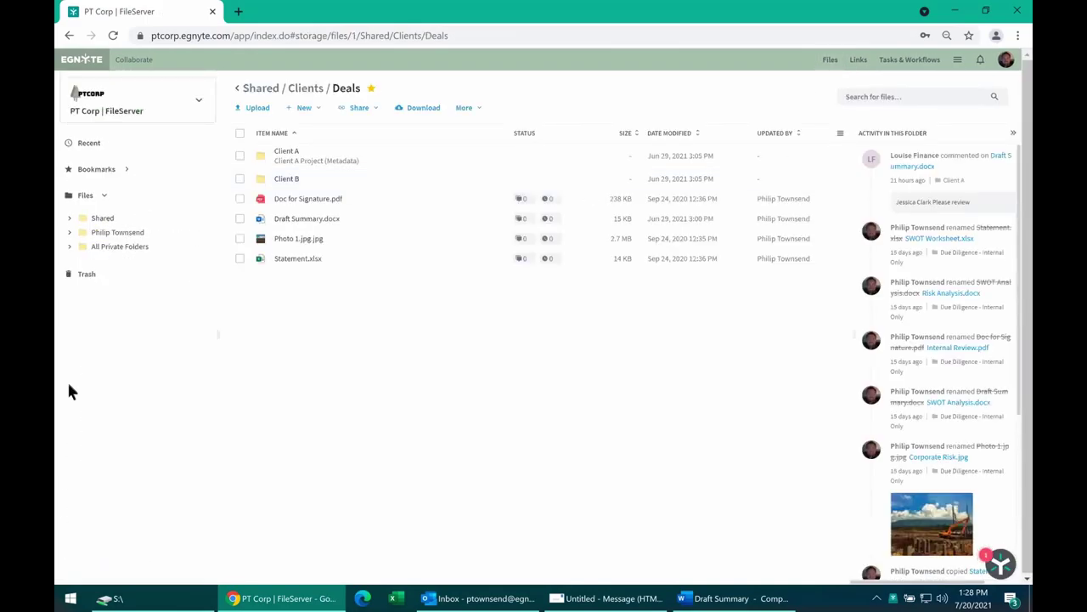
left_click(82, 278)
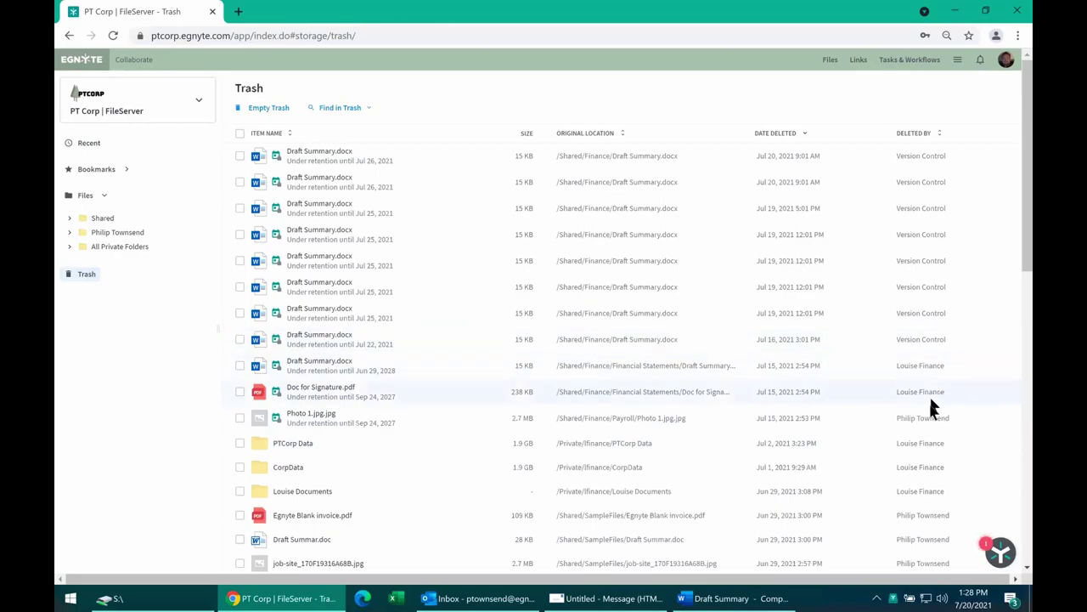
Select the 1.9 GB PTCorp Data folder to view its restore options, then deselect it.
scroll(936, 407, "down", 2)
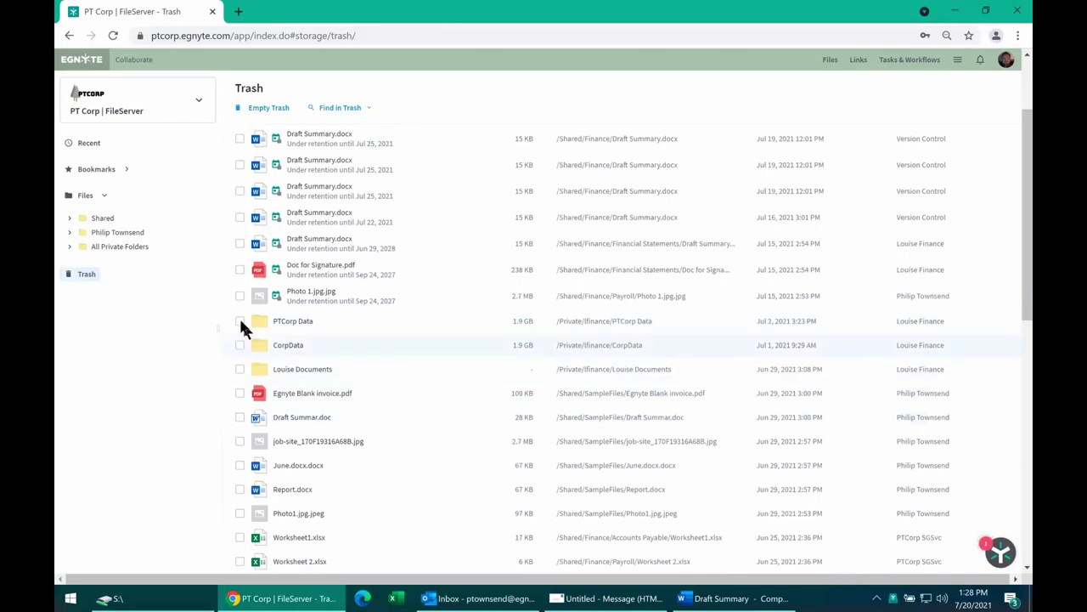
left_click(239, 321)
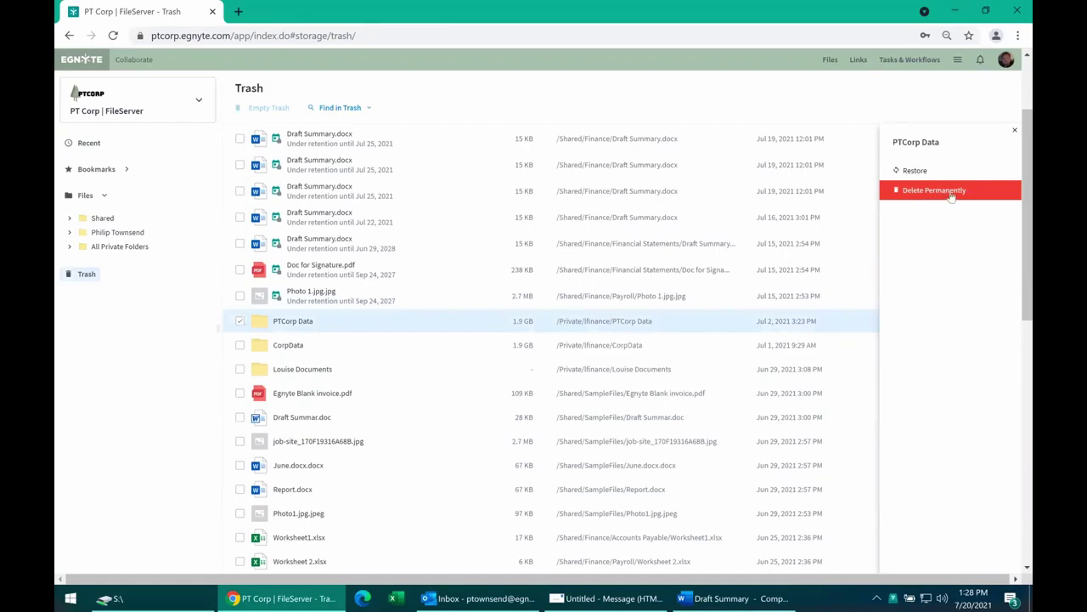
left_click(1016, 134)
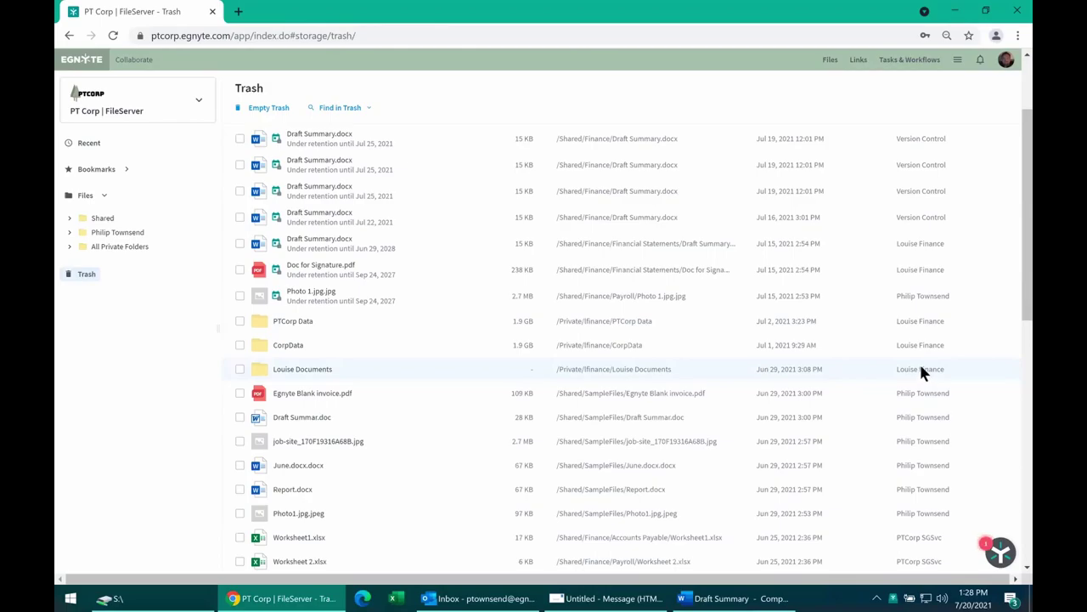
Select Louise Documents in the Trash to view its restore options, then deselect it.
left_click(240, 369)
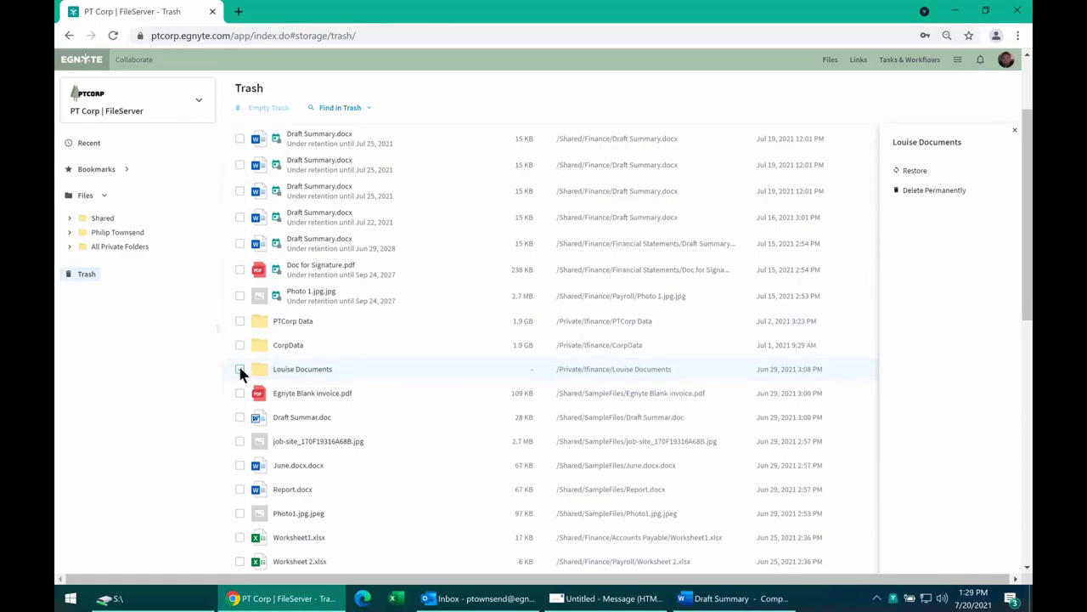
left_click(241, 370)
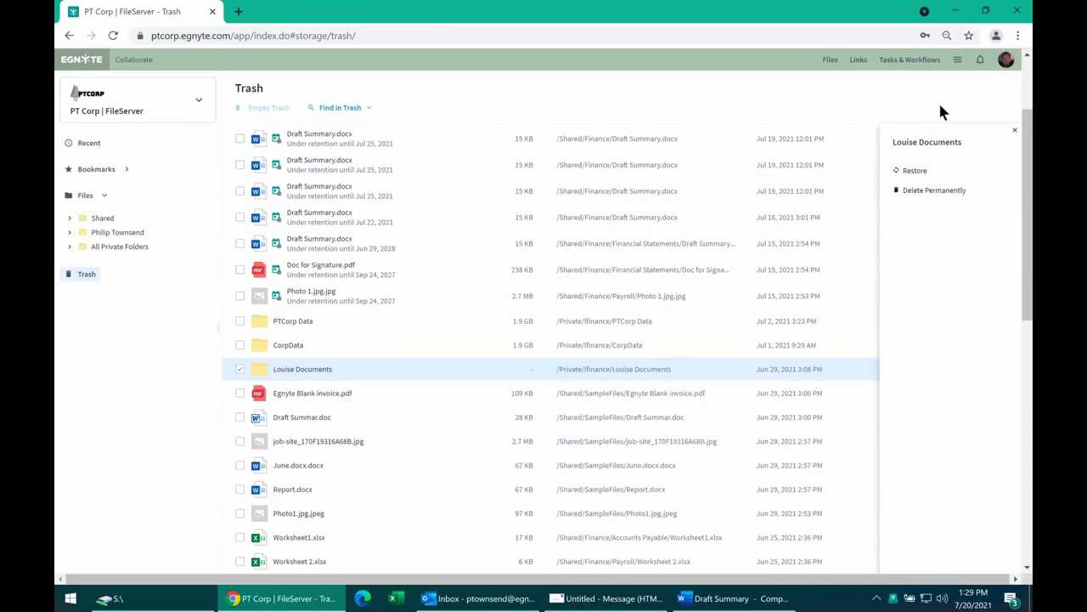
left_click(1014, 130)
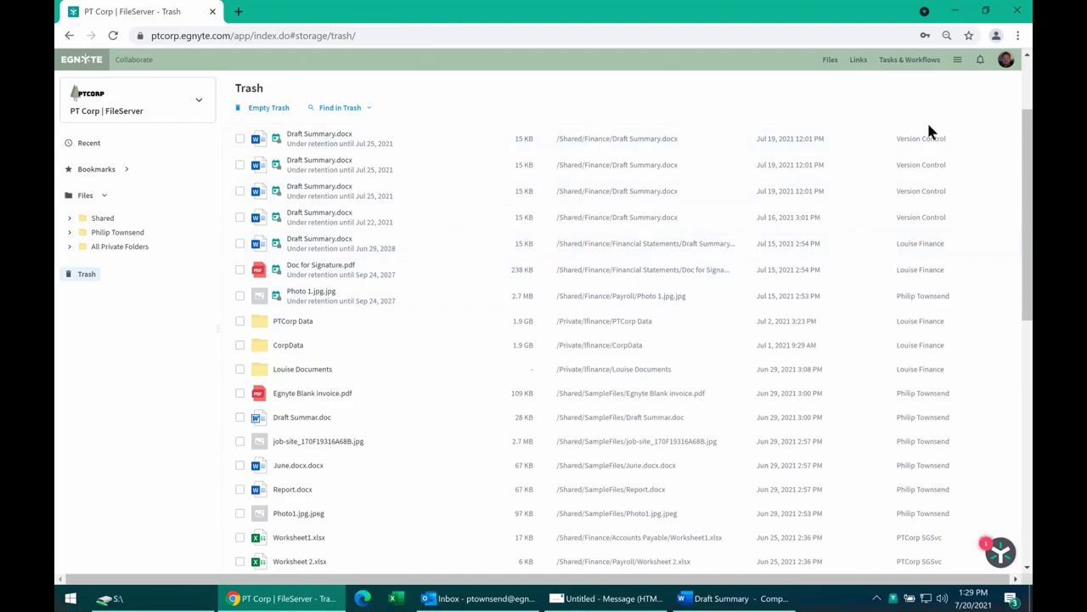
left_click(957, 59)
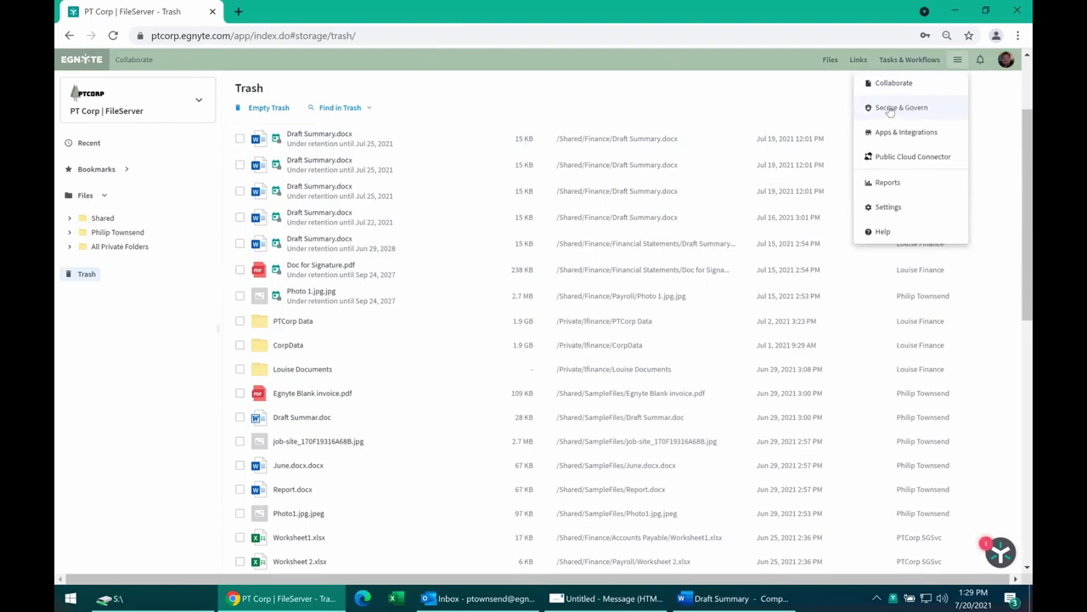
Check a retention-locked Draft Summary.docx version's restore options, then deselect it.
left_click(299, 192)
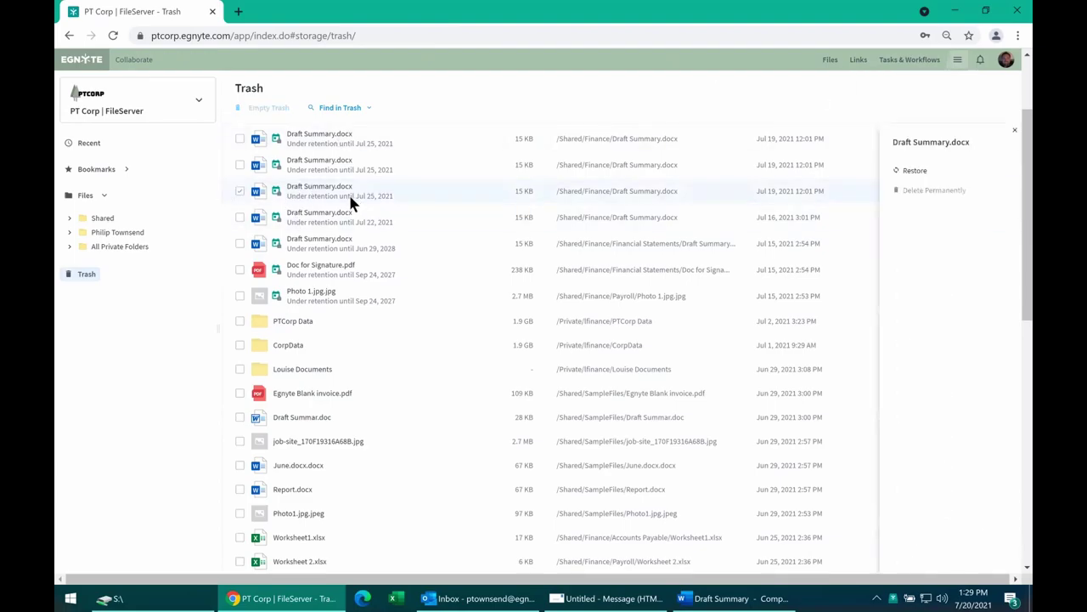
mouse_move(914, 197)
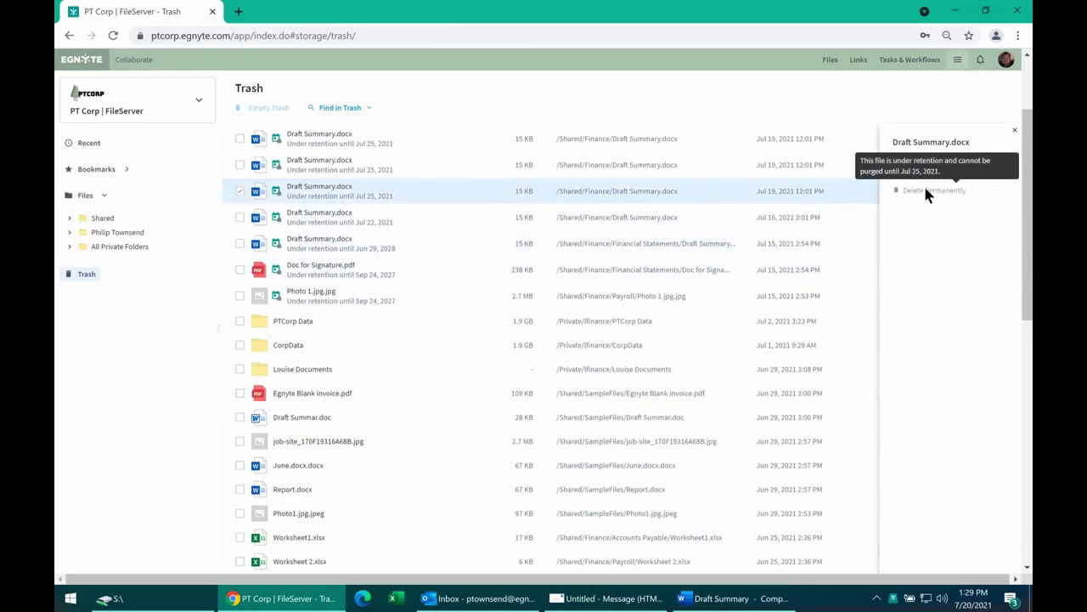
left_click(1014, 130)
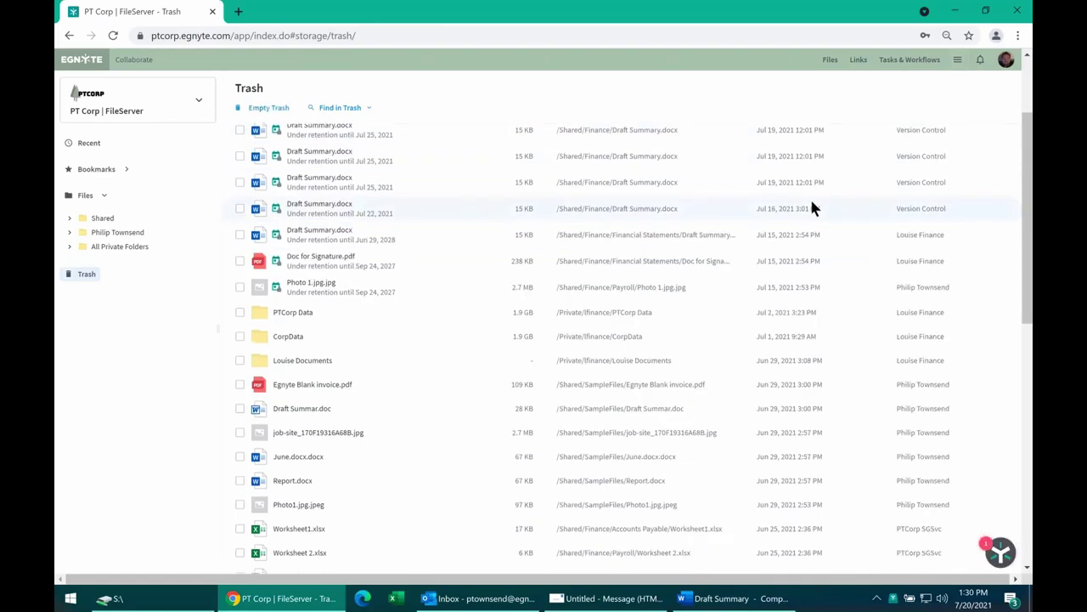
Leave the Trash and return to the Files area.
scroll(611, 255, "up", 1)
scroll(582, 253, "up", 1)
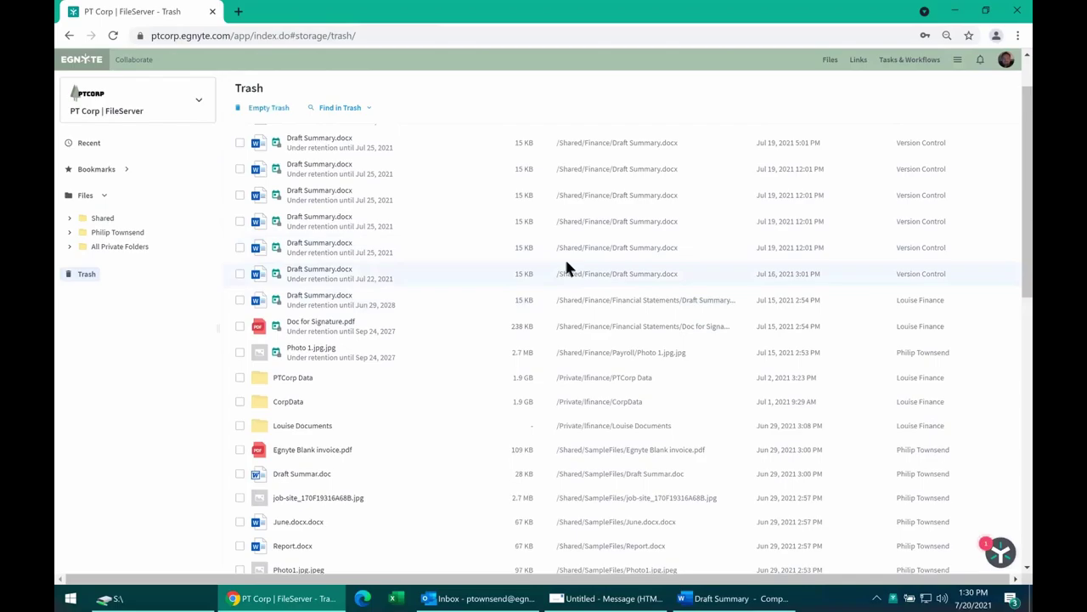
scroll(561, 255, "up", 1)
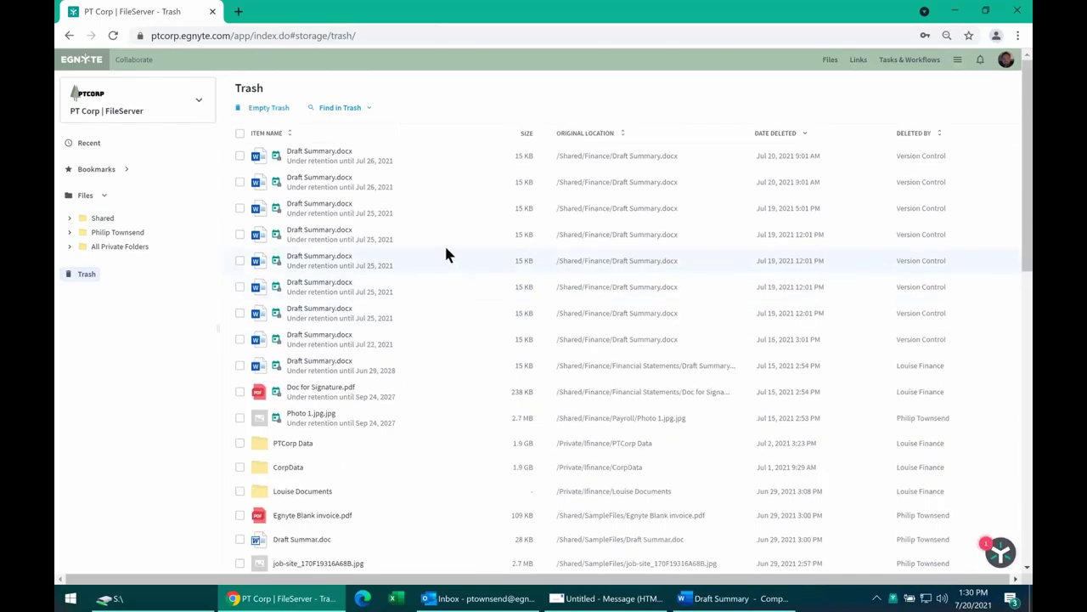
left_click(830, 60)
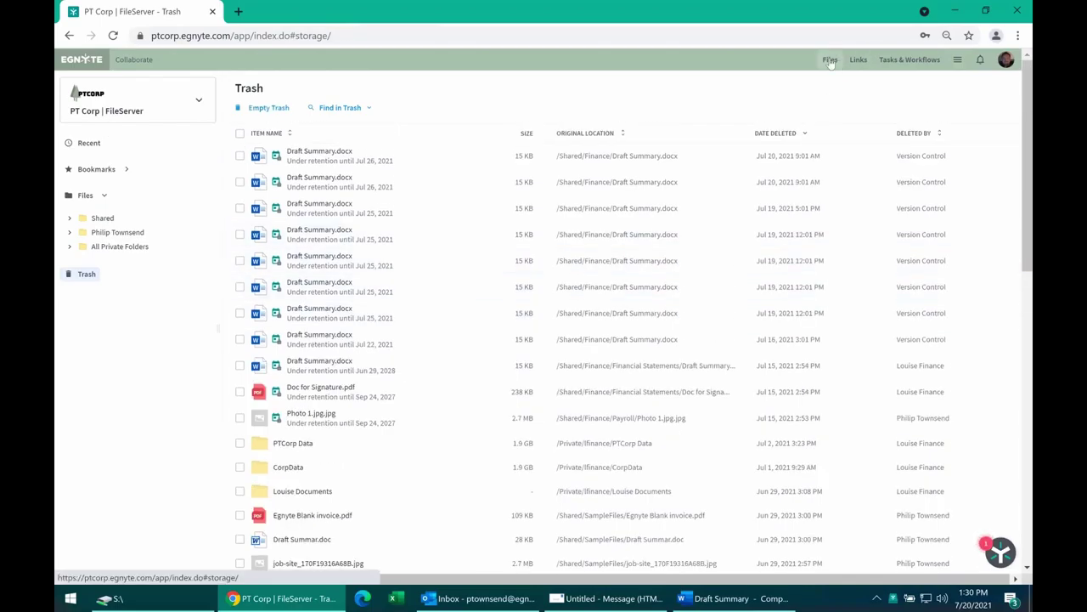
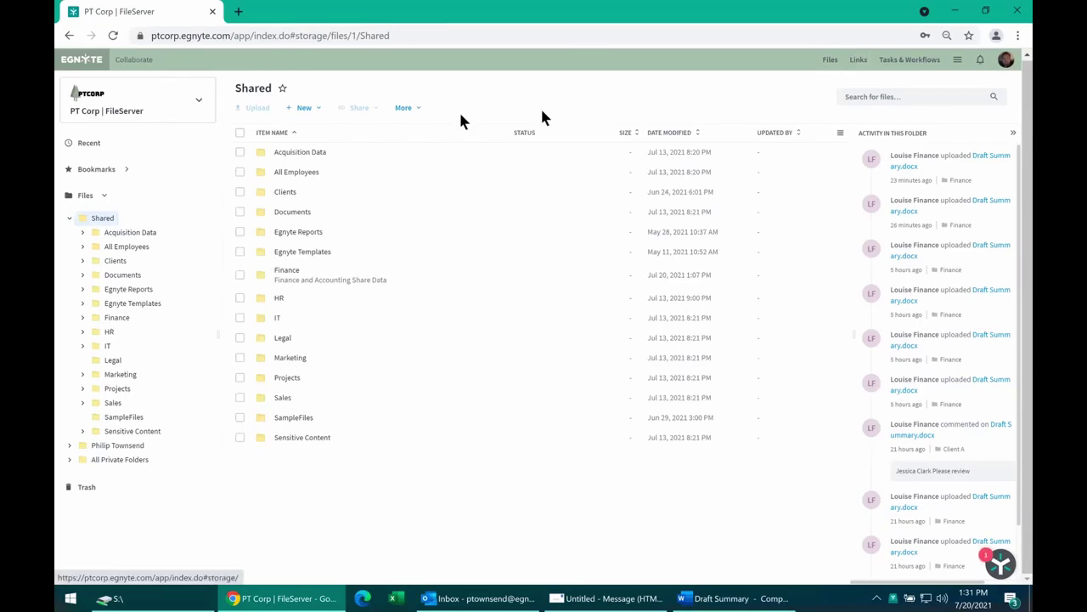
Start a public link for the HR folder with click notification, then abandon it.
left_click(240, 298)
left_click(751, 190)
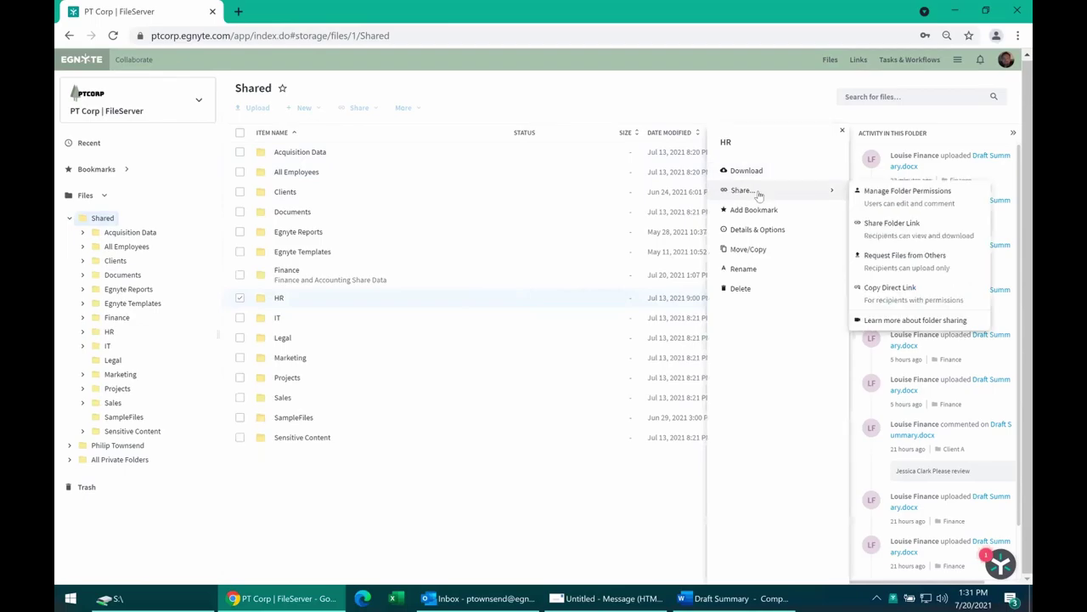
left_click(906, 228)
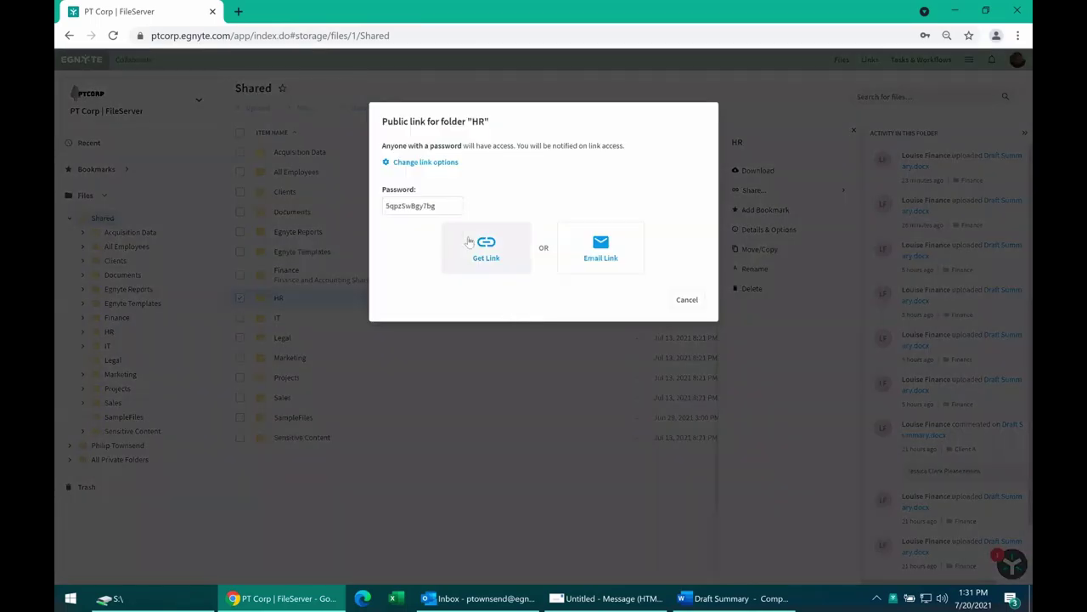
left_click(396, 162)
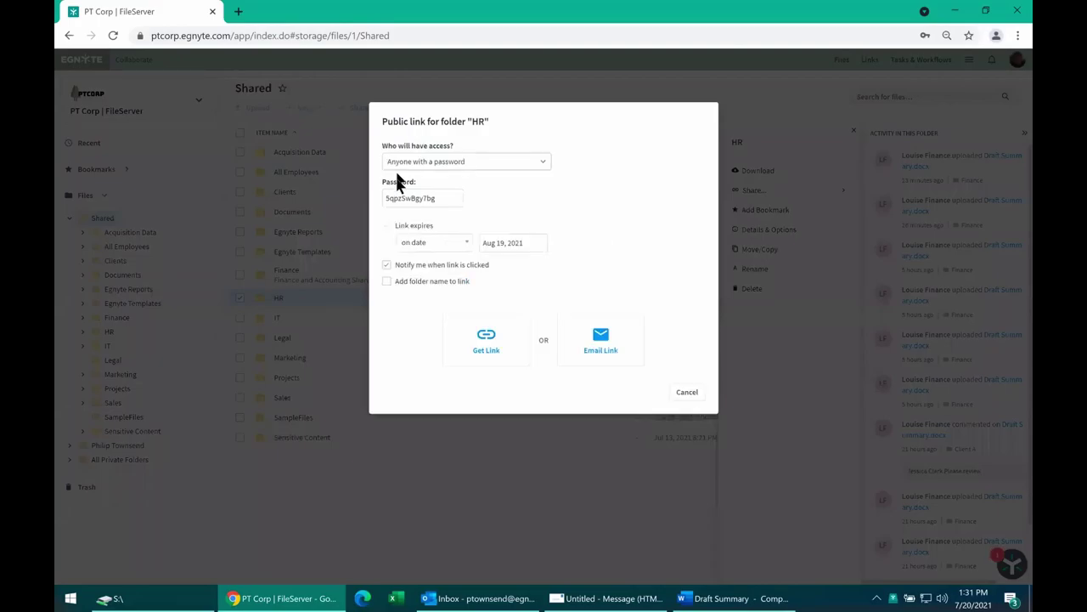
left_click(399, 268)
left_click(687, 394)
left_click(684, 396)
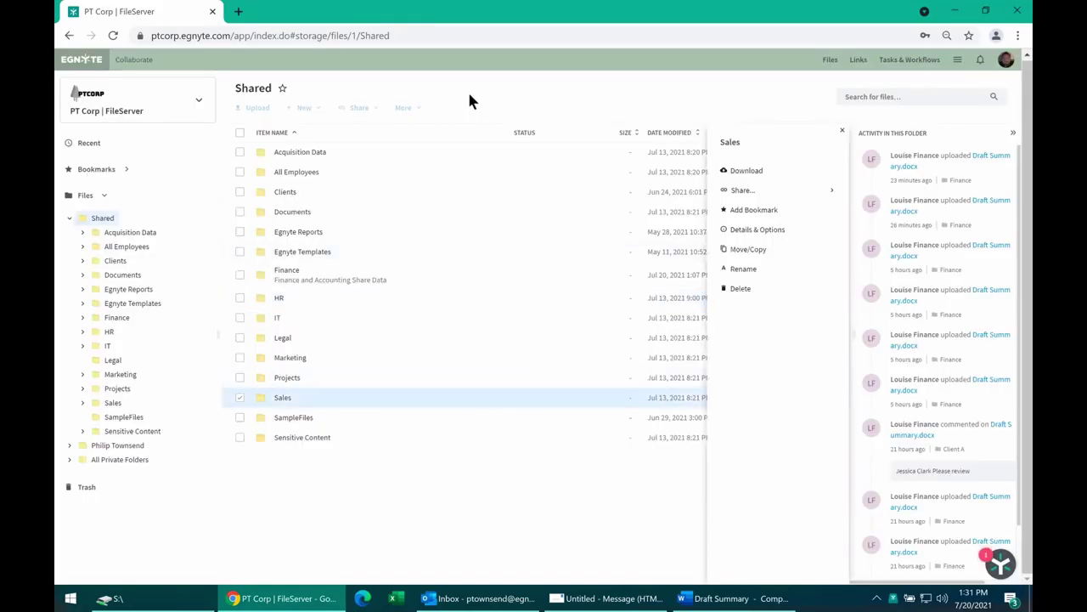
left_click(239, 398)
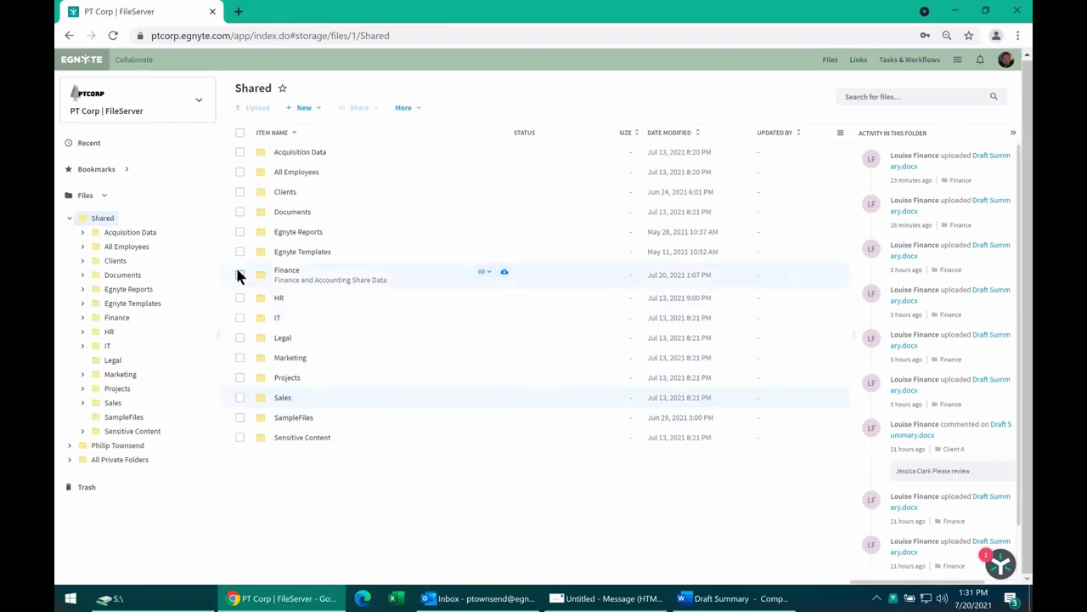
Go through Clients, Deals and Client A into the Incoming Files folder.
left_click(239, 192)
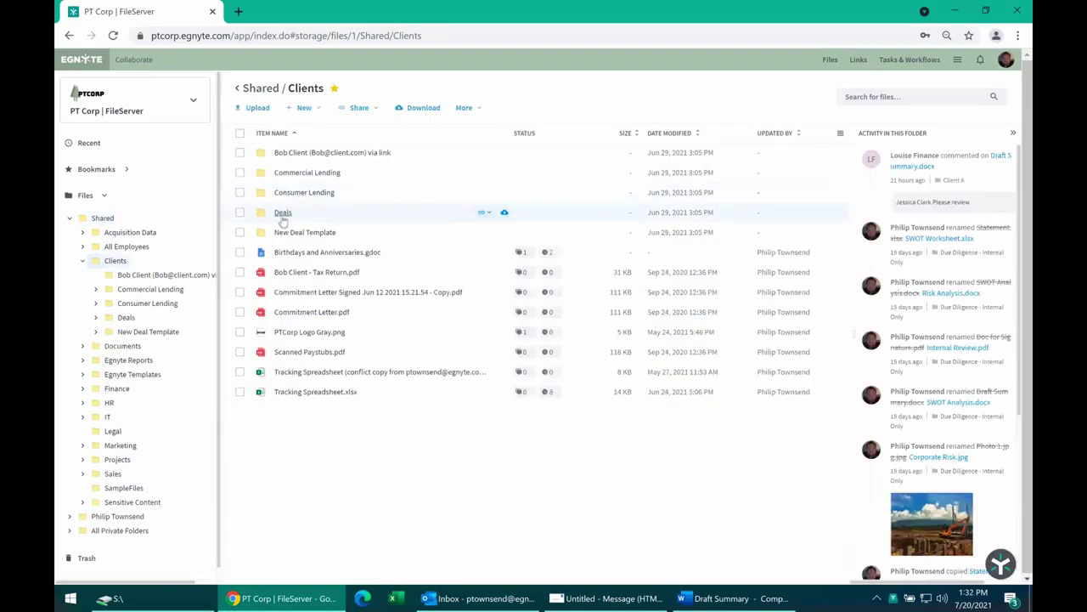
left_click(283, 213)
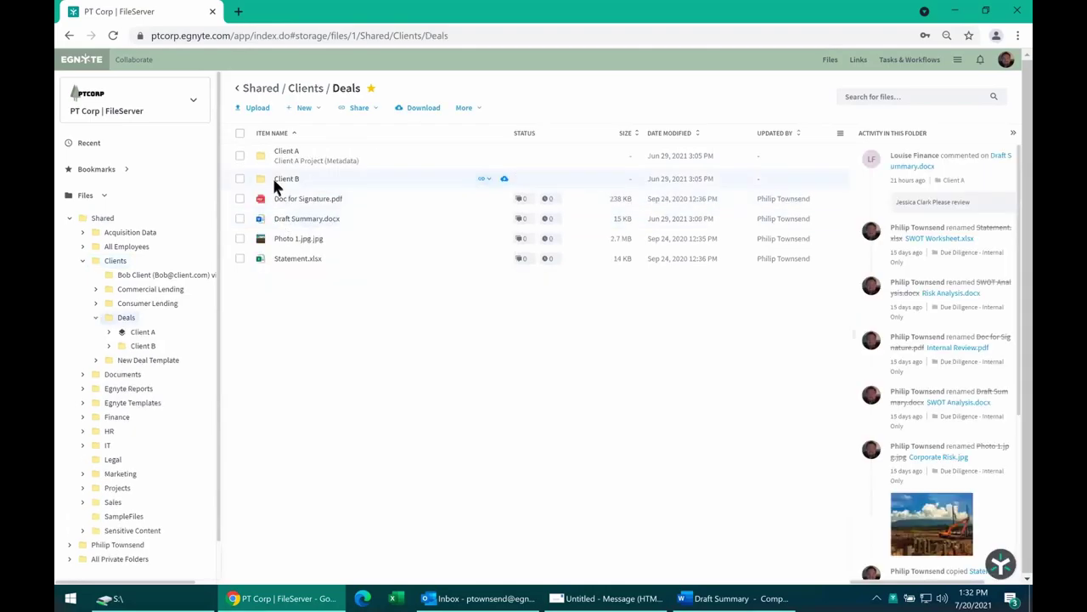
left_click(283, 154)
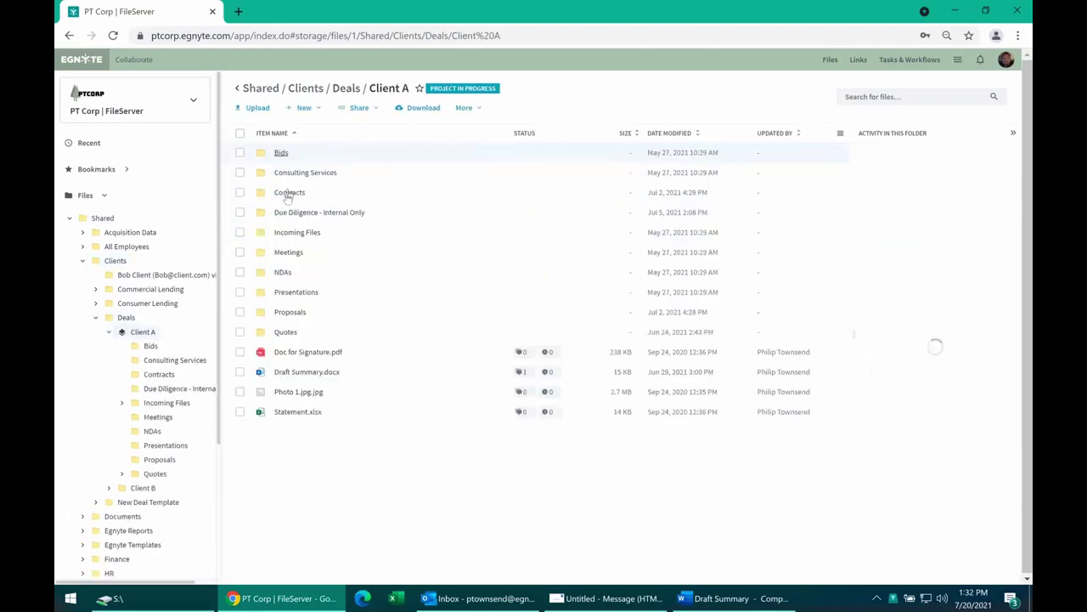
left_click(285, 231)
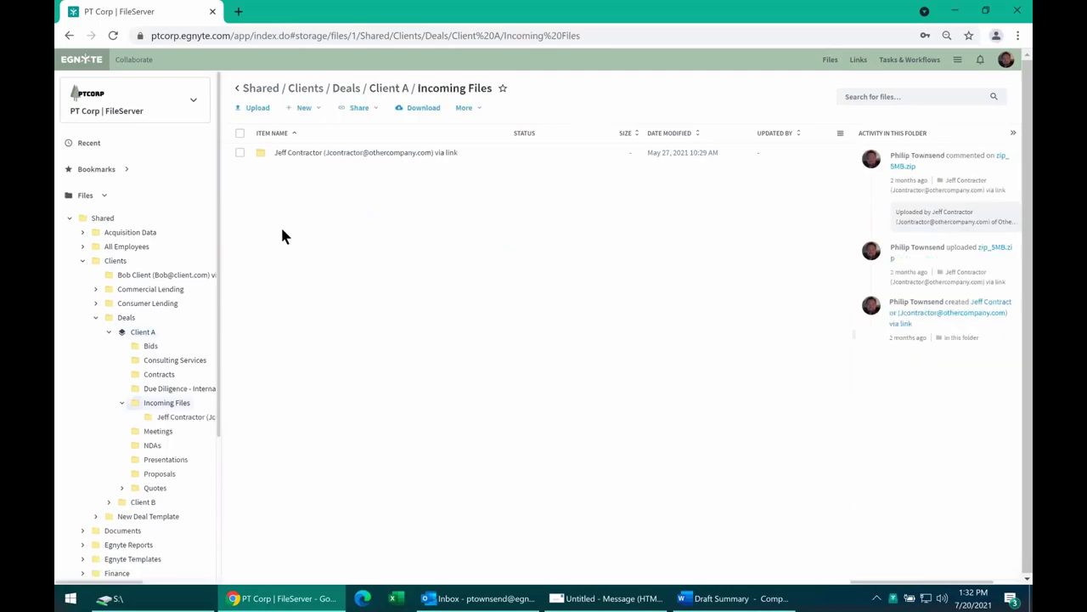
left_click(362, 113)
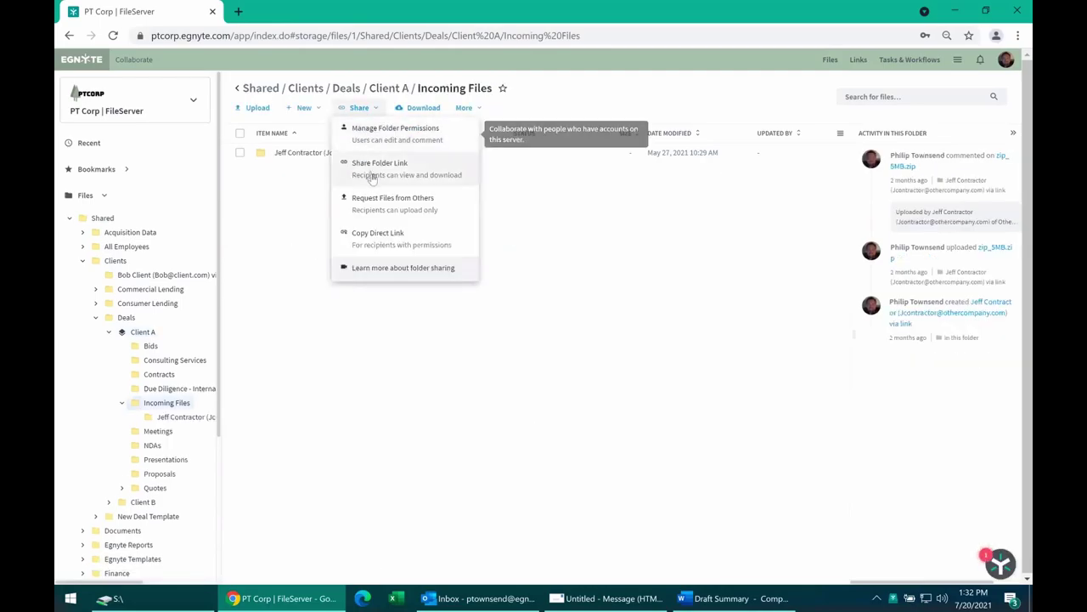
left_click(372, 170)
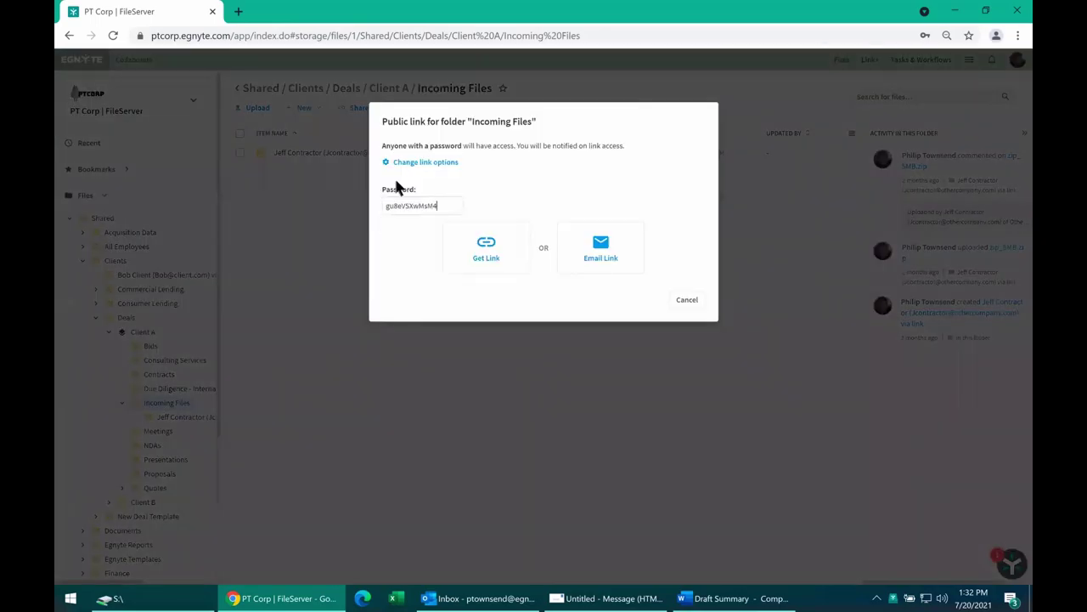
left_click(409, 162)
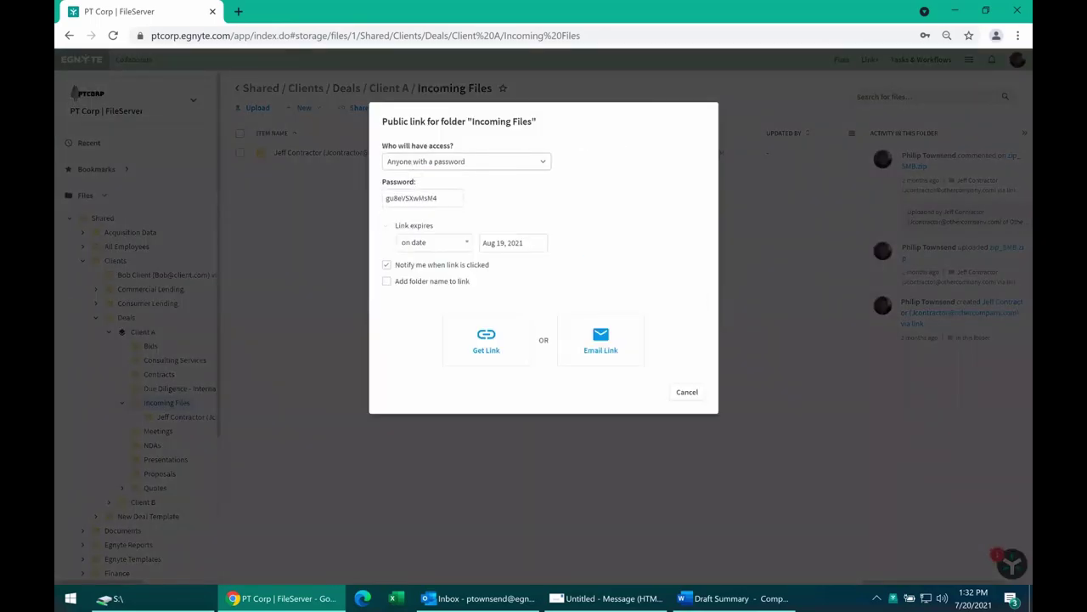
left_click_drag(448, 197, 356, 200)
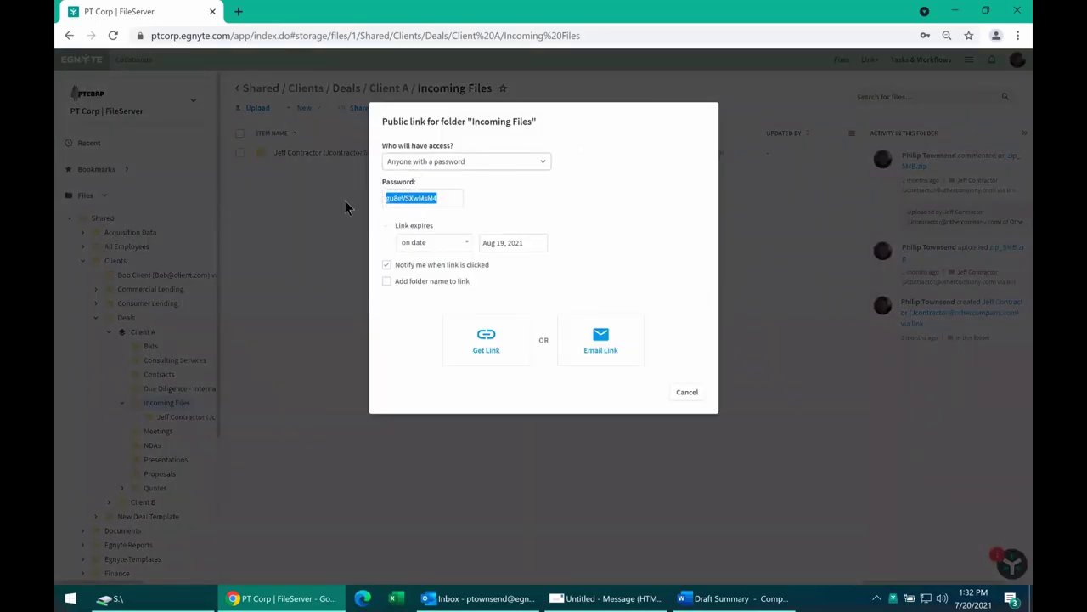
left_click(448, 198)
double_click(443, 197)
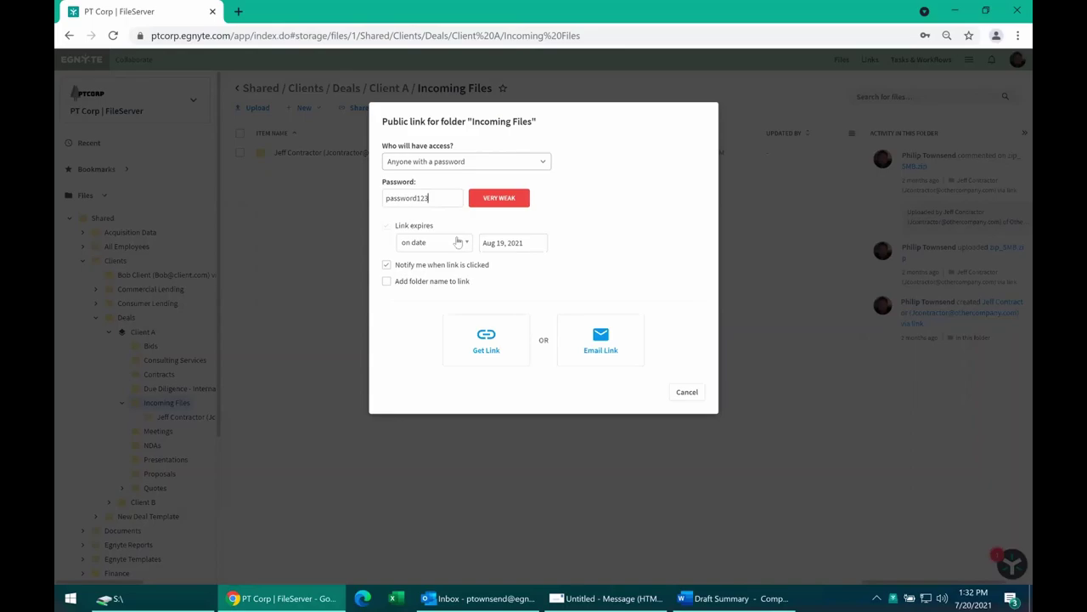
left_click_drag(431, 197, 356, 206)
left_click(446, 197)
left_click_drag(446, 197, 357, 202)
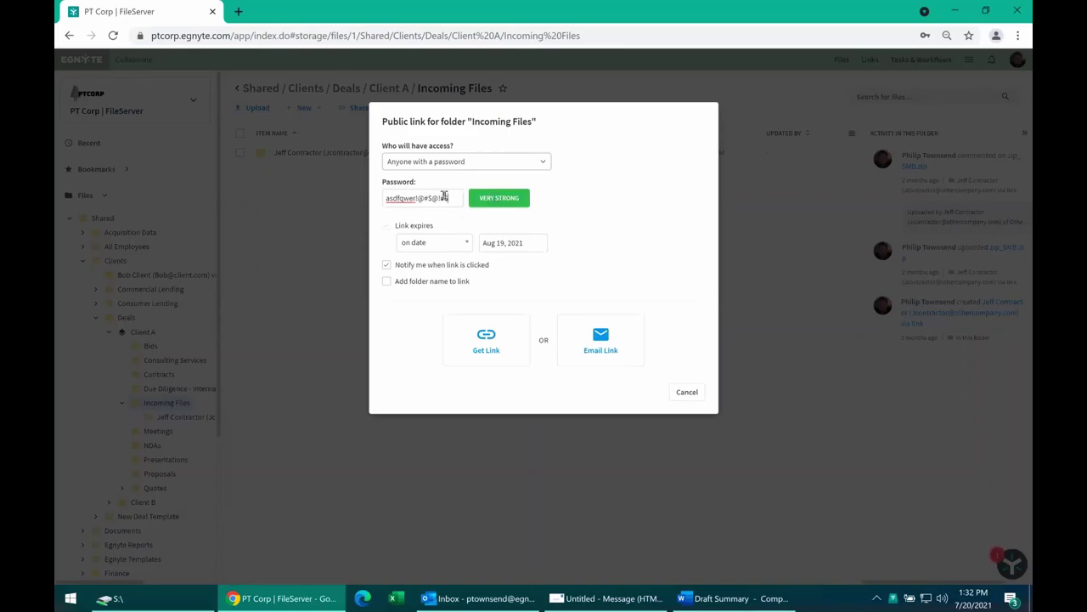
left_click_drag(444, 196, 340, 204)
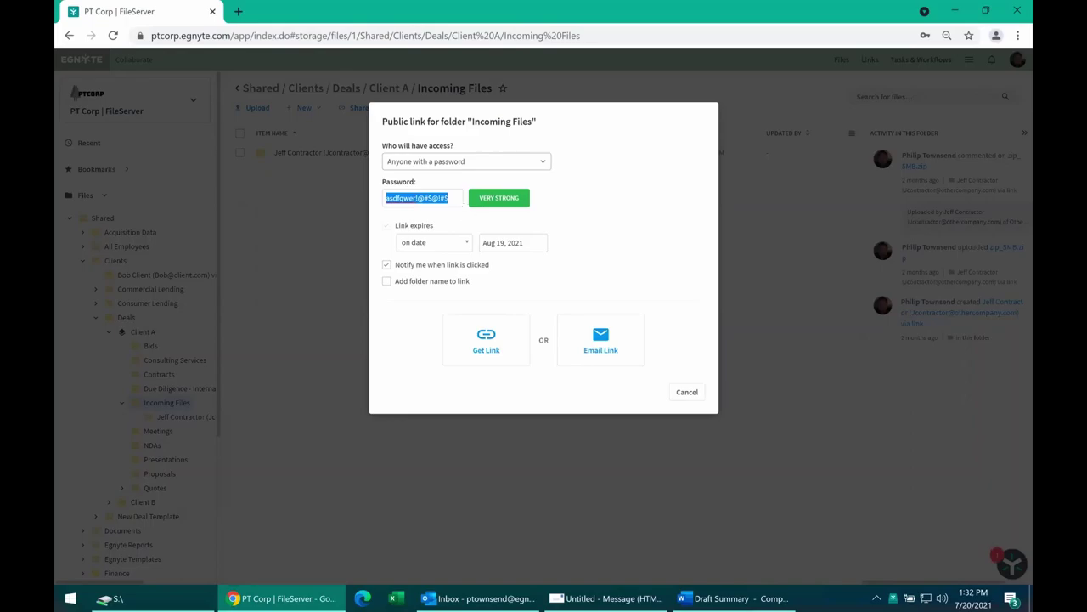
left_click(453, 200)
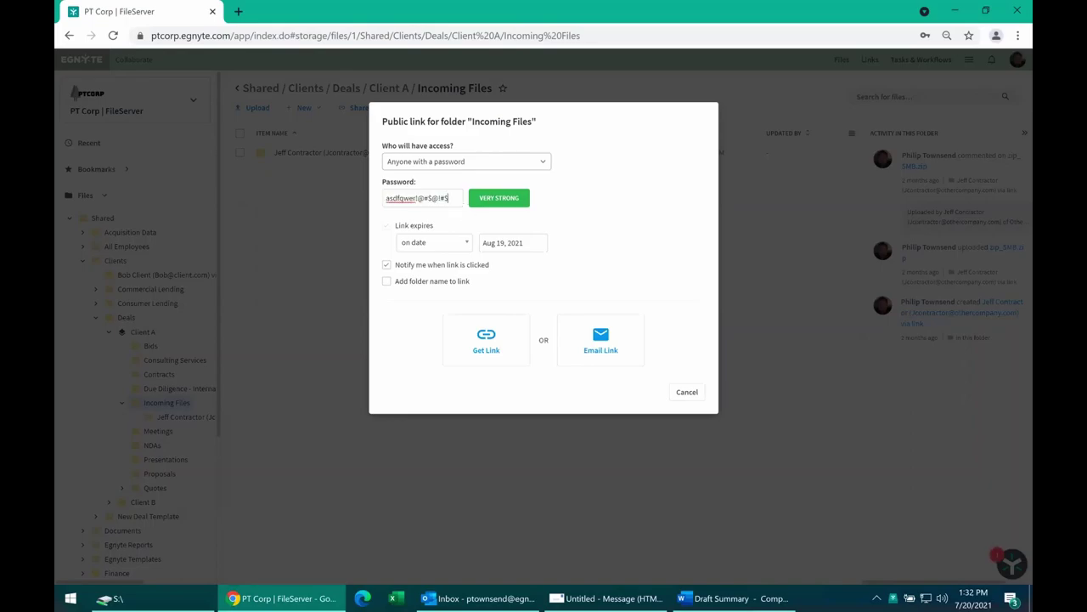
left_click_drag(451, 198, 357, 201)
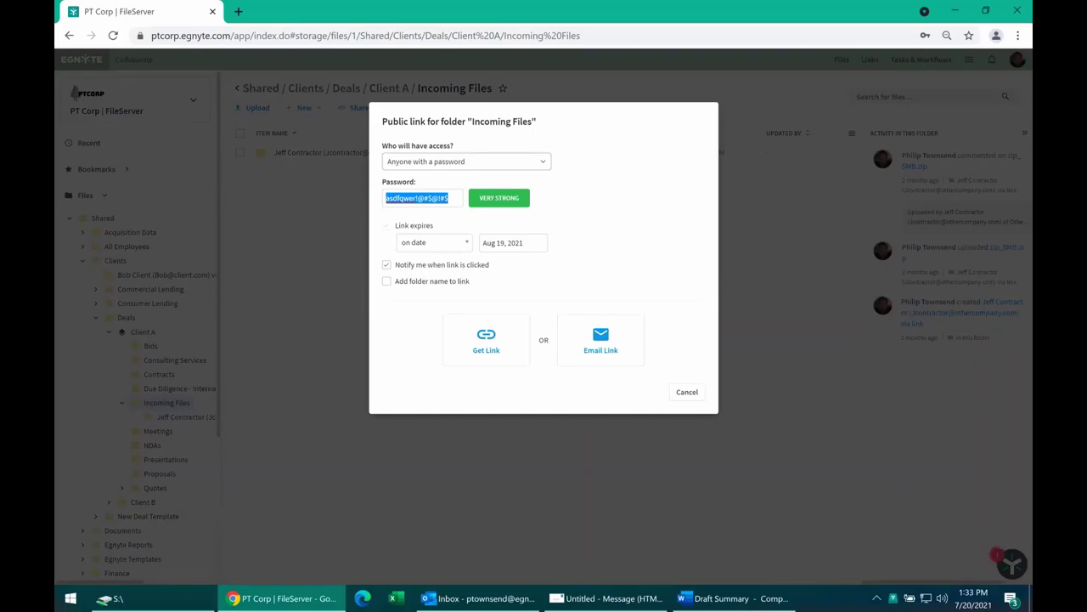
key("BackSpace")
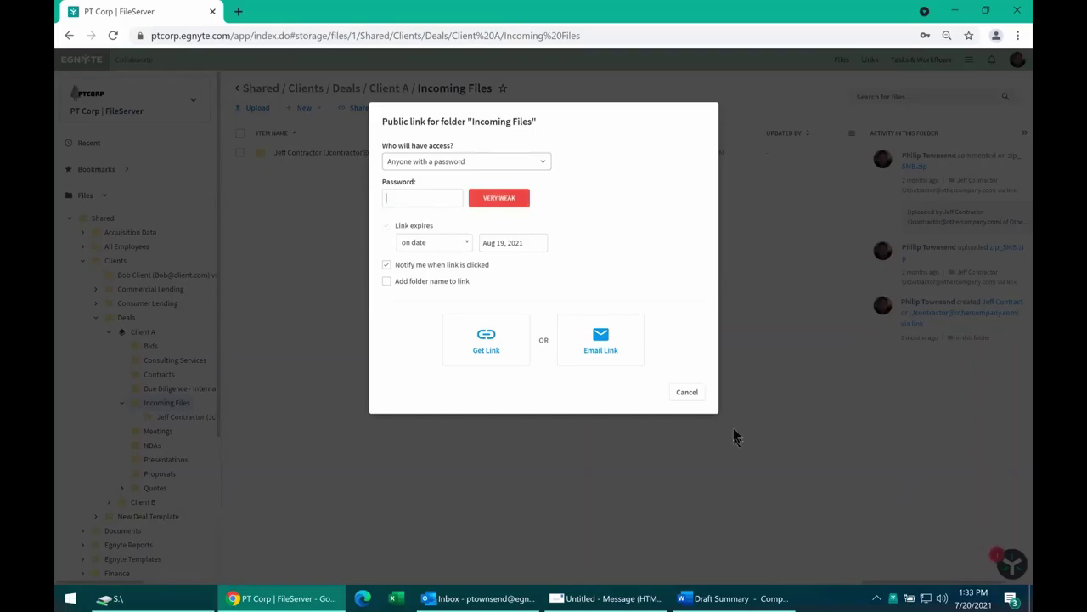
left_click(688, 392)
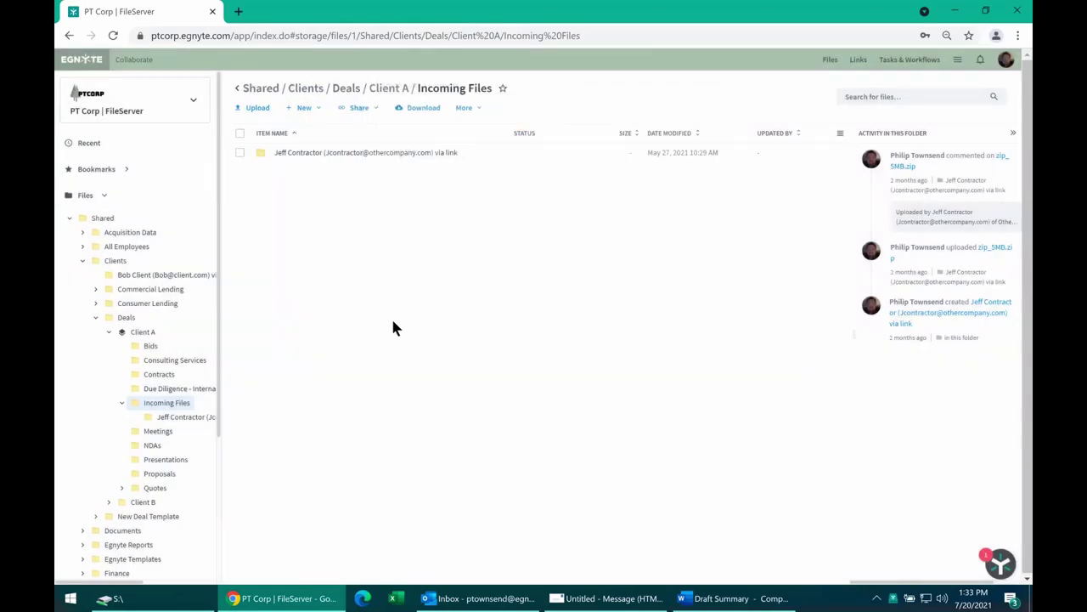
left_click(360, 110)
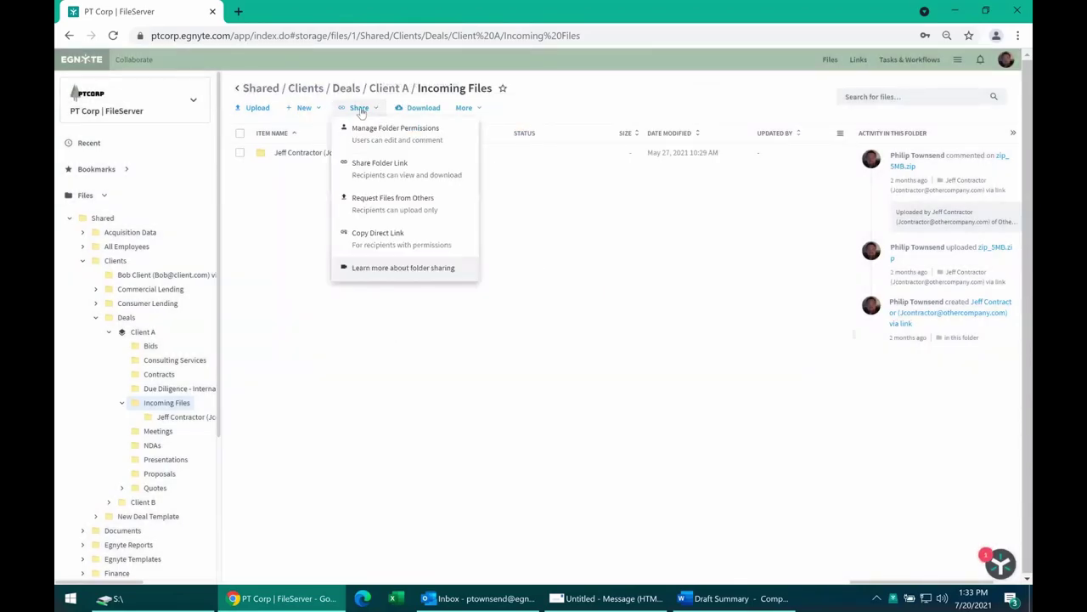
left_click(367, 199)
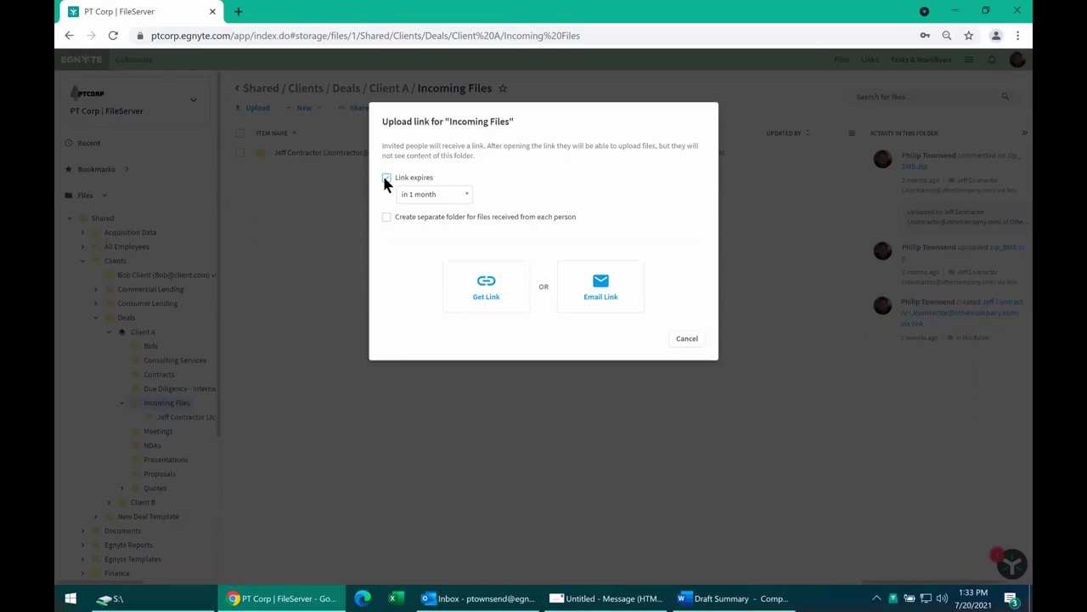
left_click(386, 179)
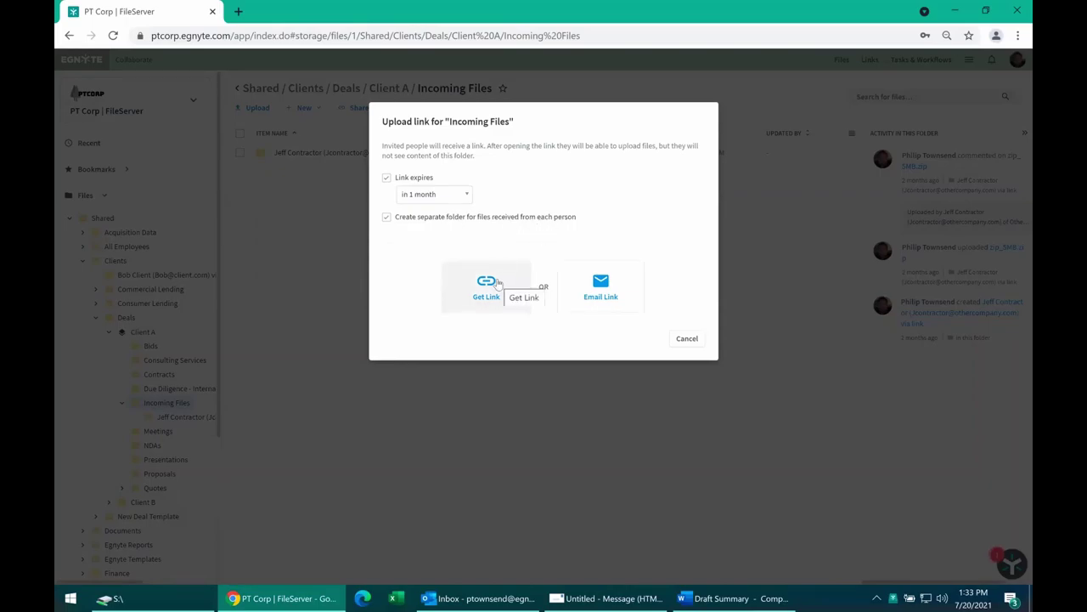
left_click(687, 339)
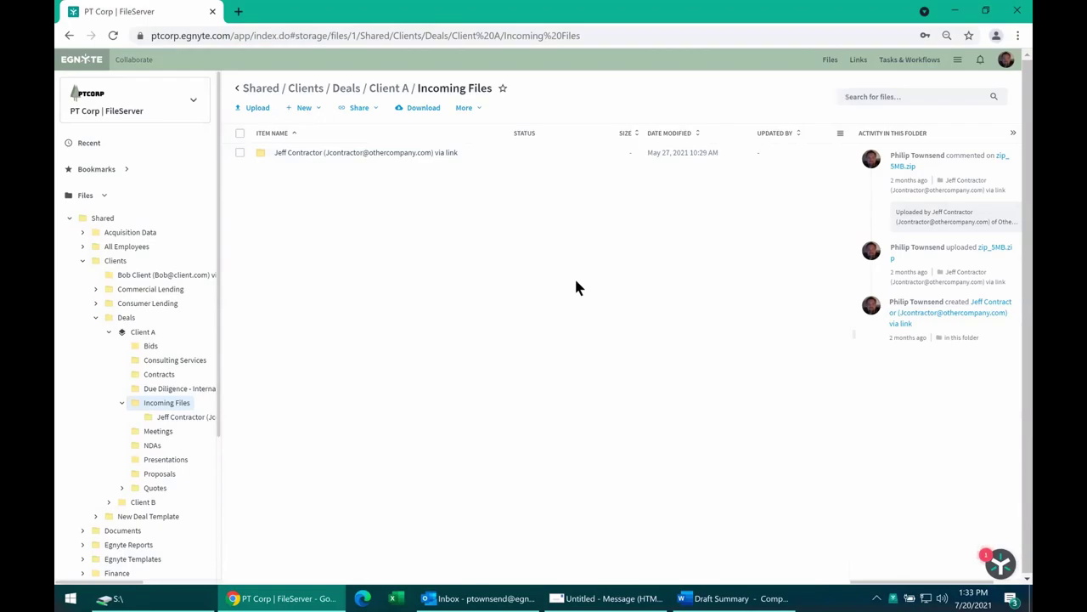
Check and uncheck the contractor upload subfolder, then show the Egnyte areas menu.
left_click(240, 153)
left_click(273, 175)
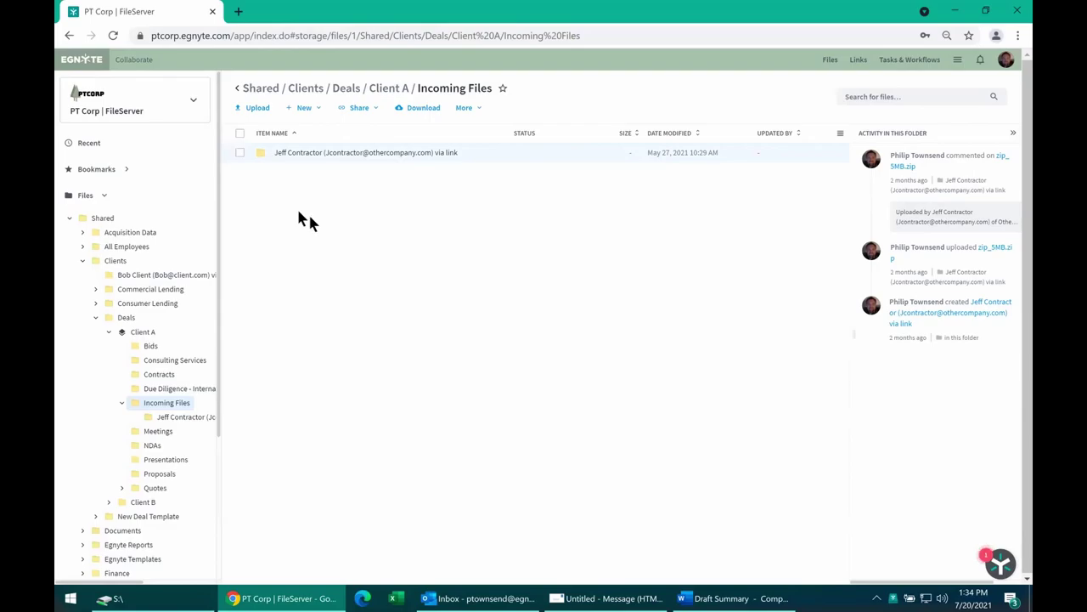
left_click(957, 59)
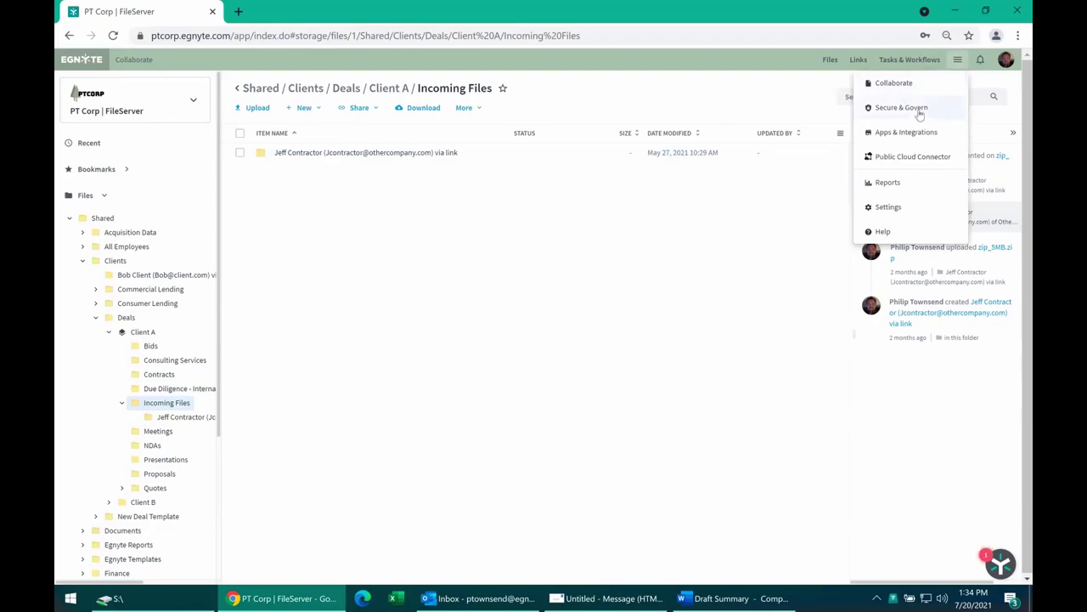
Launch Secure & Govern from the Egnyte areas menu to see the Moderate Risk dashboard.
left_click(729, 223)
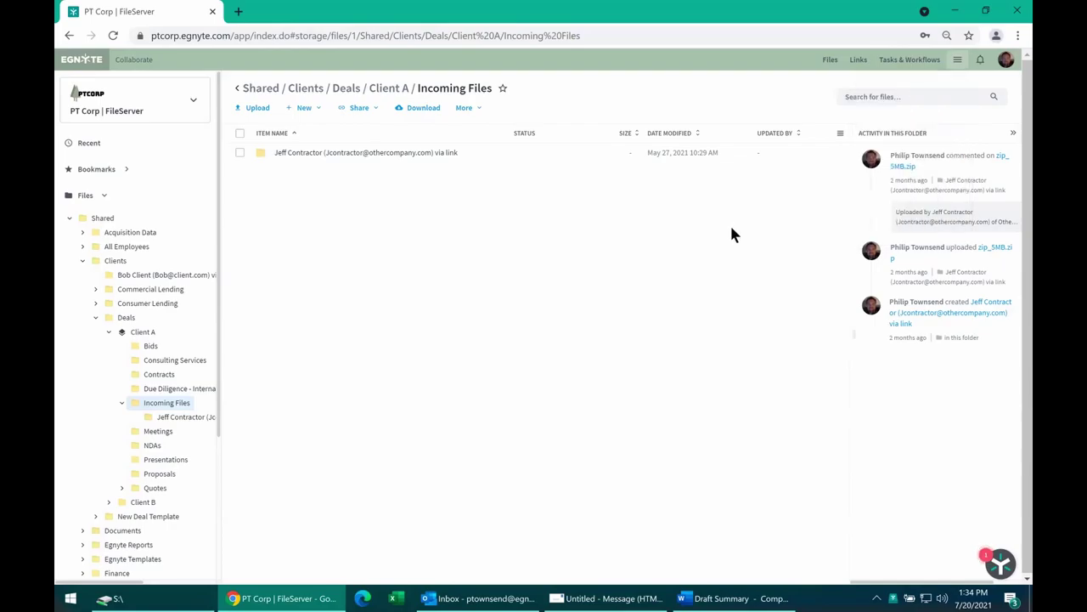
left_click(958, 61)
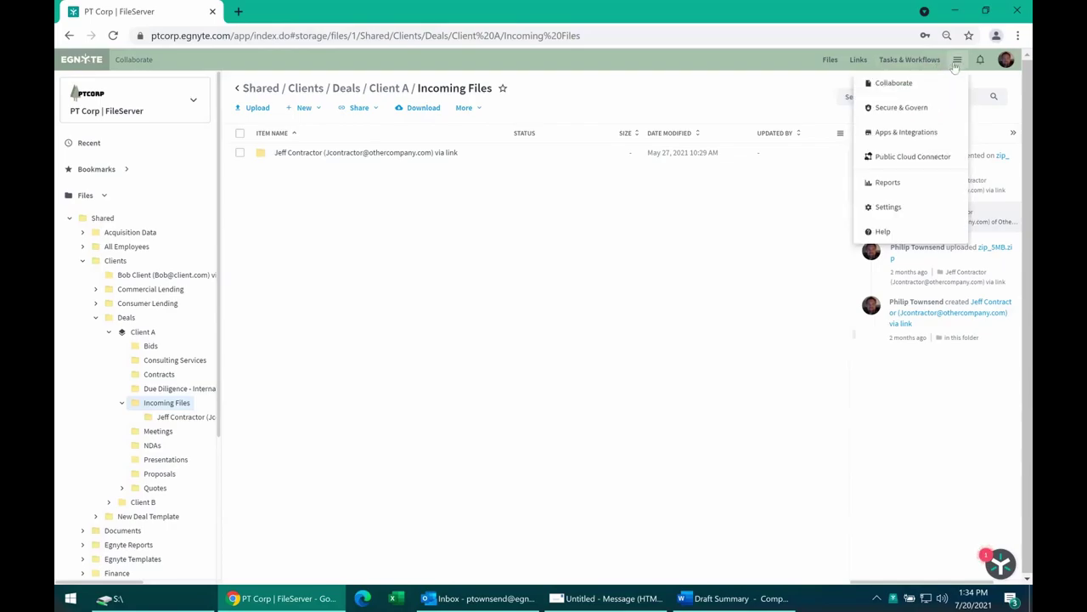
left_click(918, 108)
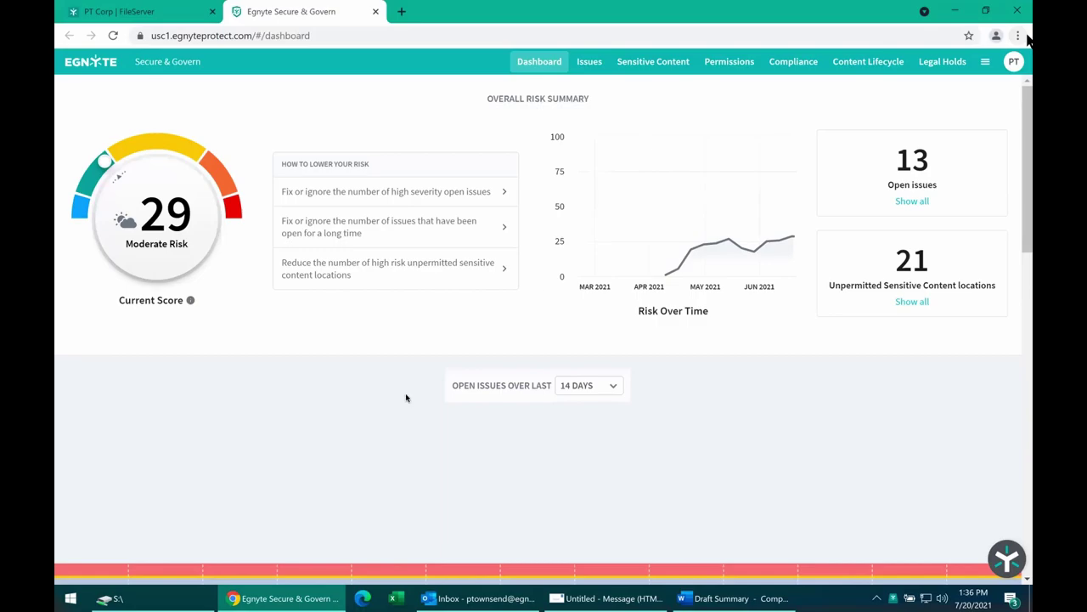
scroll(378, 364, "down", 1)
scroll(380, 348, "down", 4)
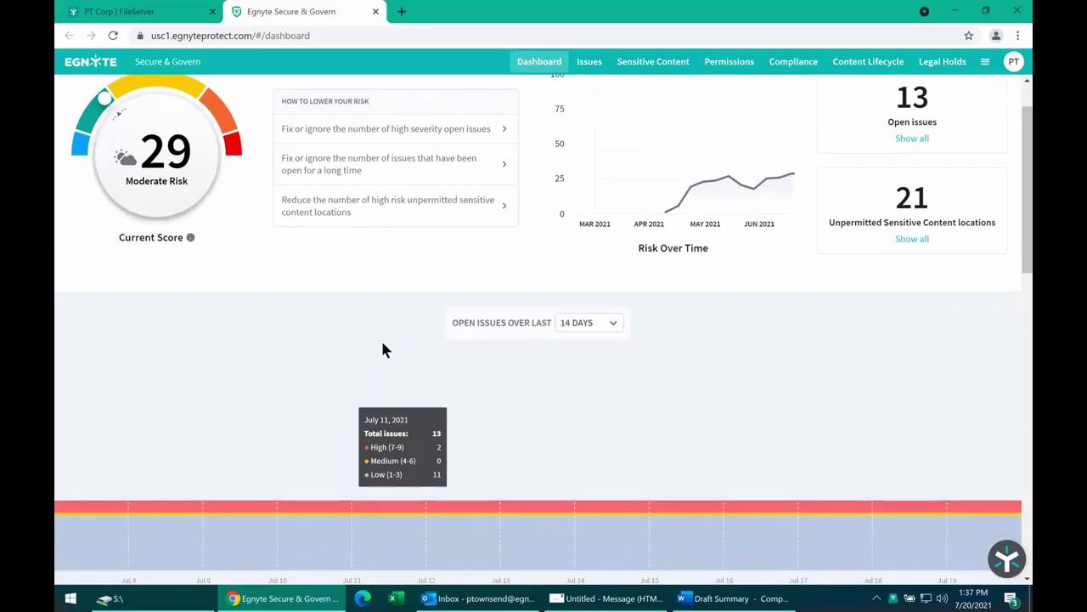
scroll(385, 335, "down", 1)
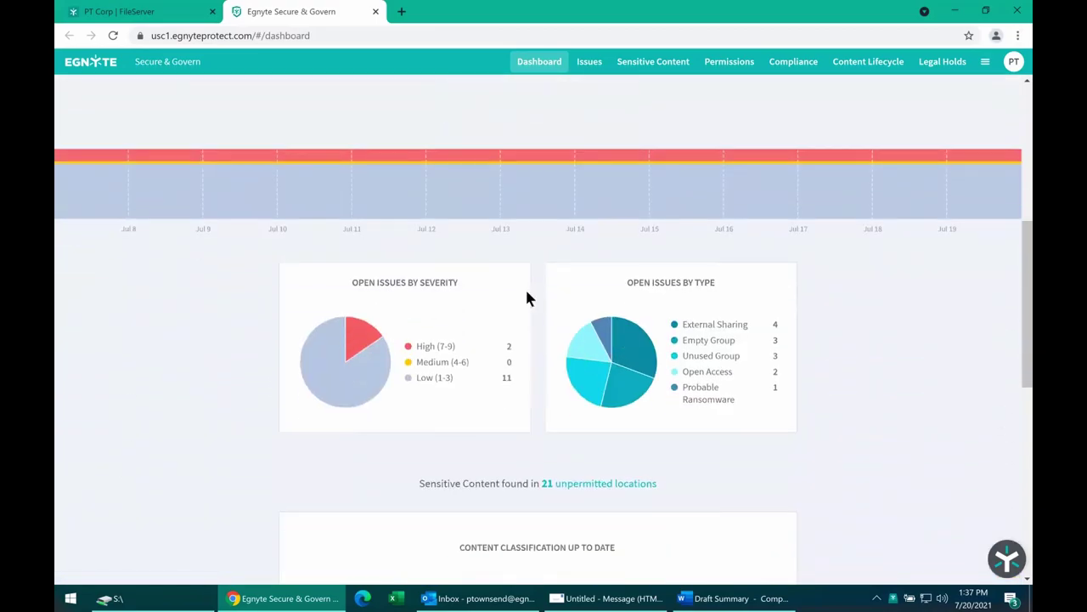
scroll(816, 336, "down", 3)
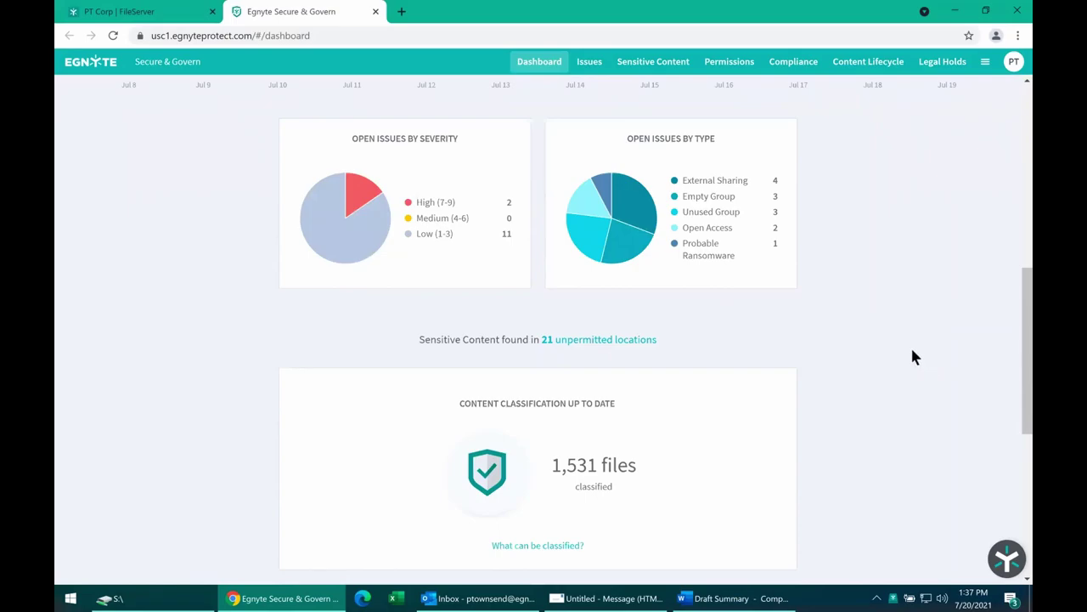
scroll(915, 360, "down", 2)
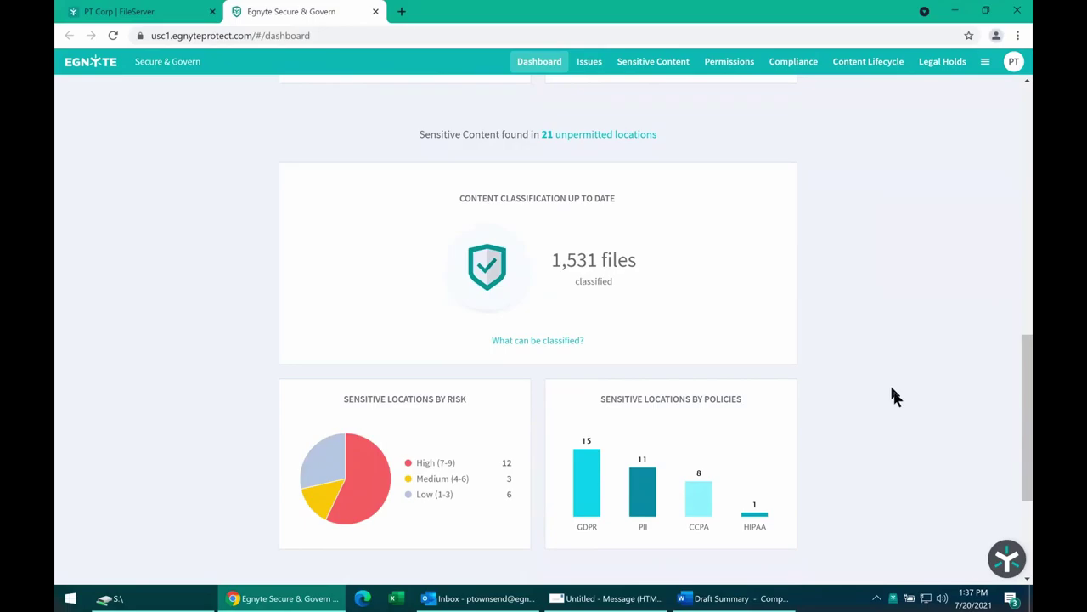
scroll(841, 417, "up", 1)
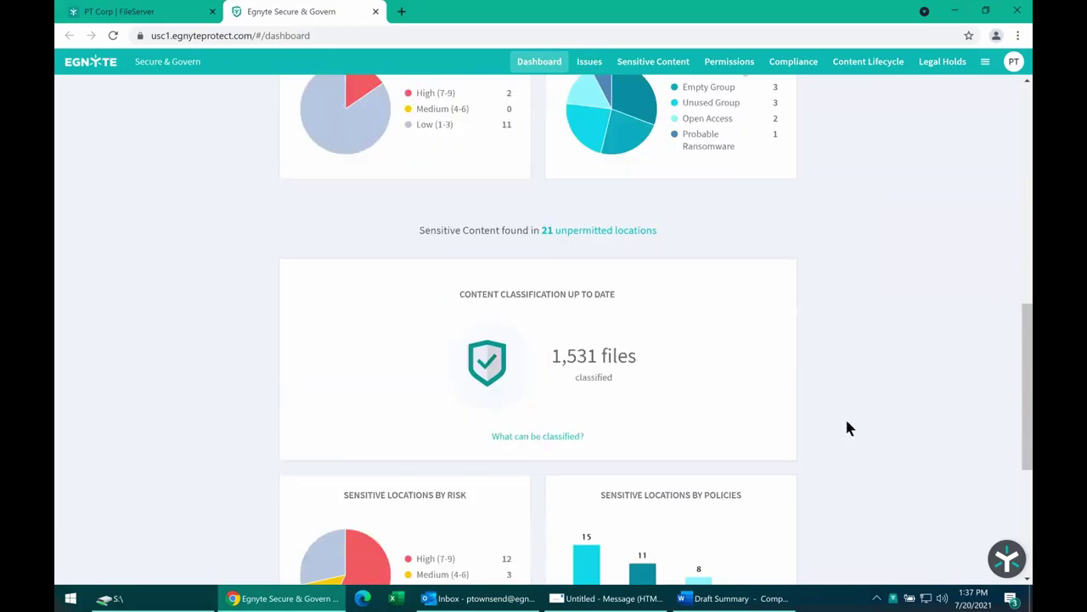
scroll(845, 416, "up", 3)
scroll(846, 414, "up", 5)
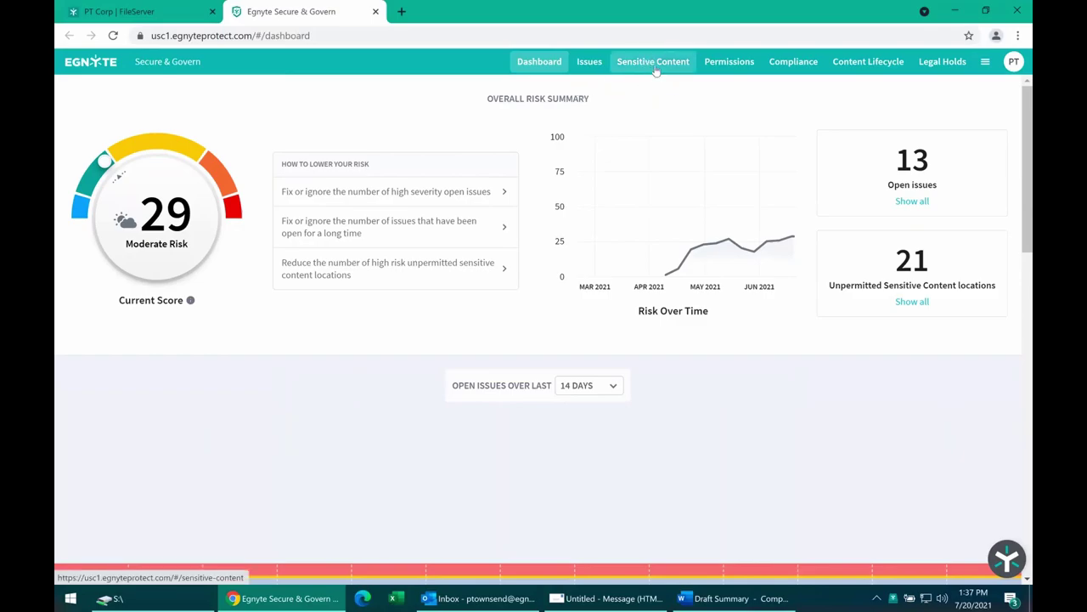
On the Sensitive Content page, show detected content for the mmanager folder.
left_click(654, 65)
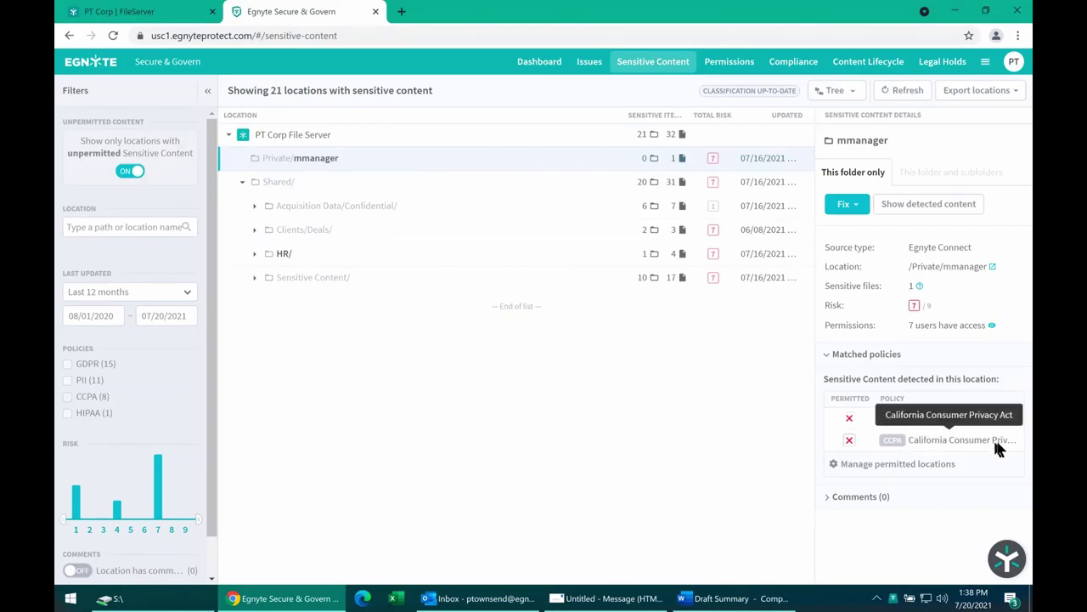
left_click(930, 208)
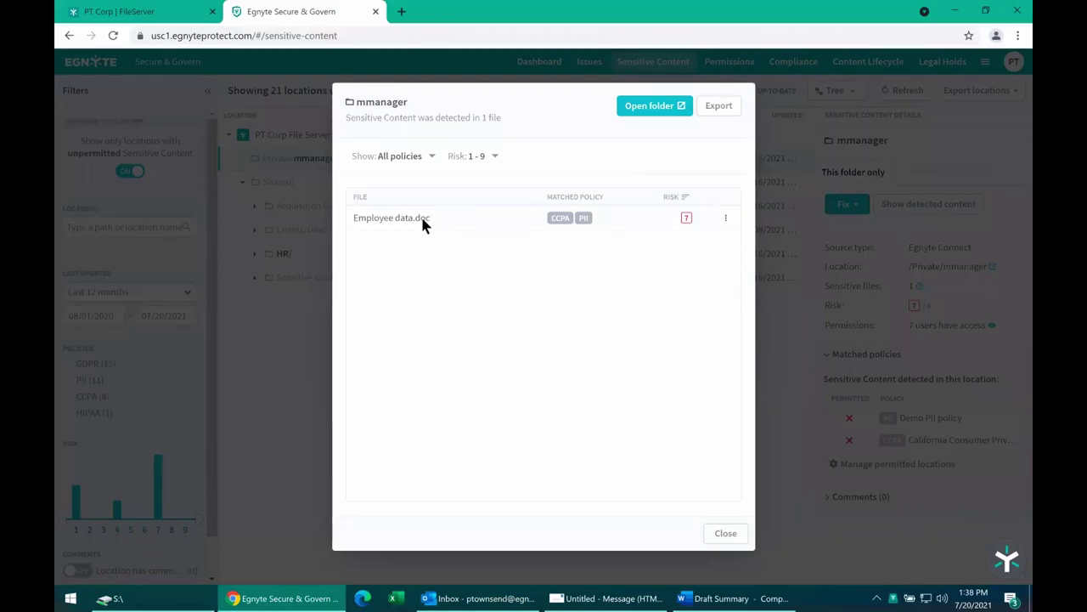
Inspect Employee data.doc's Social Security Number matches, close the view, and glance at Fix options.
left_click(422, 220)
mouse_move(427, 257)
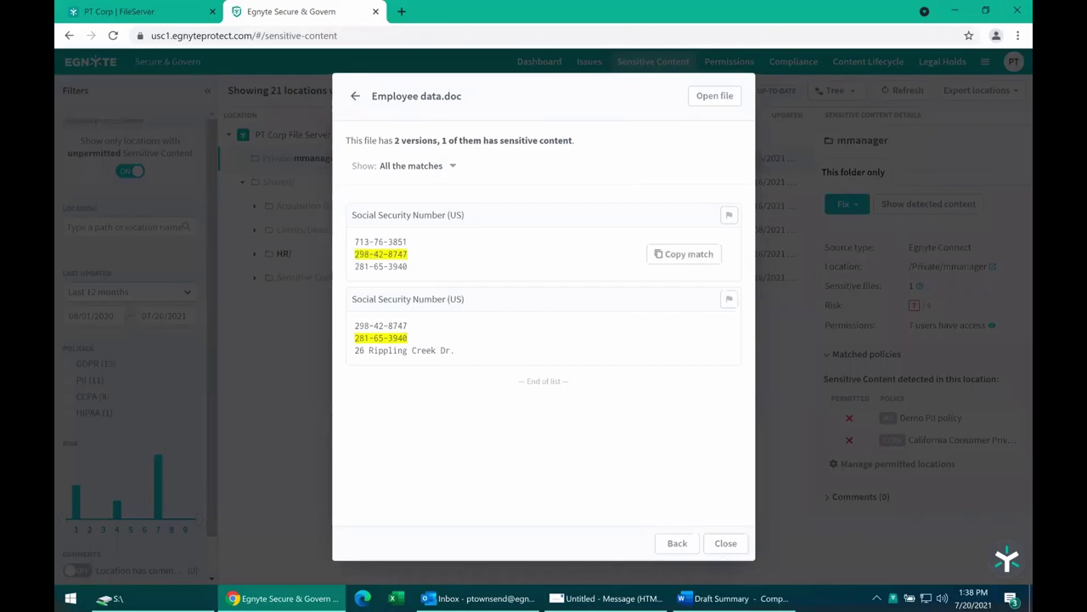
left_click(357, 97)
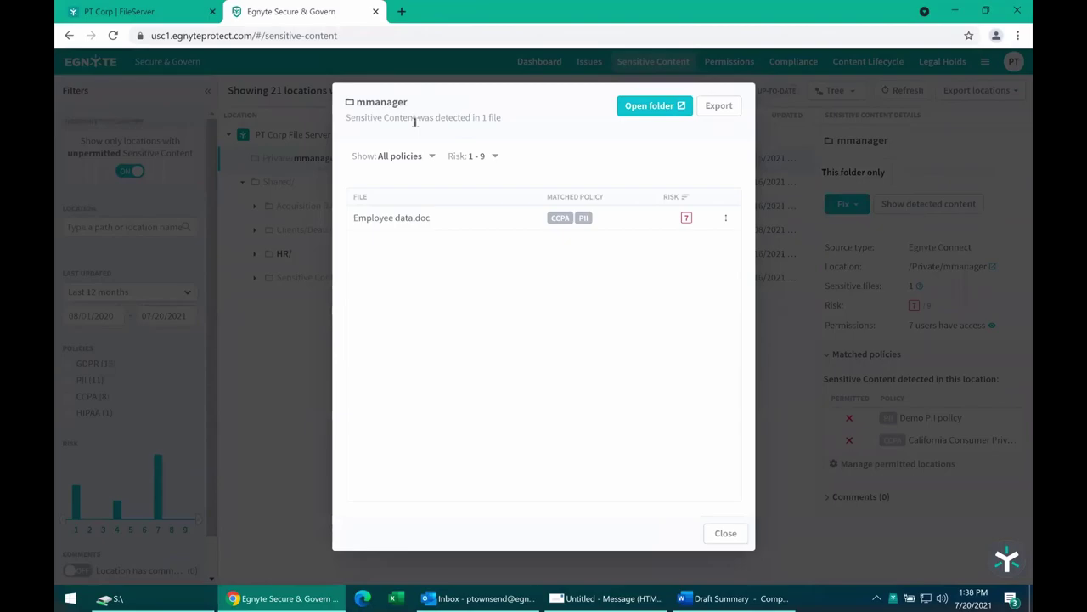
left_click(726, 535)
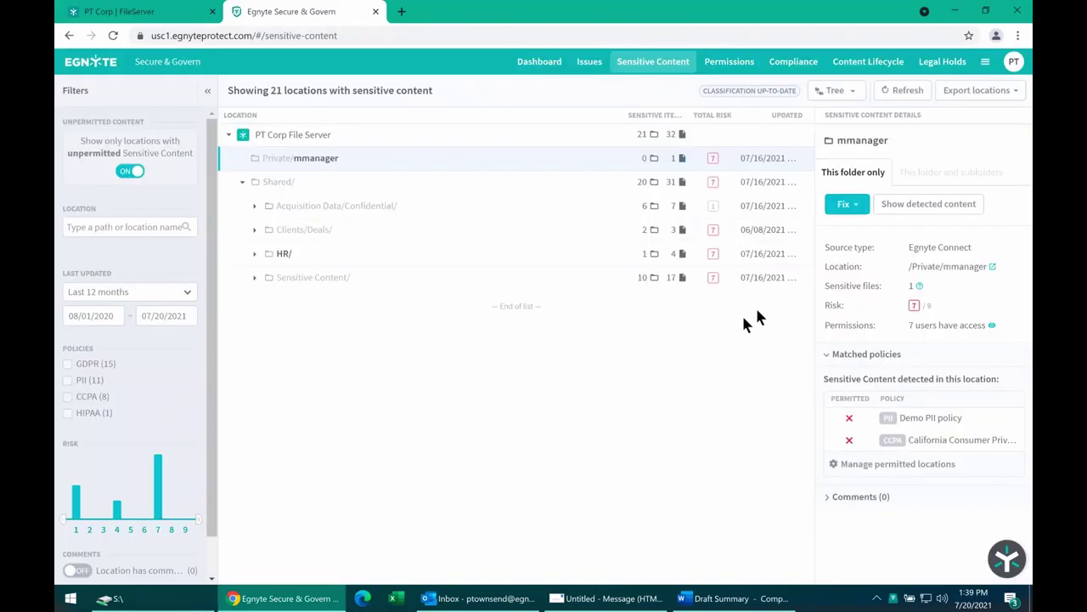
left_click(858, 207)
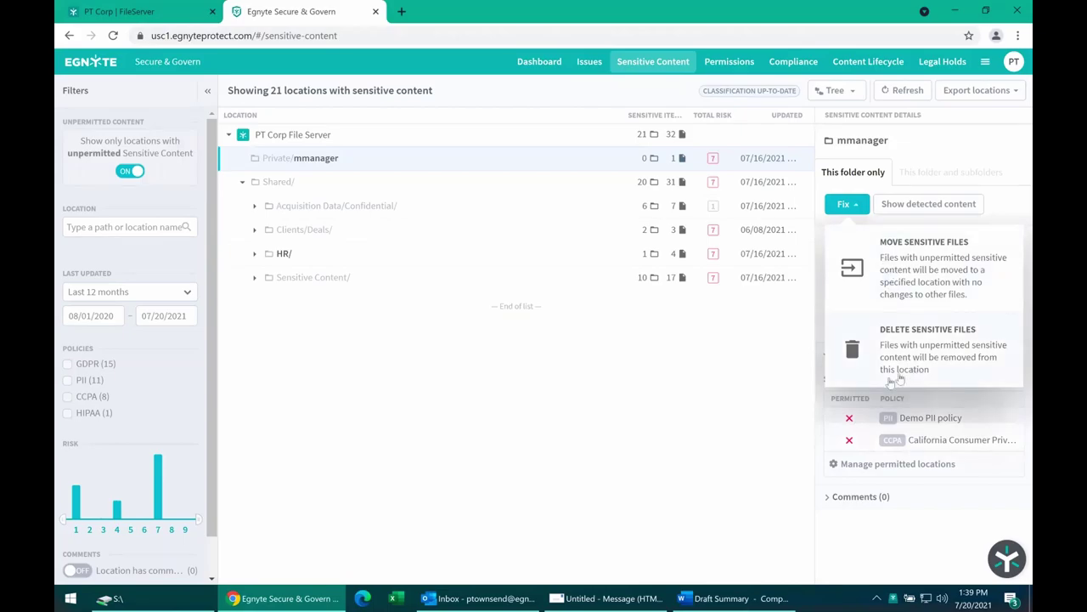
left_click(700, 405)
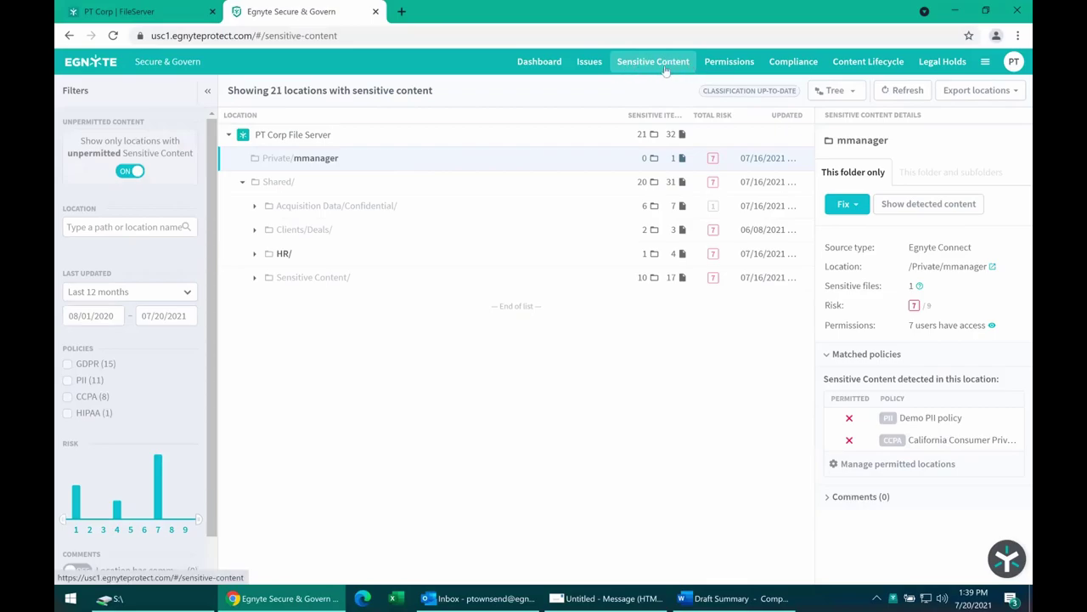
List the 13 open issues sorted by severity.
left_click(593, 66)
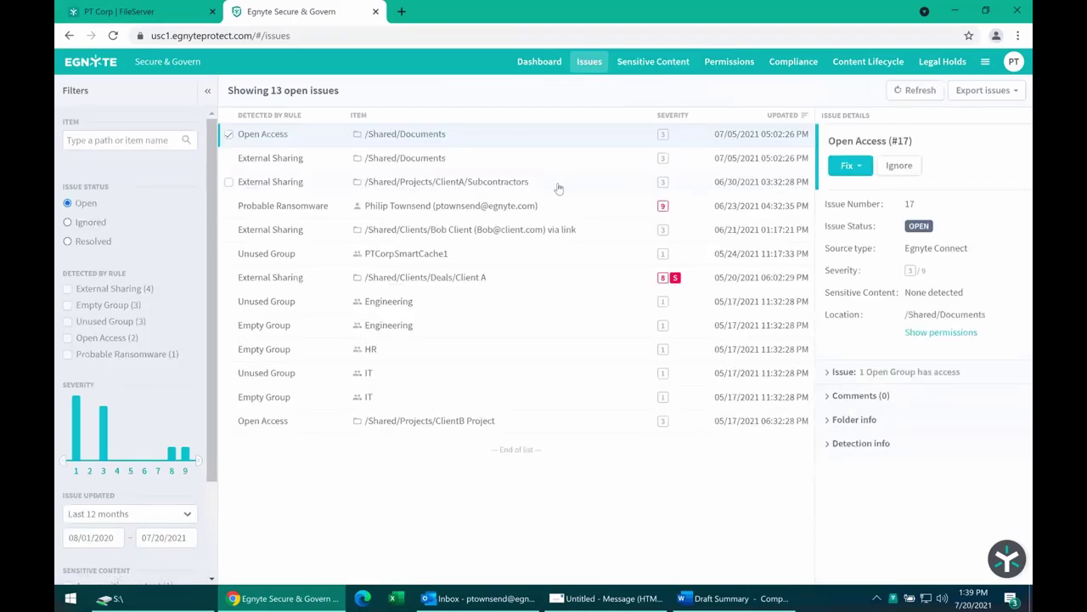
left_click(671, 117)
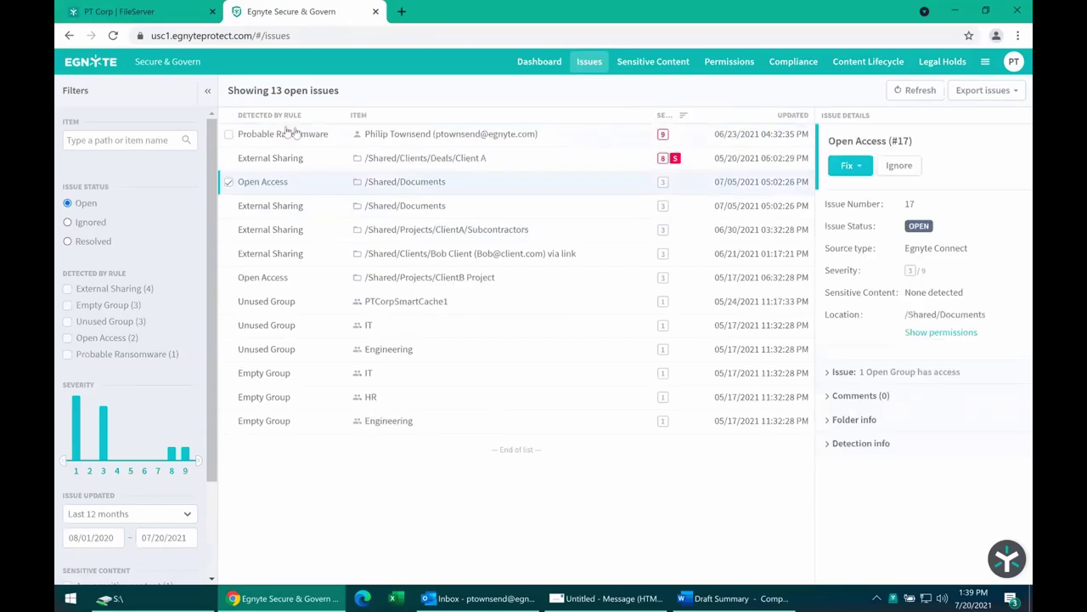
mouse_move(280, 138)
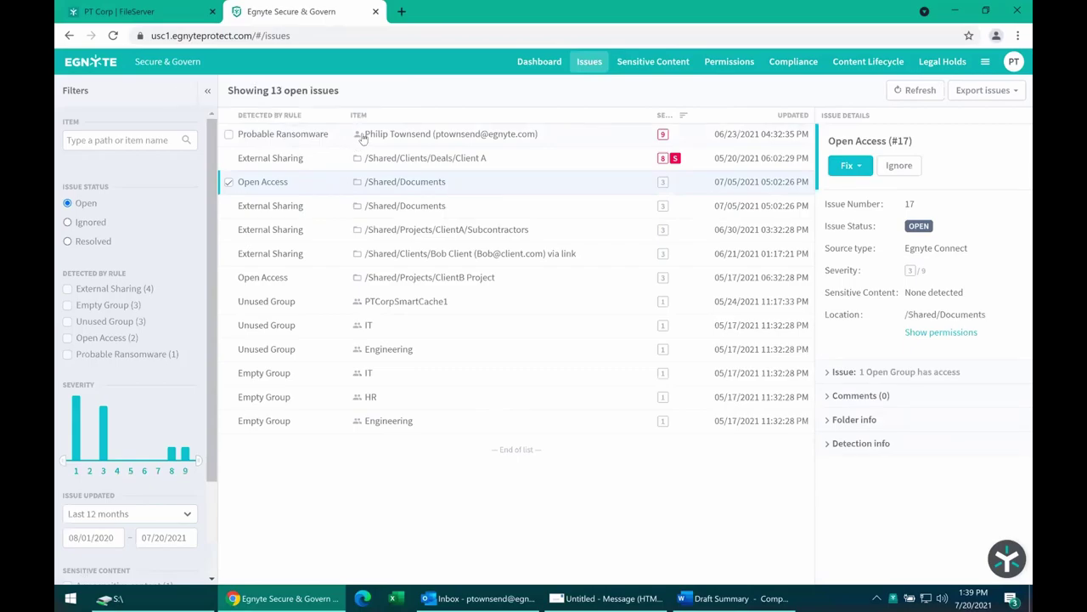
mouse_move(666, 138)
mouse_move(680, 162)
mouse_move(254, 214)
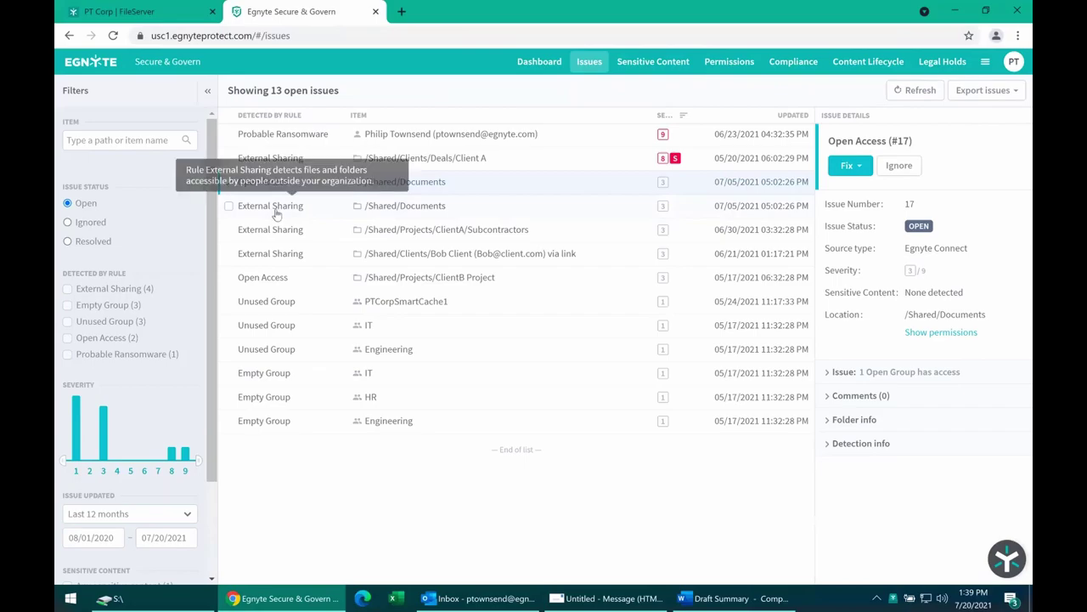
mouse_move(666, 212)
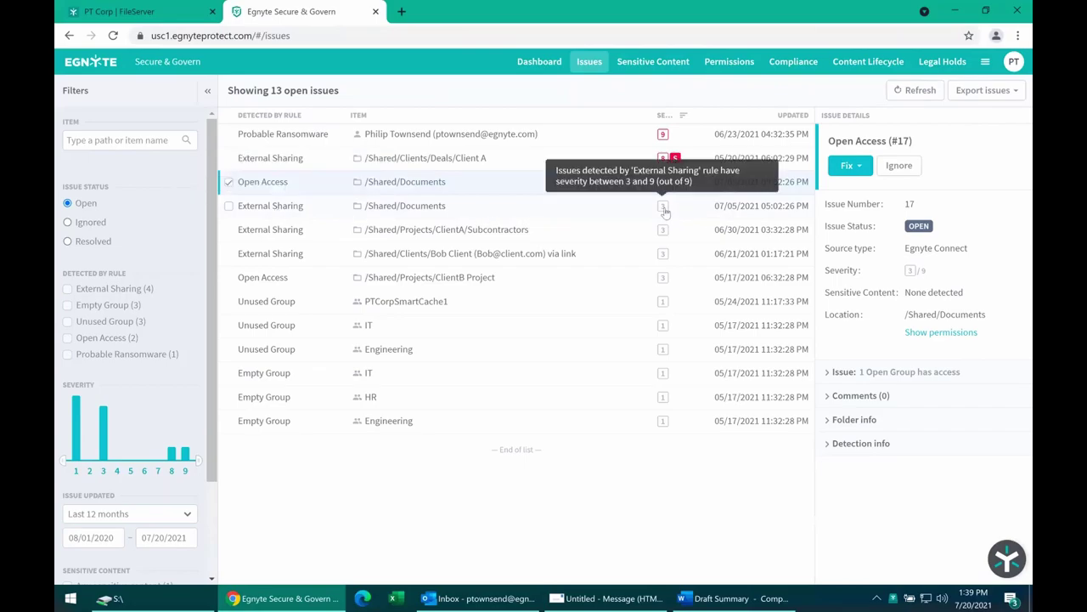
Show details for External Sharing issue #14 on /Shared/Clients/Deals/Client A.
left_click(228, 182)
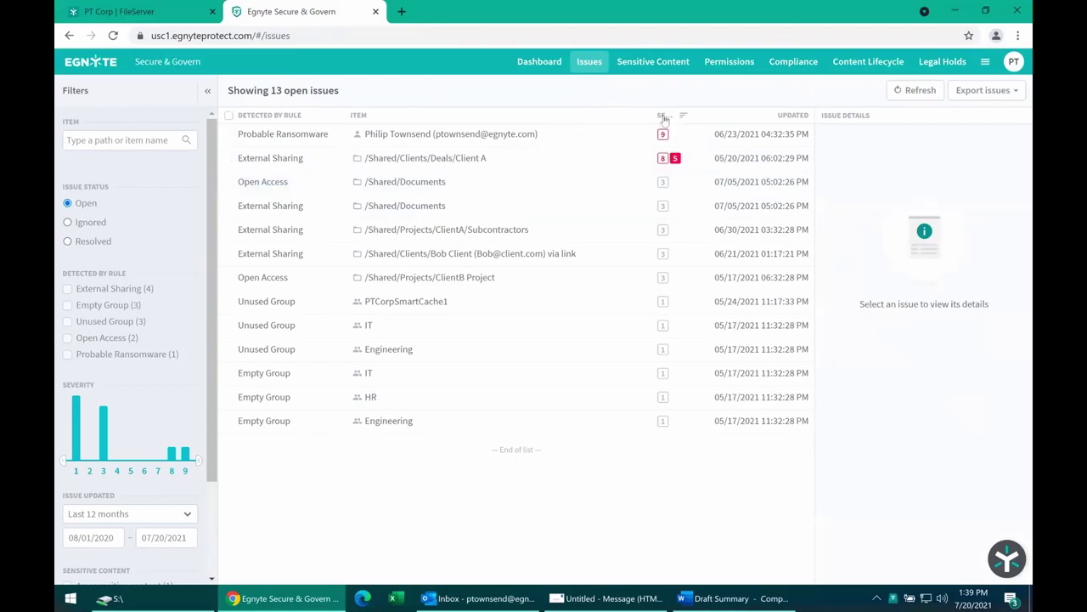
mouse_move(666, 213)
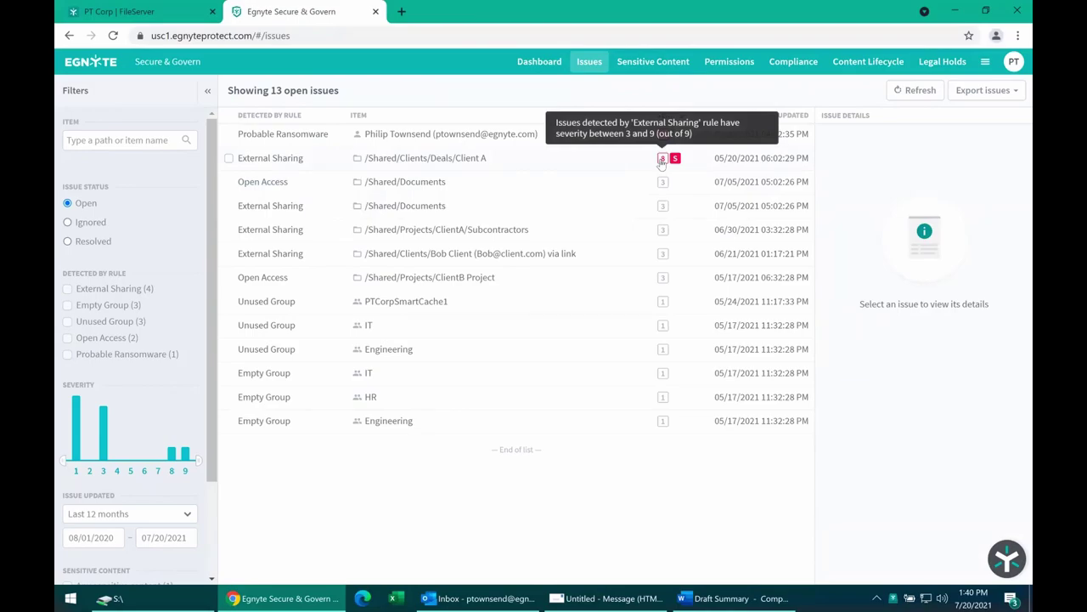
left_click(621, 168)
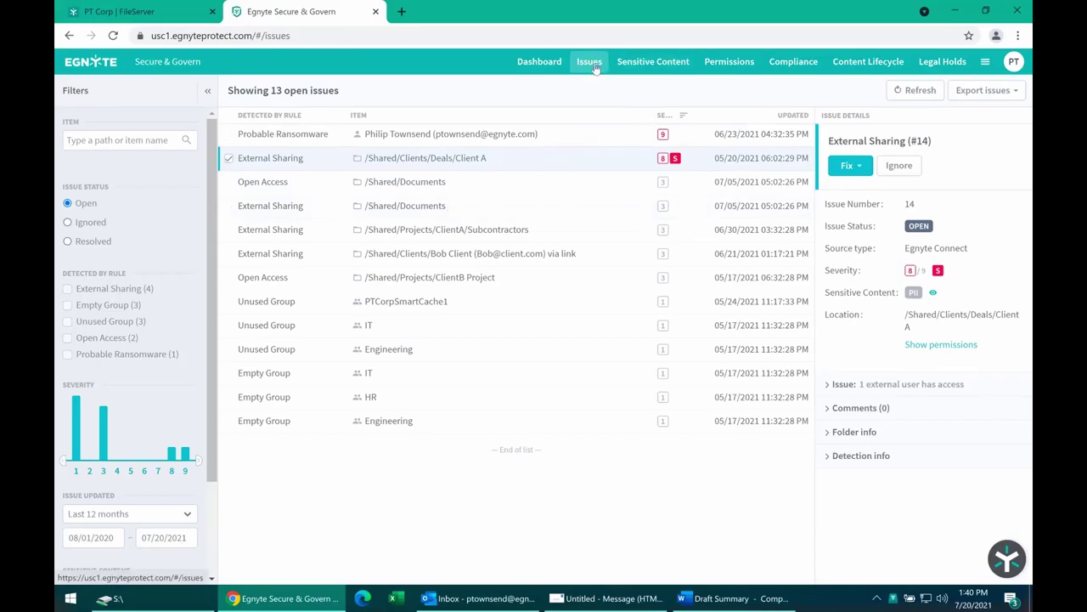
On Permissions, pick an HR folder user and show all their permissions across the file server.
left_click(726, 69)
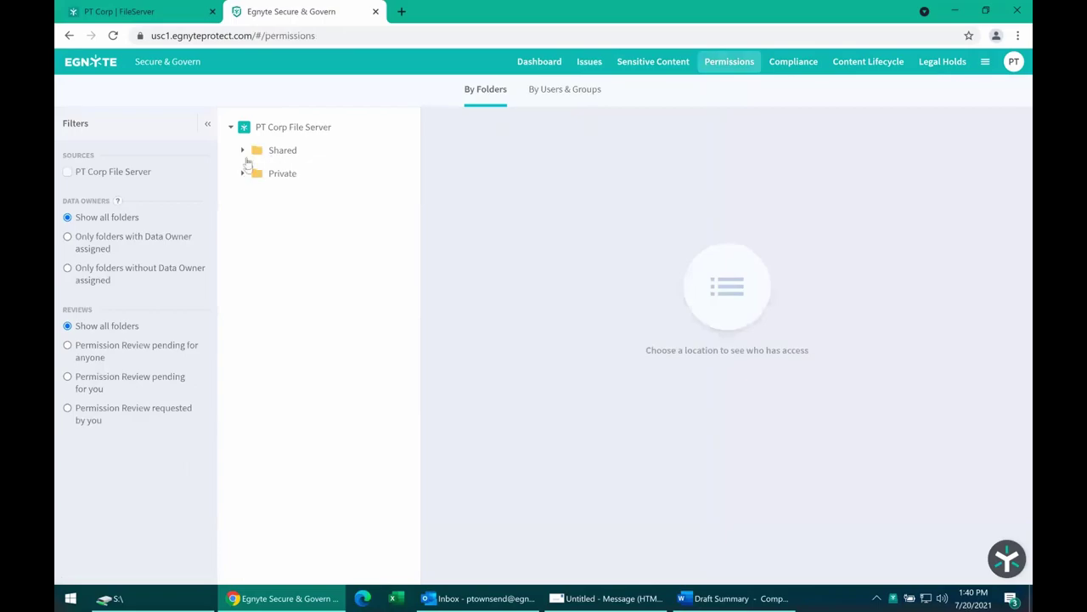
left_click(243, 150)
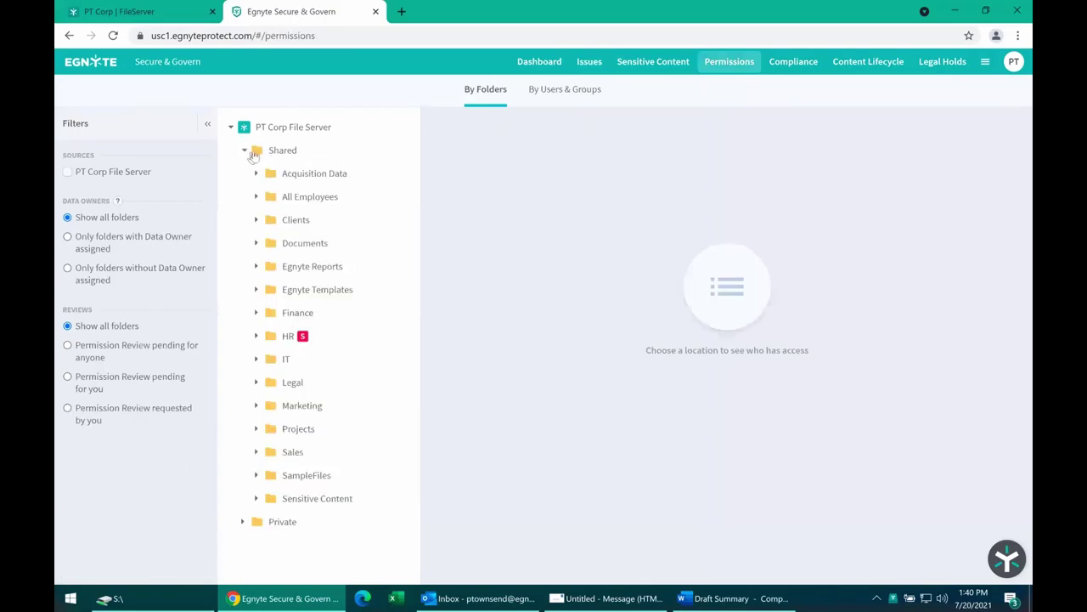
double_click(289, 336)
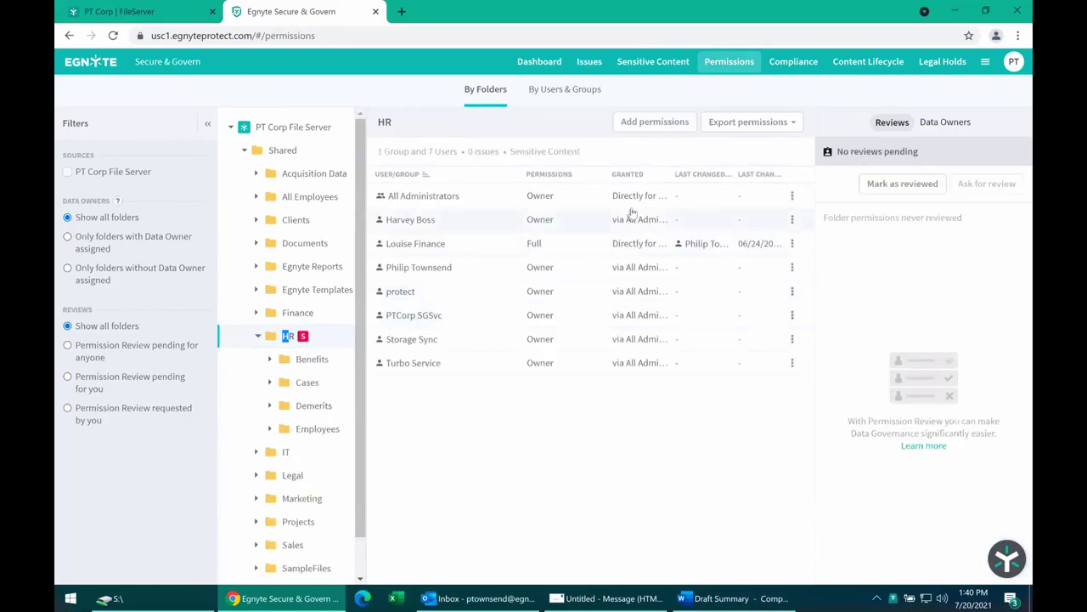
left_click(792, 244)
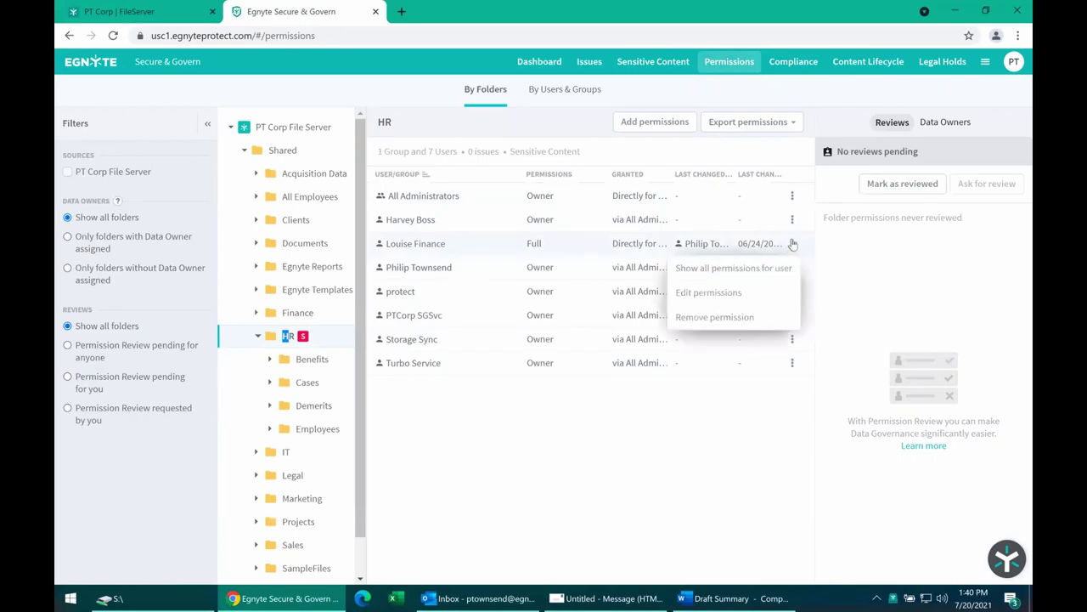
left_click(698, 271)
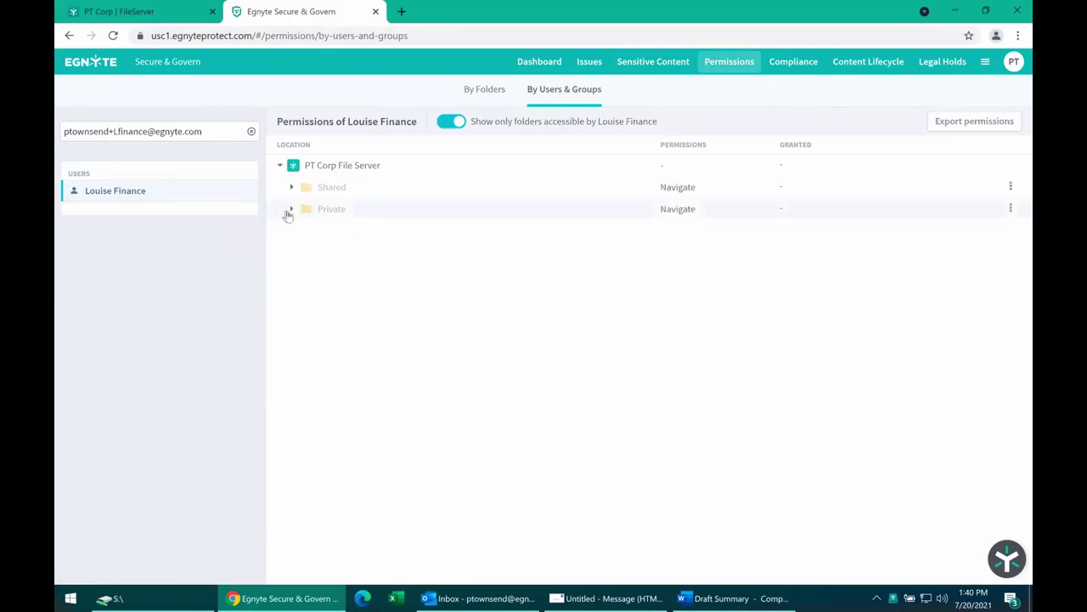
Expand the user's accessible folders, then view the Compliance subject access requests.
left_click(289, 188)
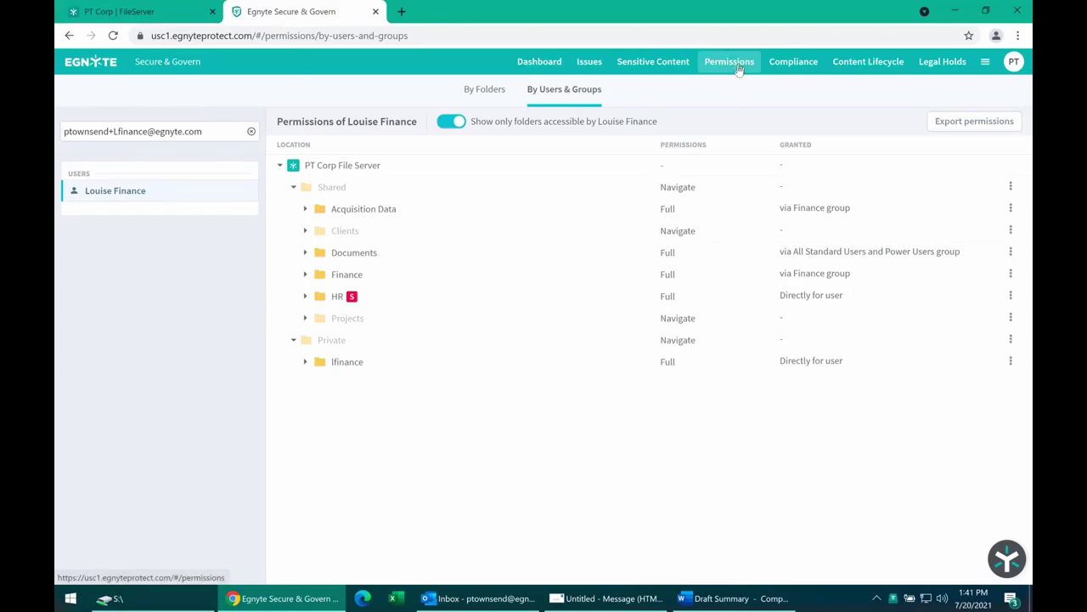
left_click(812, 67)
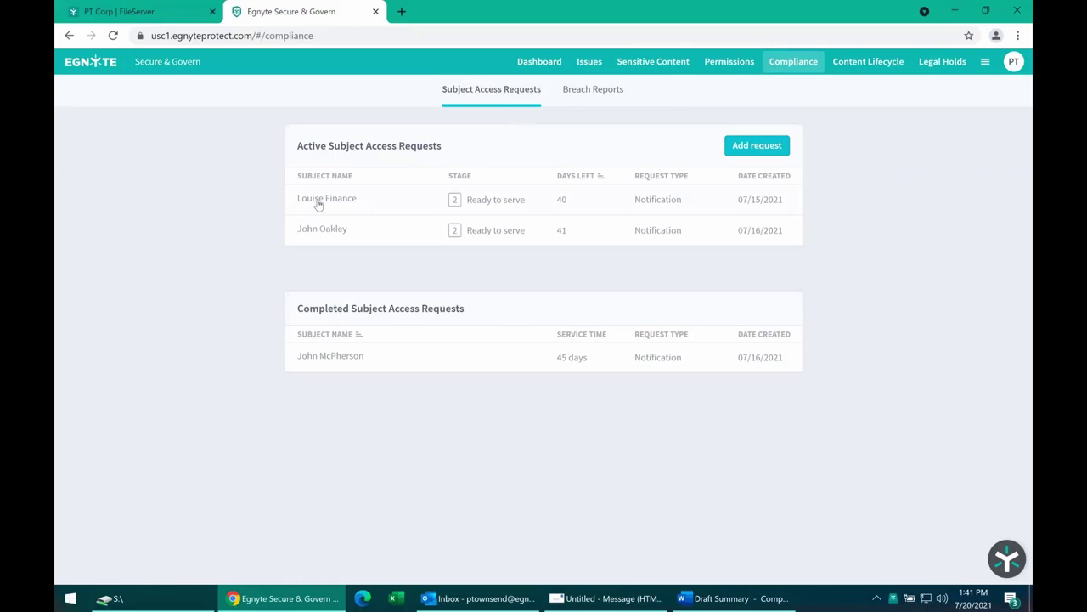
Preview the request types for a new subject access request, cancel it, and view Breach Reports.
left_click(764, 146)
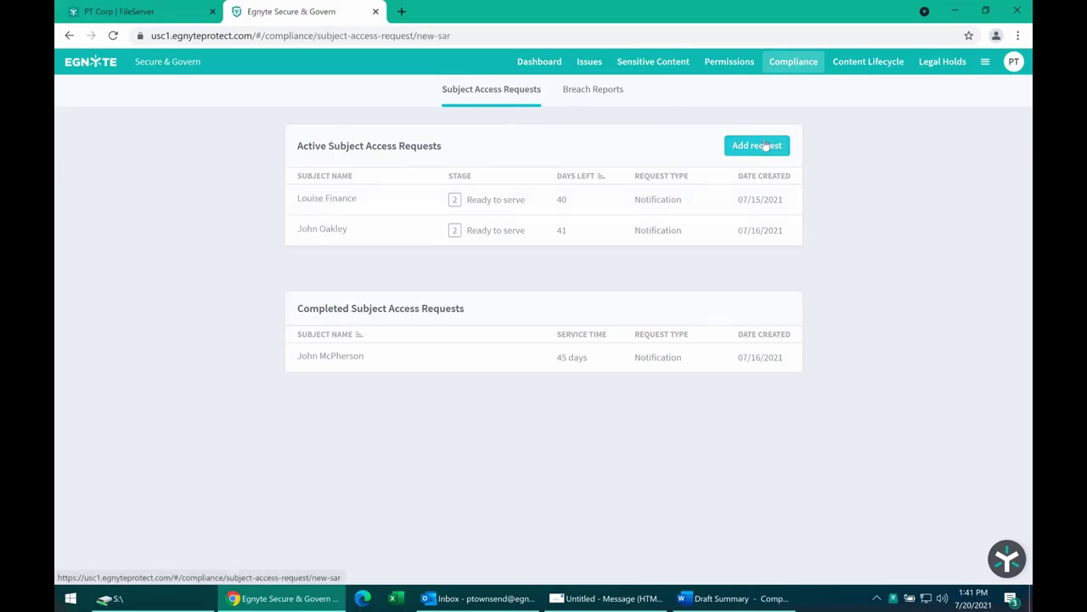
left_click(460, 208)
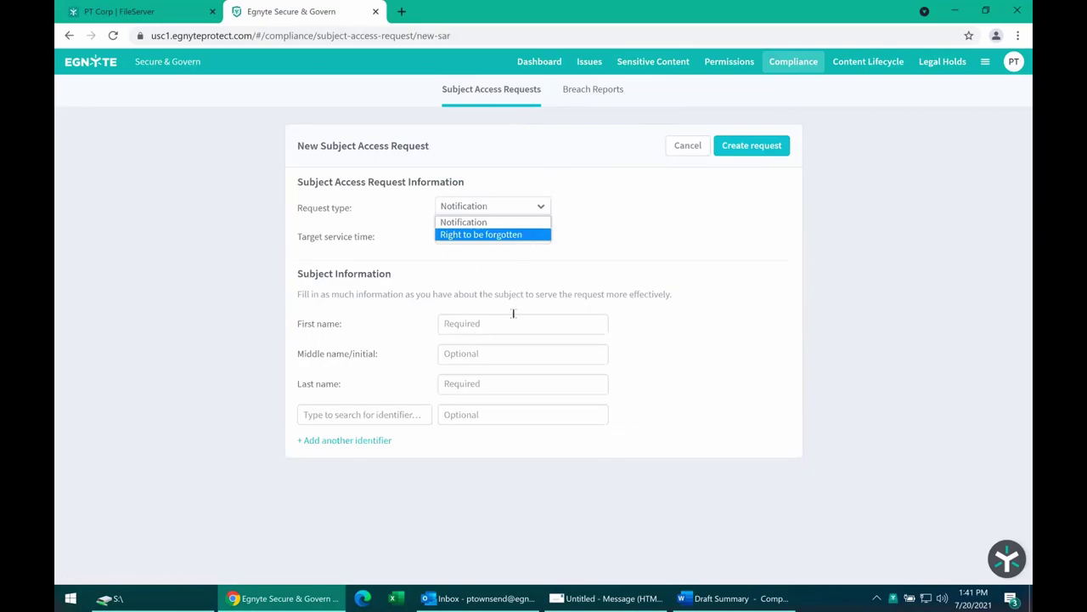
left_click(692, 146)
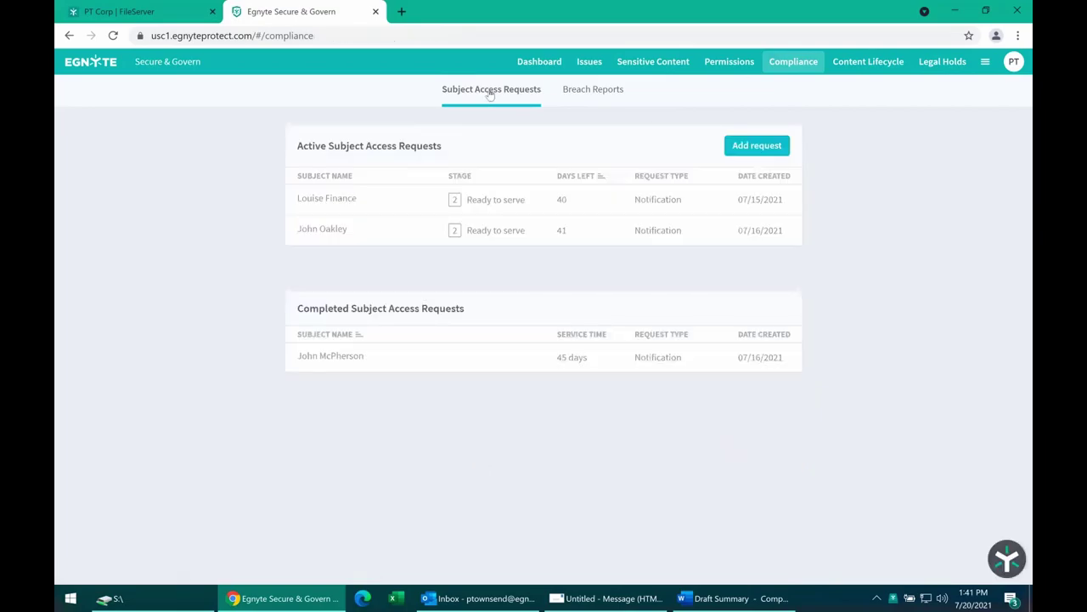
left_click(596, 92)
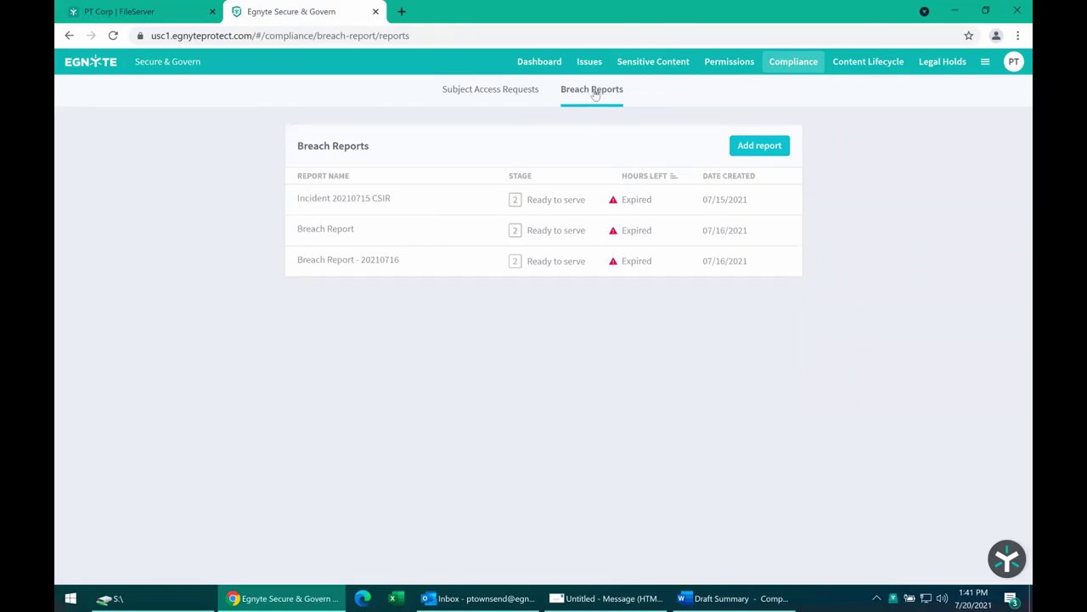
Cancel a new breach report form, then show the Egnyte apps and settings menu.
left_click(763, 146)
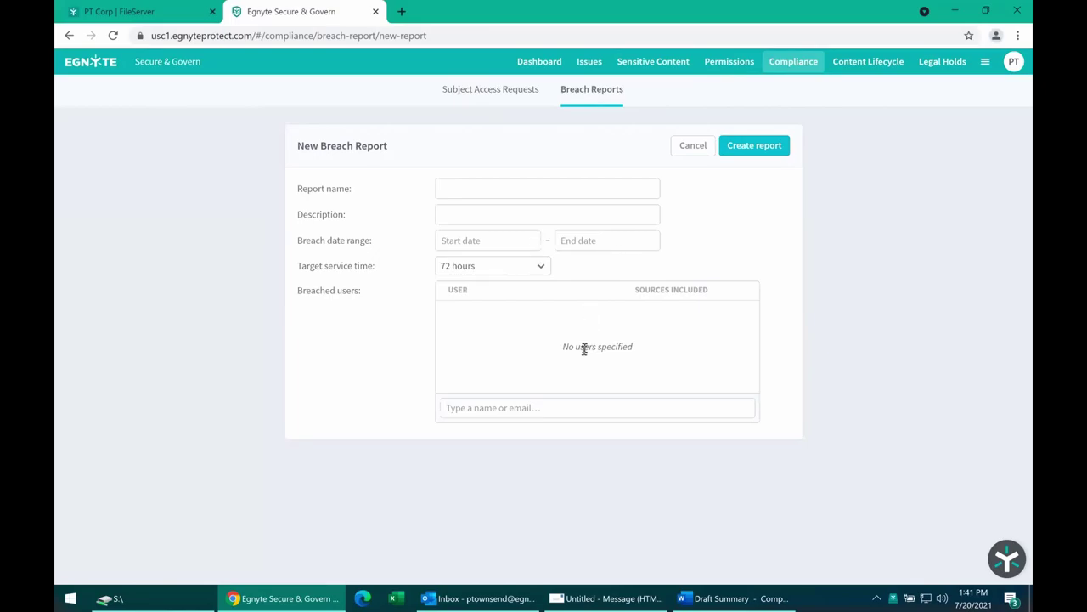
left_click(693, 148)
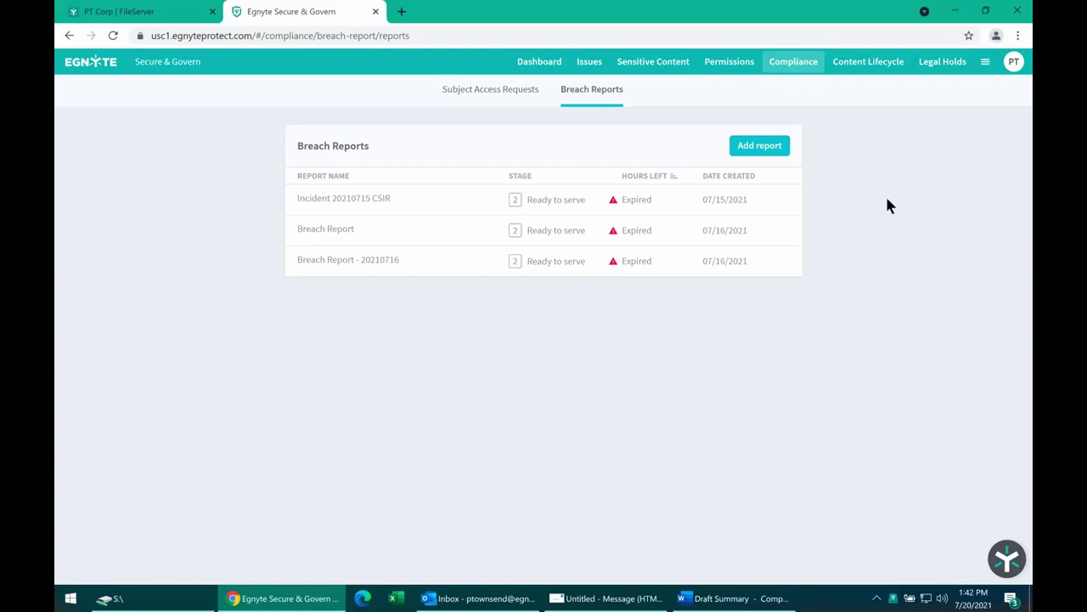
left_click(986, 65)
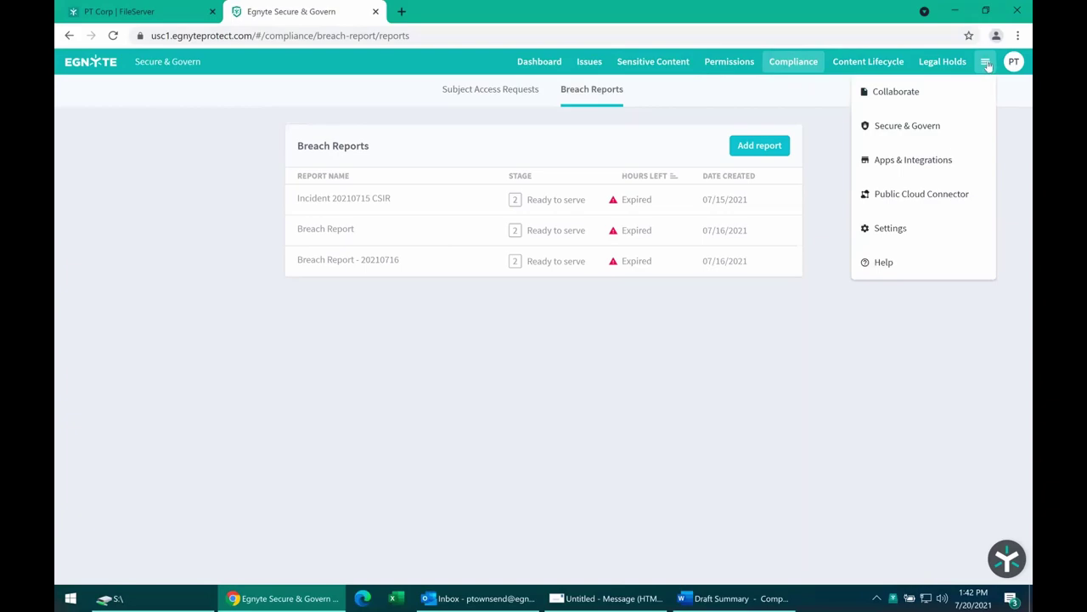
Switch to the Content Sources settings, then open and close the apps and settings menu three times.
left_click(901, 237)
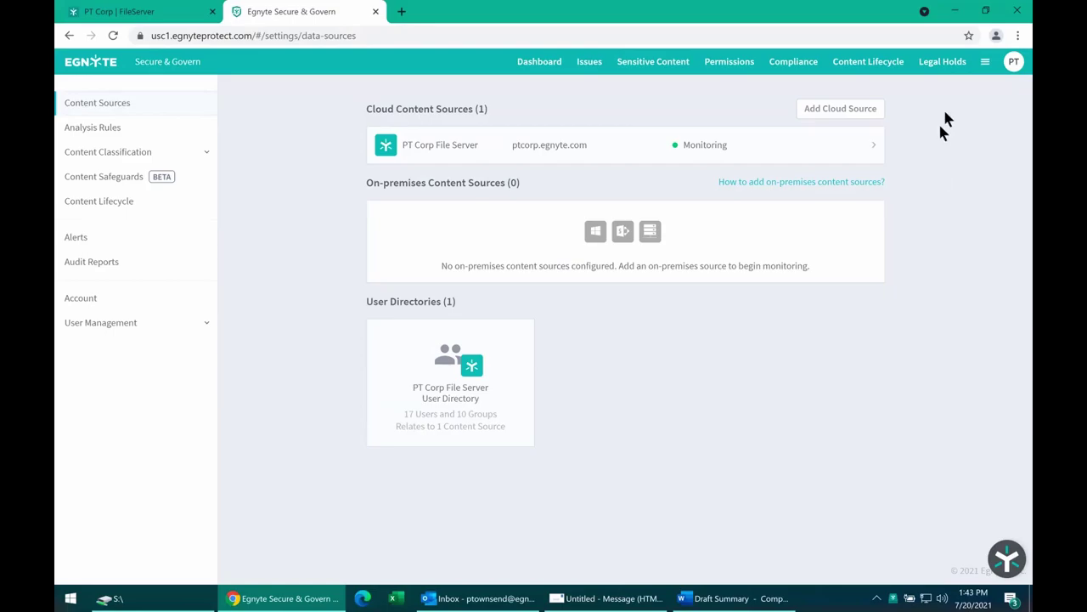
left_click(985, 61)
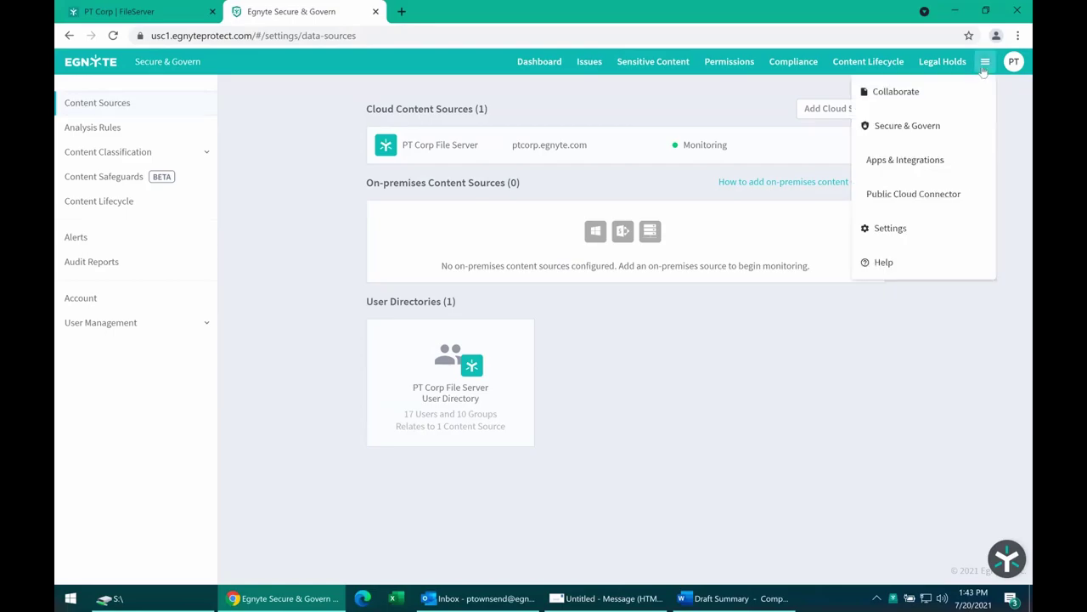
left_click(891, 228)
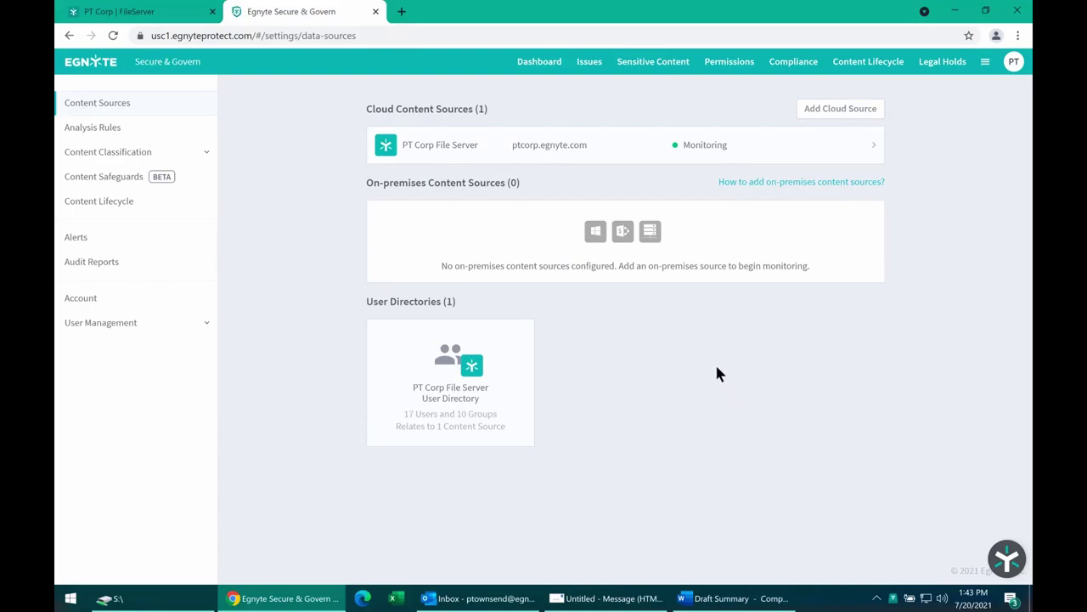
left_click(985, 62)
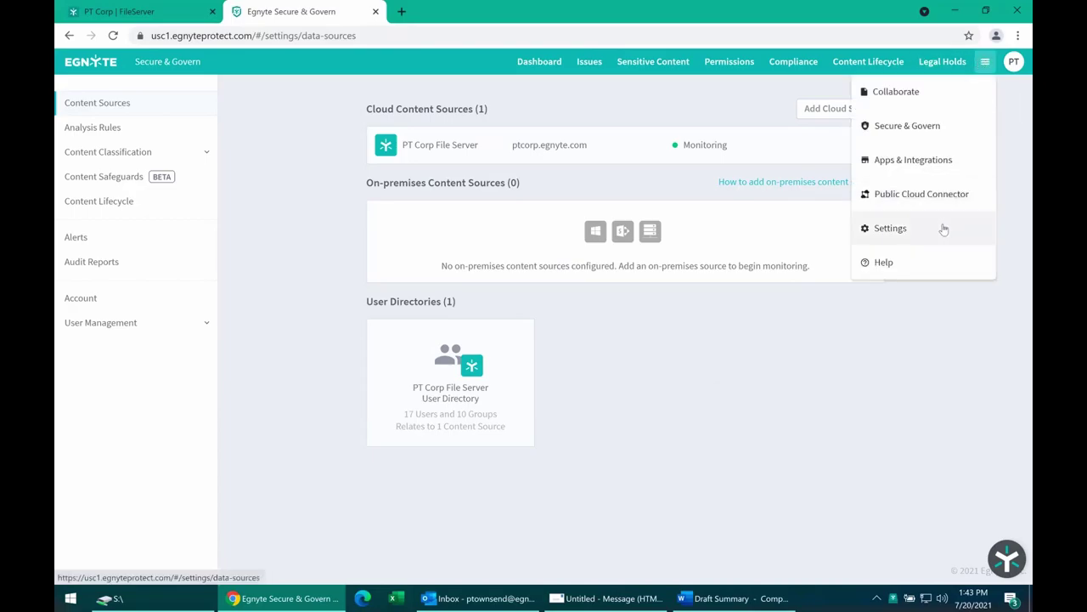
left_click(952, 379)
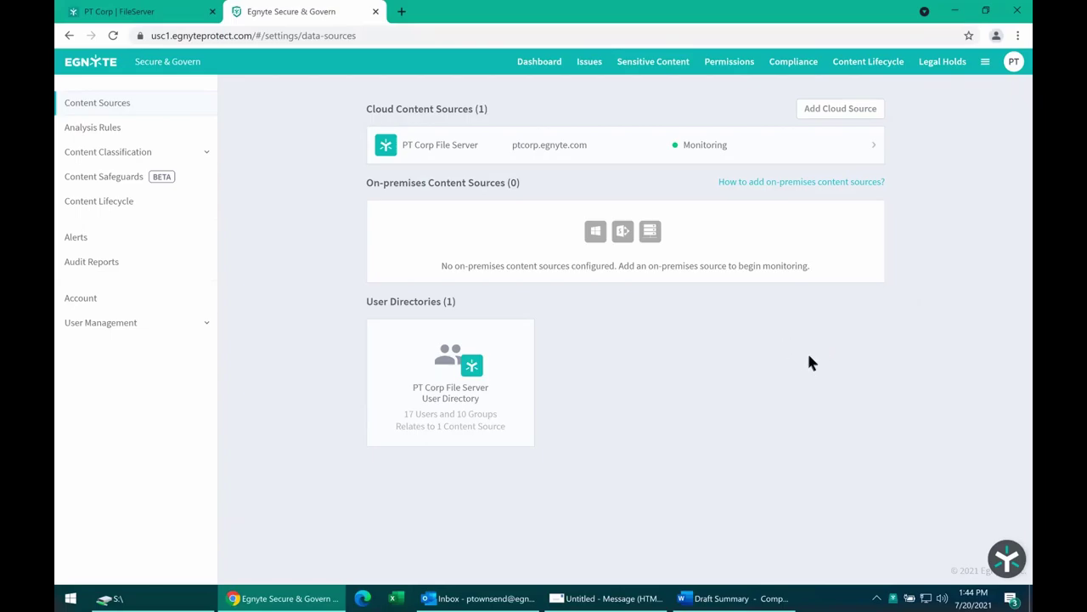
left_click(985, 67)
left_click(915, 241)
left_click(541, 65)
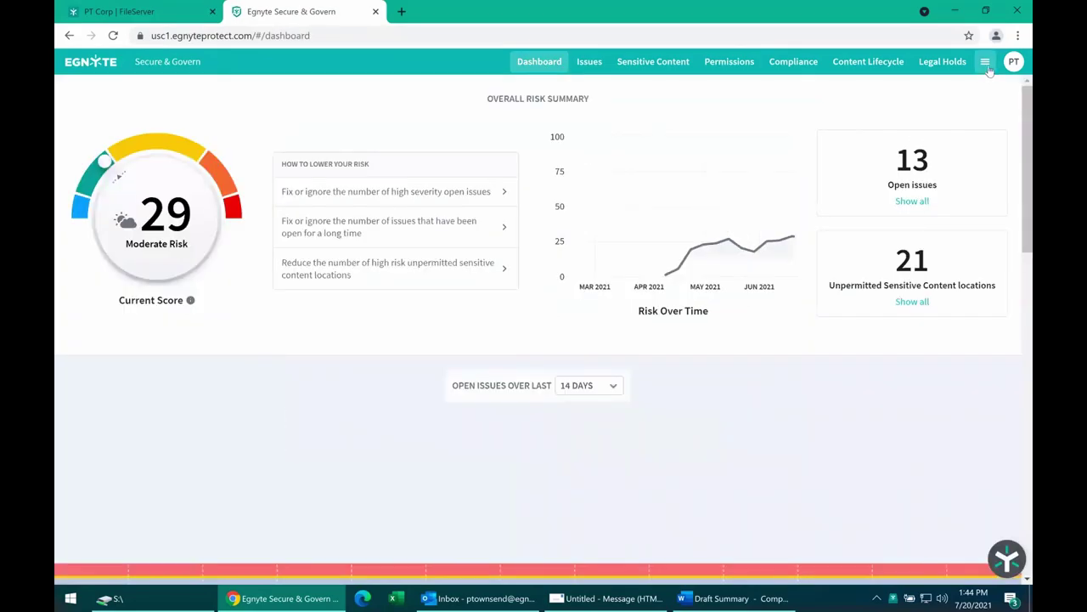
left_click(985, 62)
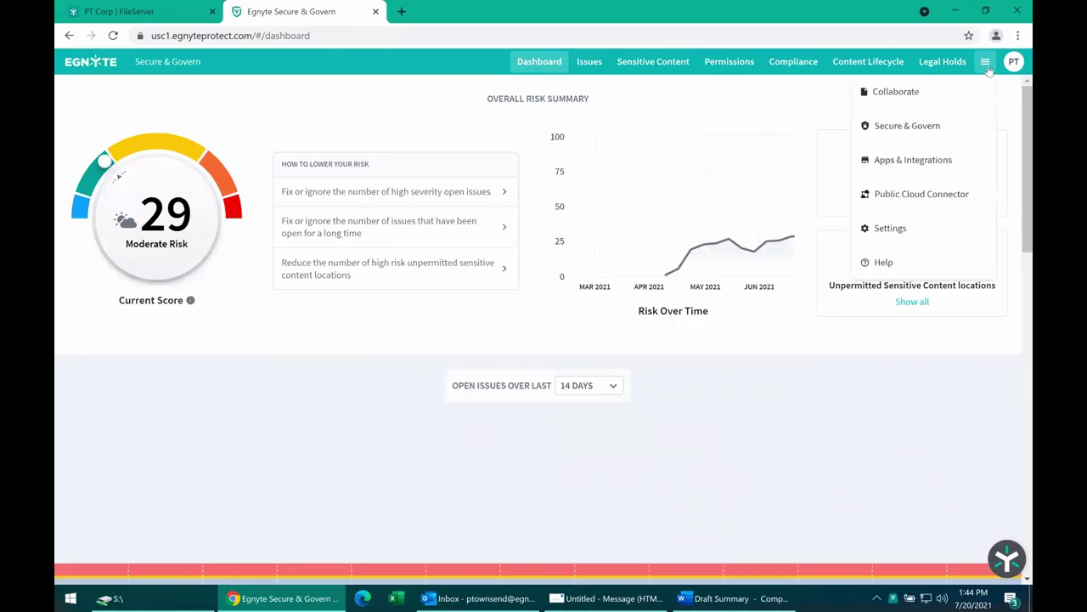
left_click(899, 238)
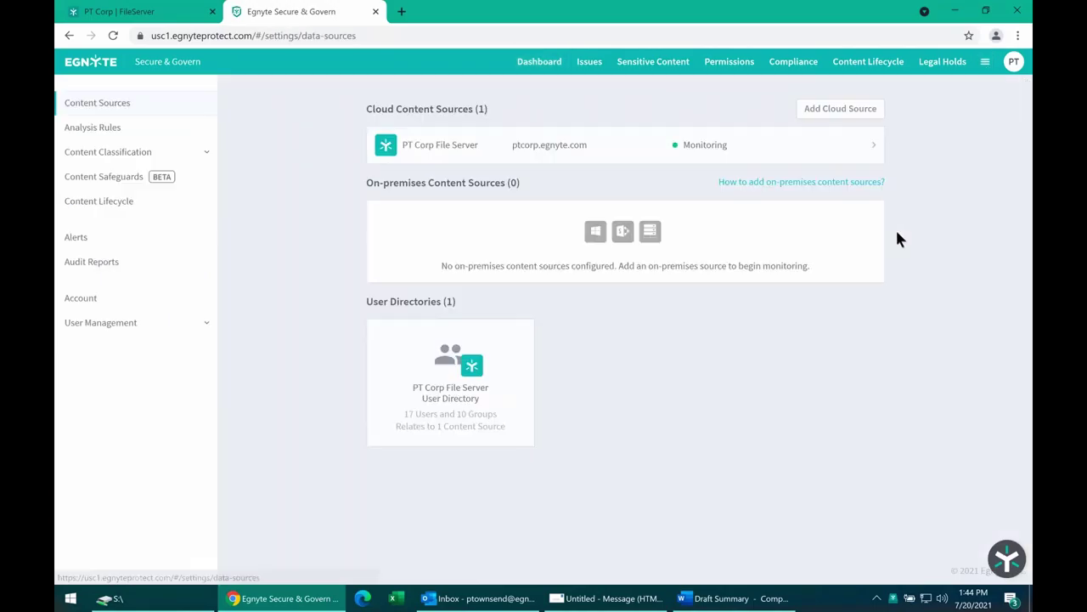
Open the content classification policies and expand the General Privacy and Healthcare groups.
left_click(102, 152)
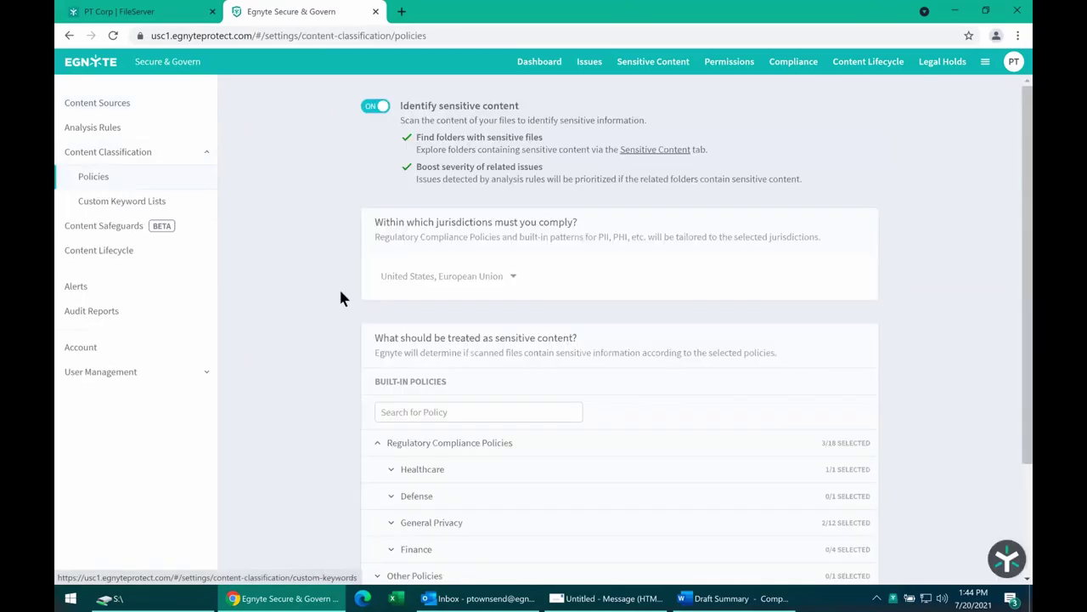
scroll(324, 301, "down", 2)
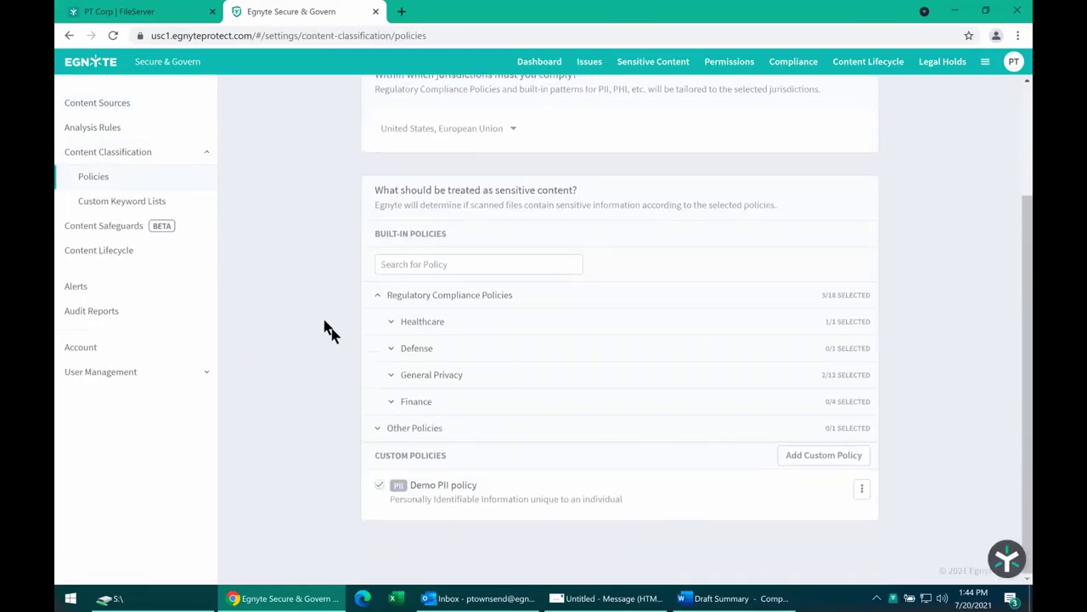
left_click(390, 375)
left_click(390, 348)
left_click(390, 348)
left_click(391, 323)
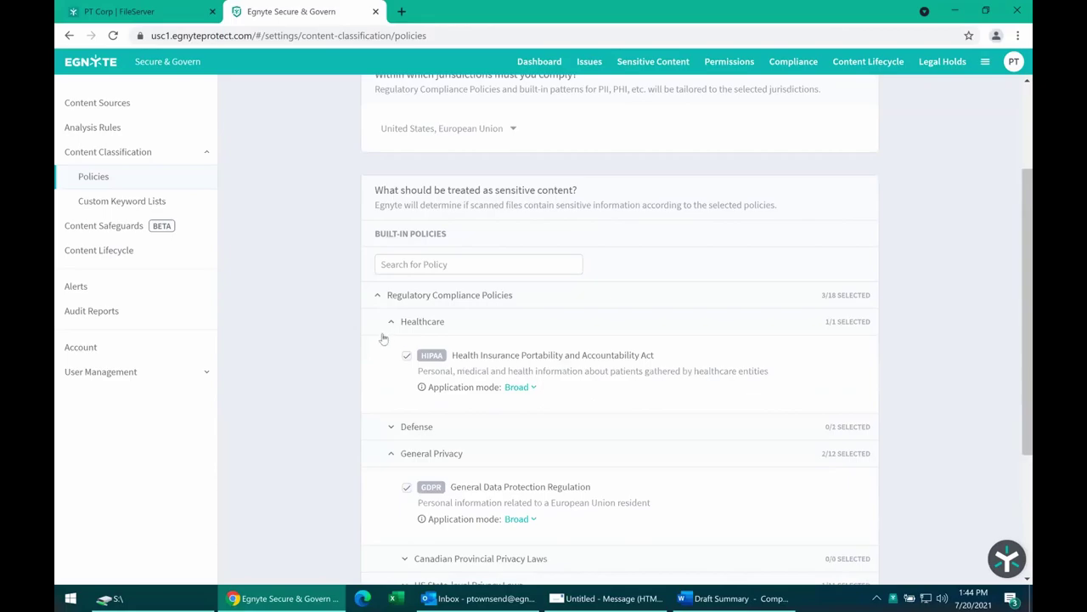
scroll(382, 337, "down", 2)
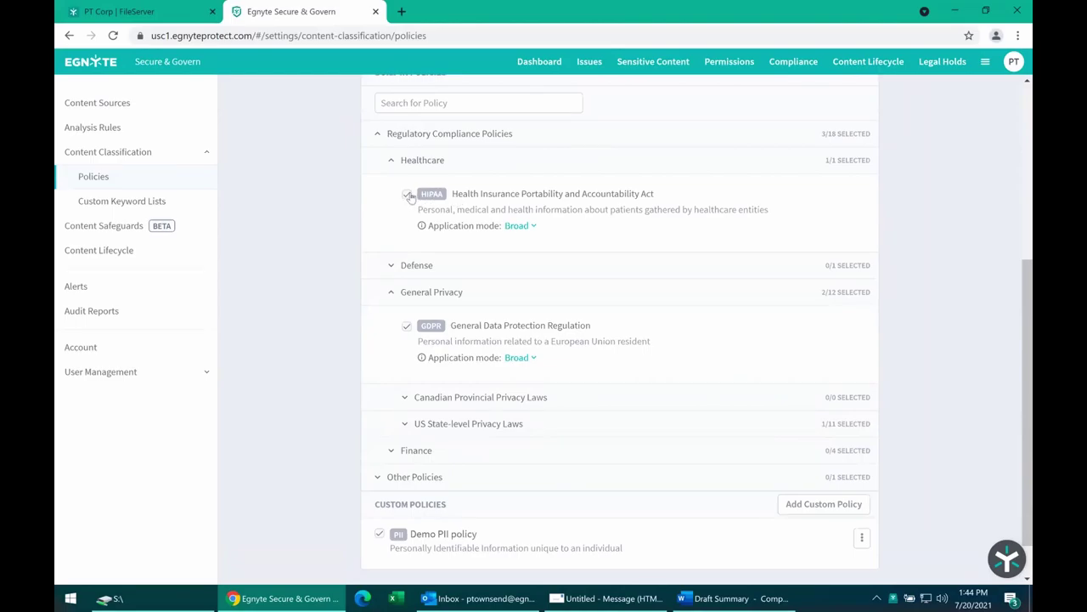
Expand US State-level Privacy Laws and enable the Texas Identity Theft Enforcement and Protection Act.
left_click(402, 422)
scroll(405, 429, "down", 2)
scroll(402, 423, "down", 3)
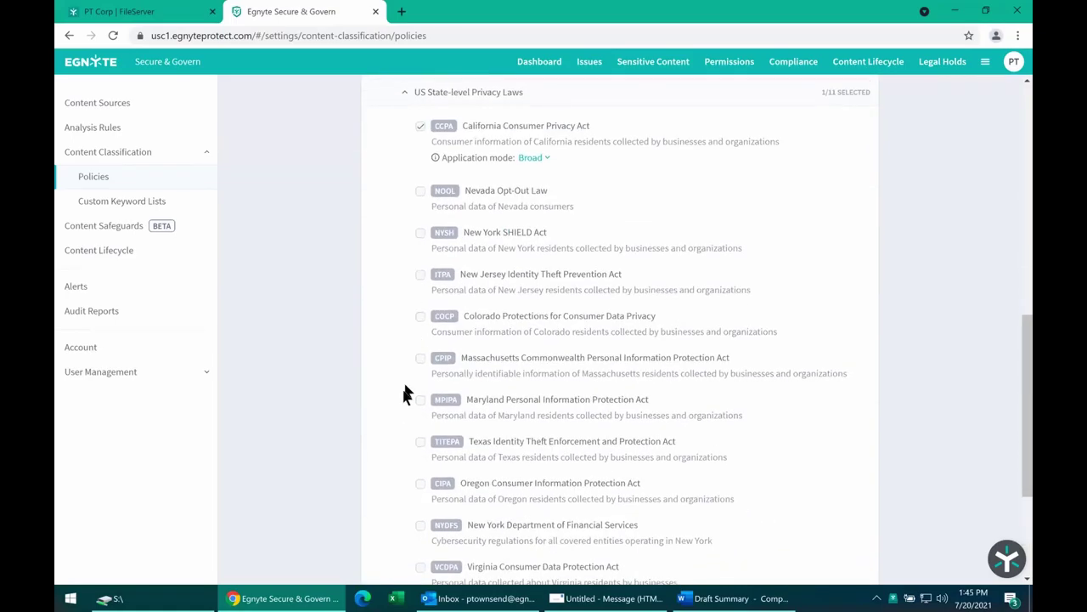
left_click(420, 443)
Collapse the US State-level, Healthcare and General Privacy groups and return to the risk dashboard.
scroll(680, 404, "up", 3)
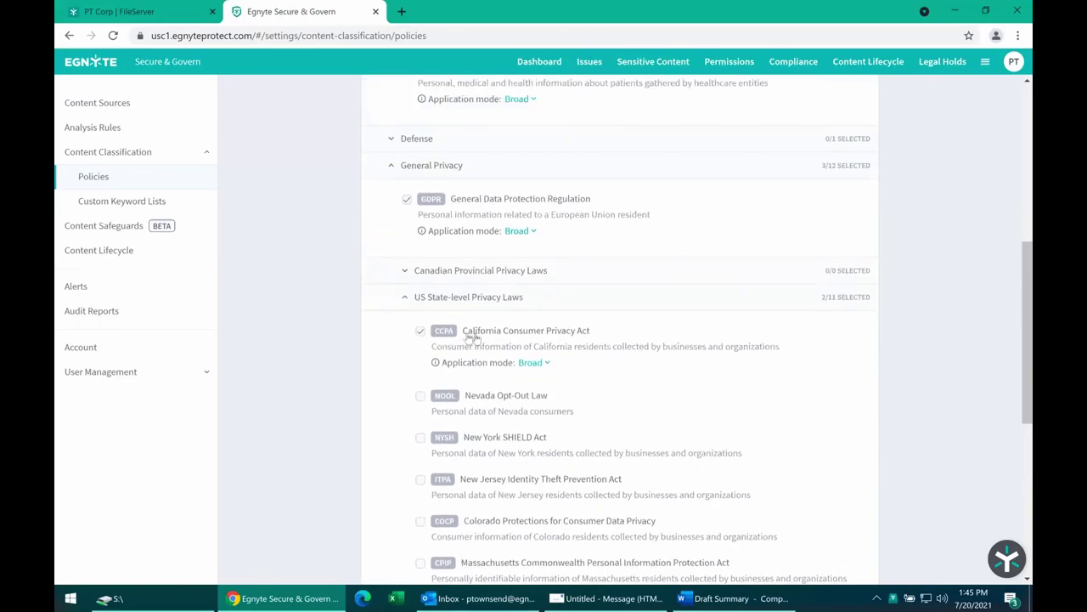
left_click(405, 297)
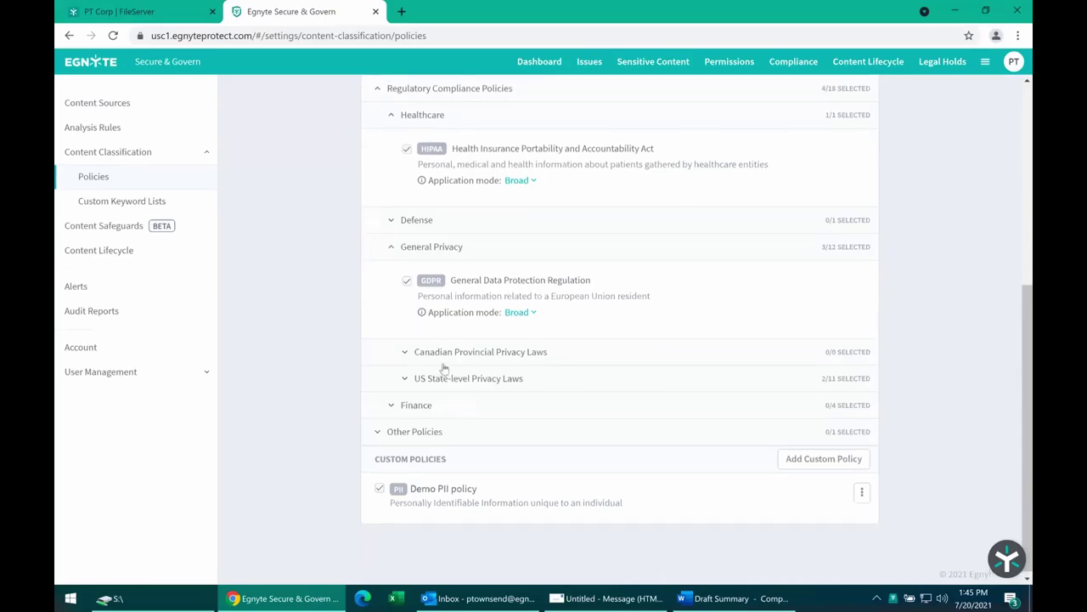
scroll(442, 363, "up", 2)
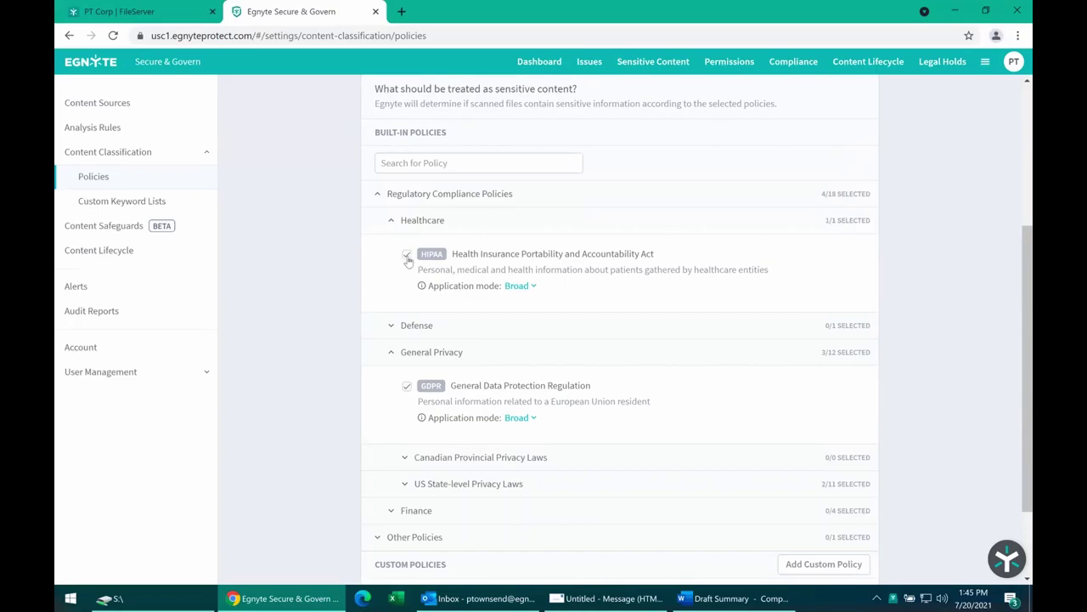
scroll(406, 257, "up", 1)
left_click(393, 317)
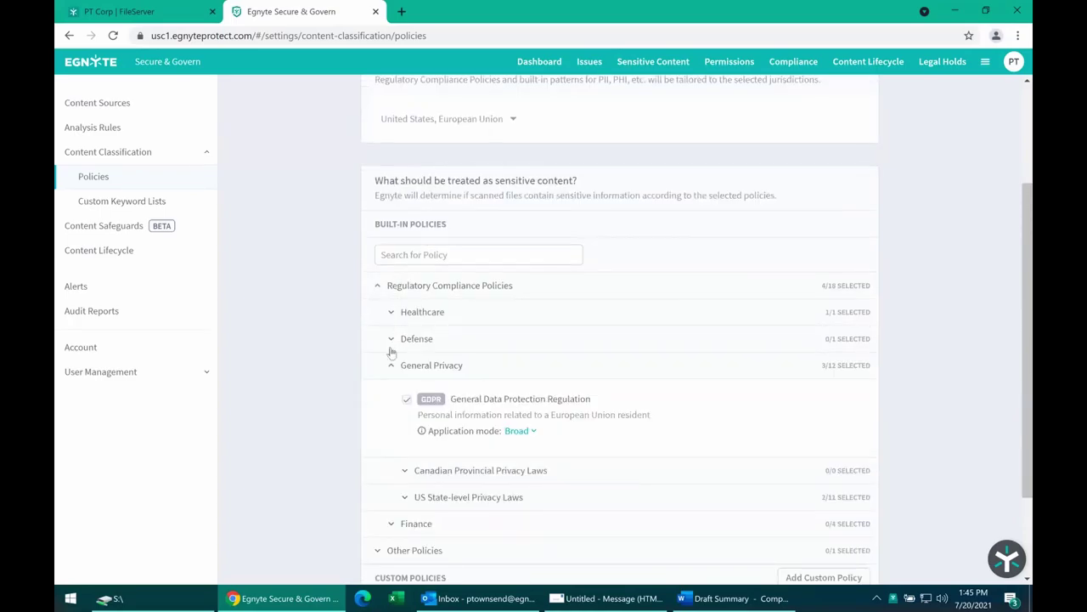
left_click(391, 365)
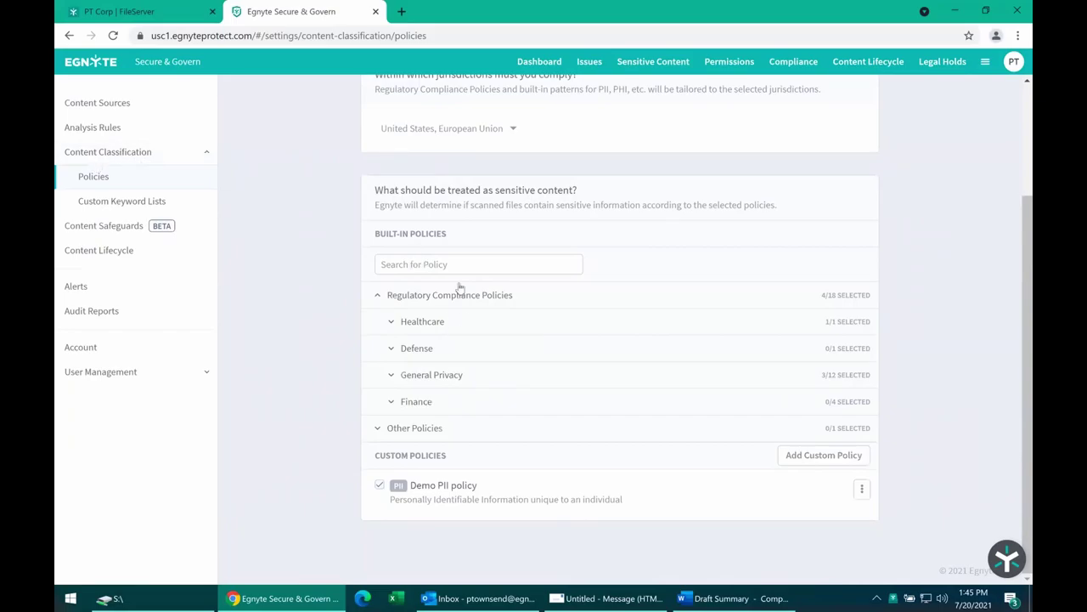
scroll(449, 348, "up", 2)
left_click(556, 53)
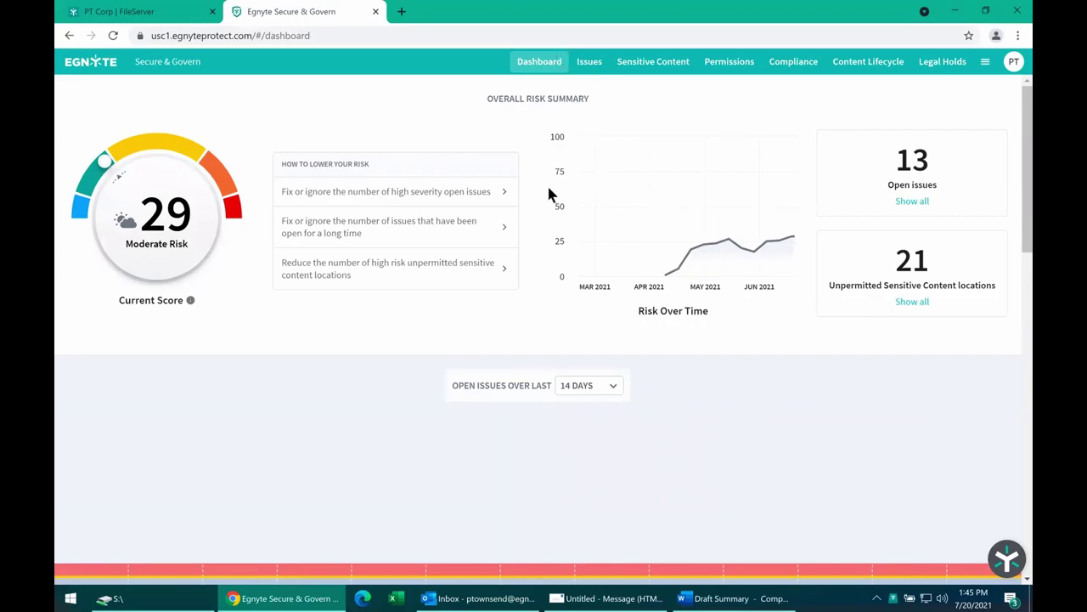
mouse_move(530, 100)
left_mouse_down()
mouse_move(590, 101)
mouse_move(547, 98)
left_mouse_up()
left_click(534, 102)
left_click(532, 113)
left_click_drag(526, 99, 548, 98)
left_click(544, 99)
mouse_move(330, 428)
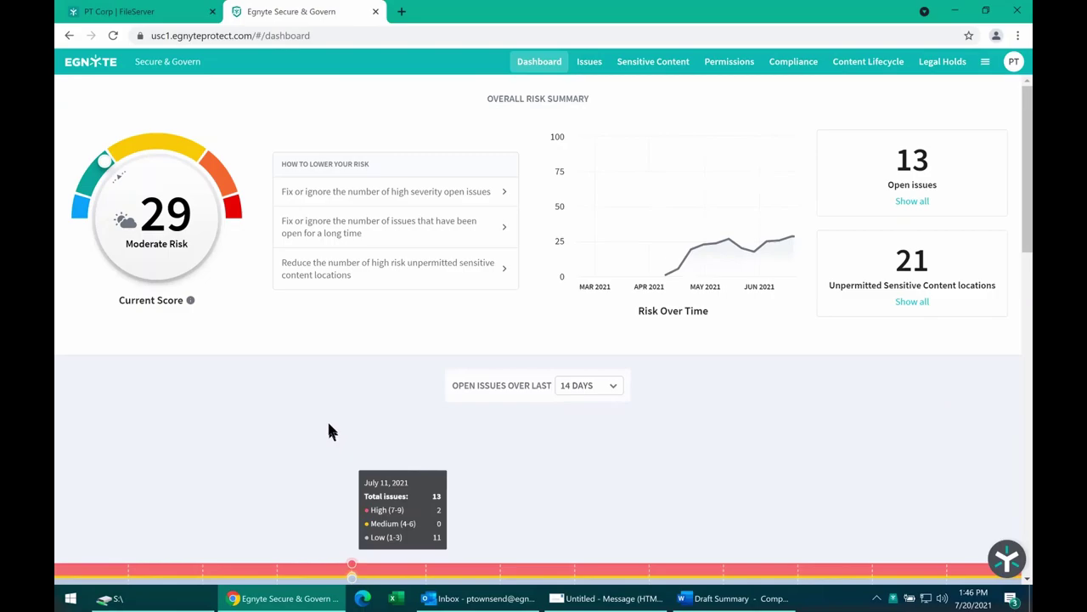